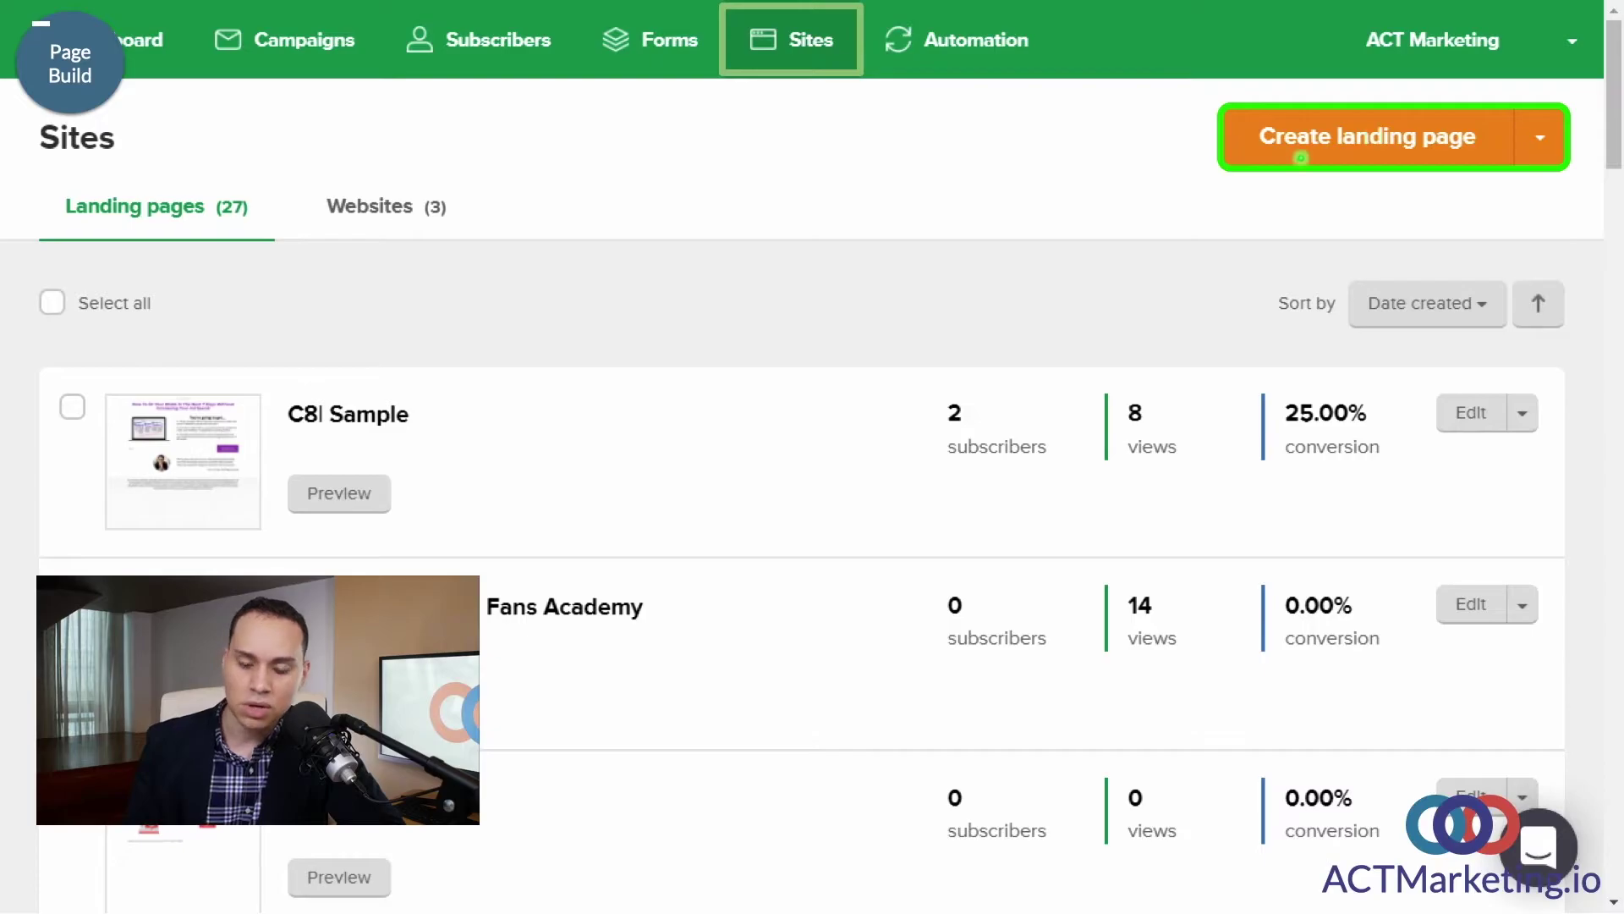
Step: Create a new landing page named "C8| Facebook Ads Audit"
left_click(1379, 142)
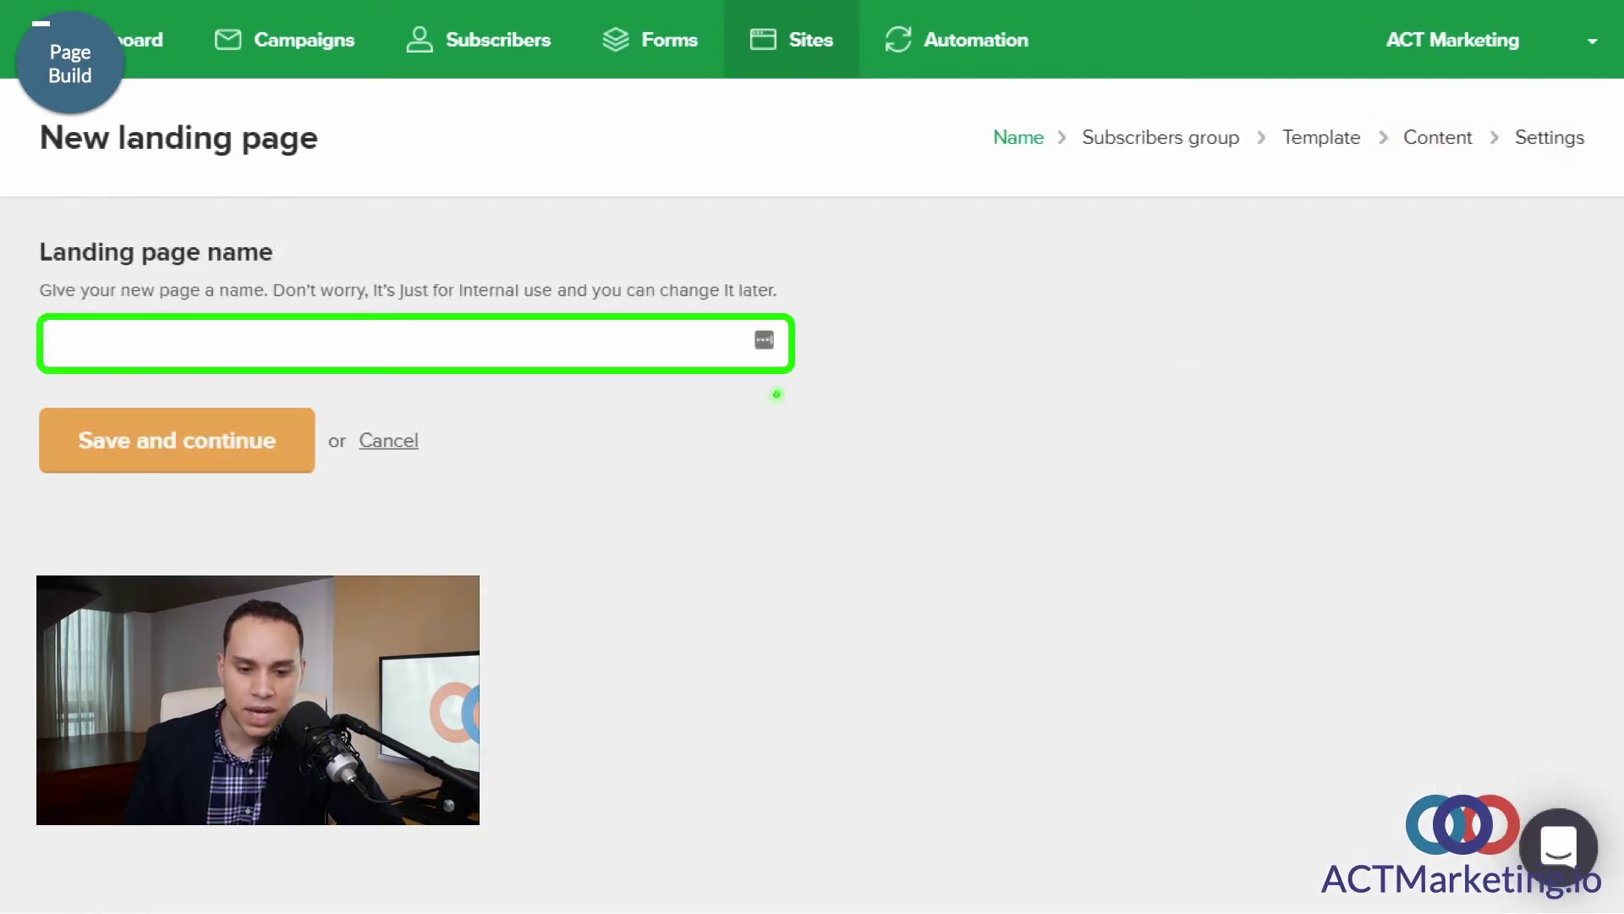
type("C8l Facebook Ads Audit")
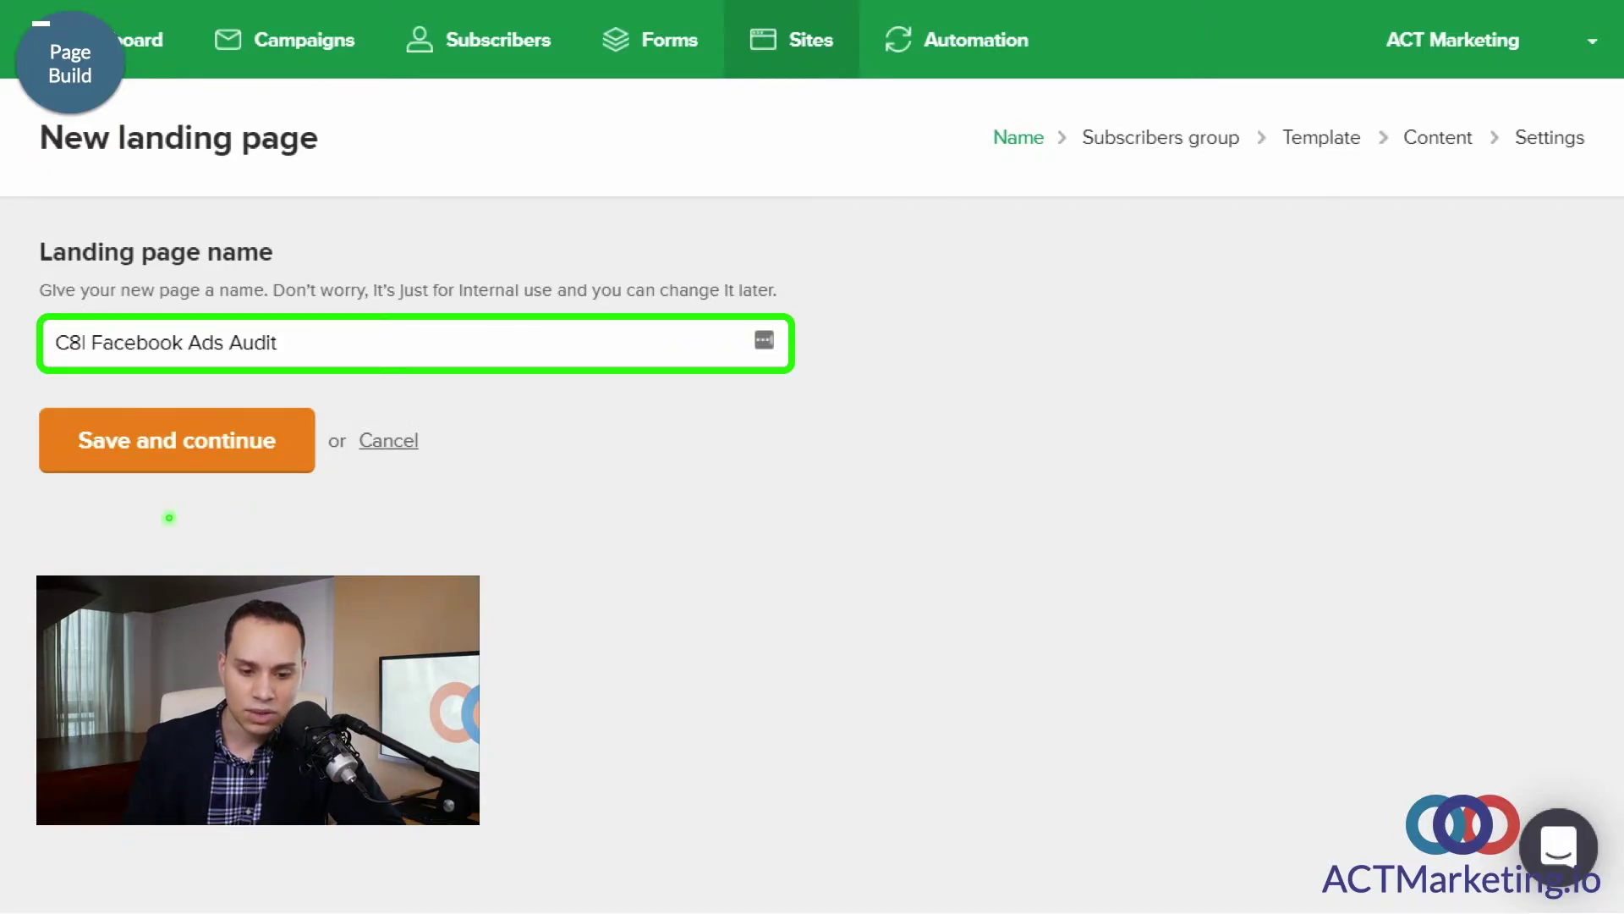
left_click(213, 457)
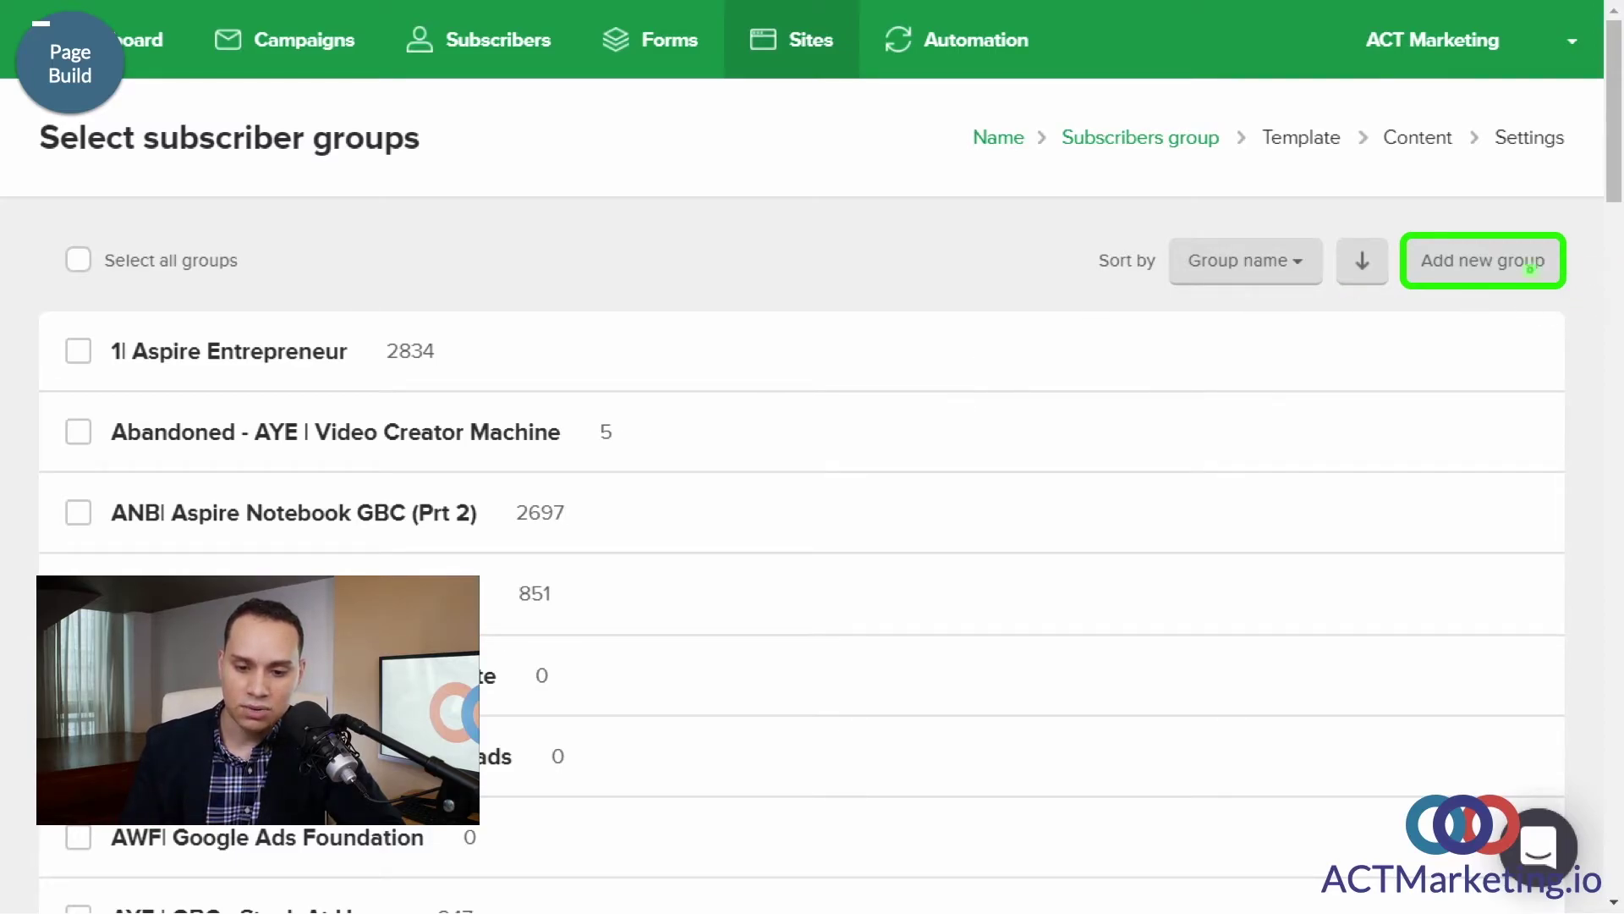
Step: Add a subscriber group named "C8| Facebook Ads Audit" and assign it to the landing page
left_click(1529, 268)
type("C8| Facebook Ads Audit")
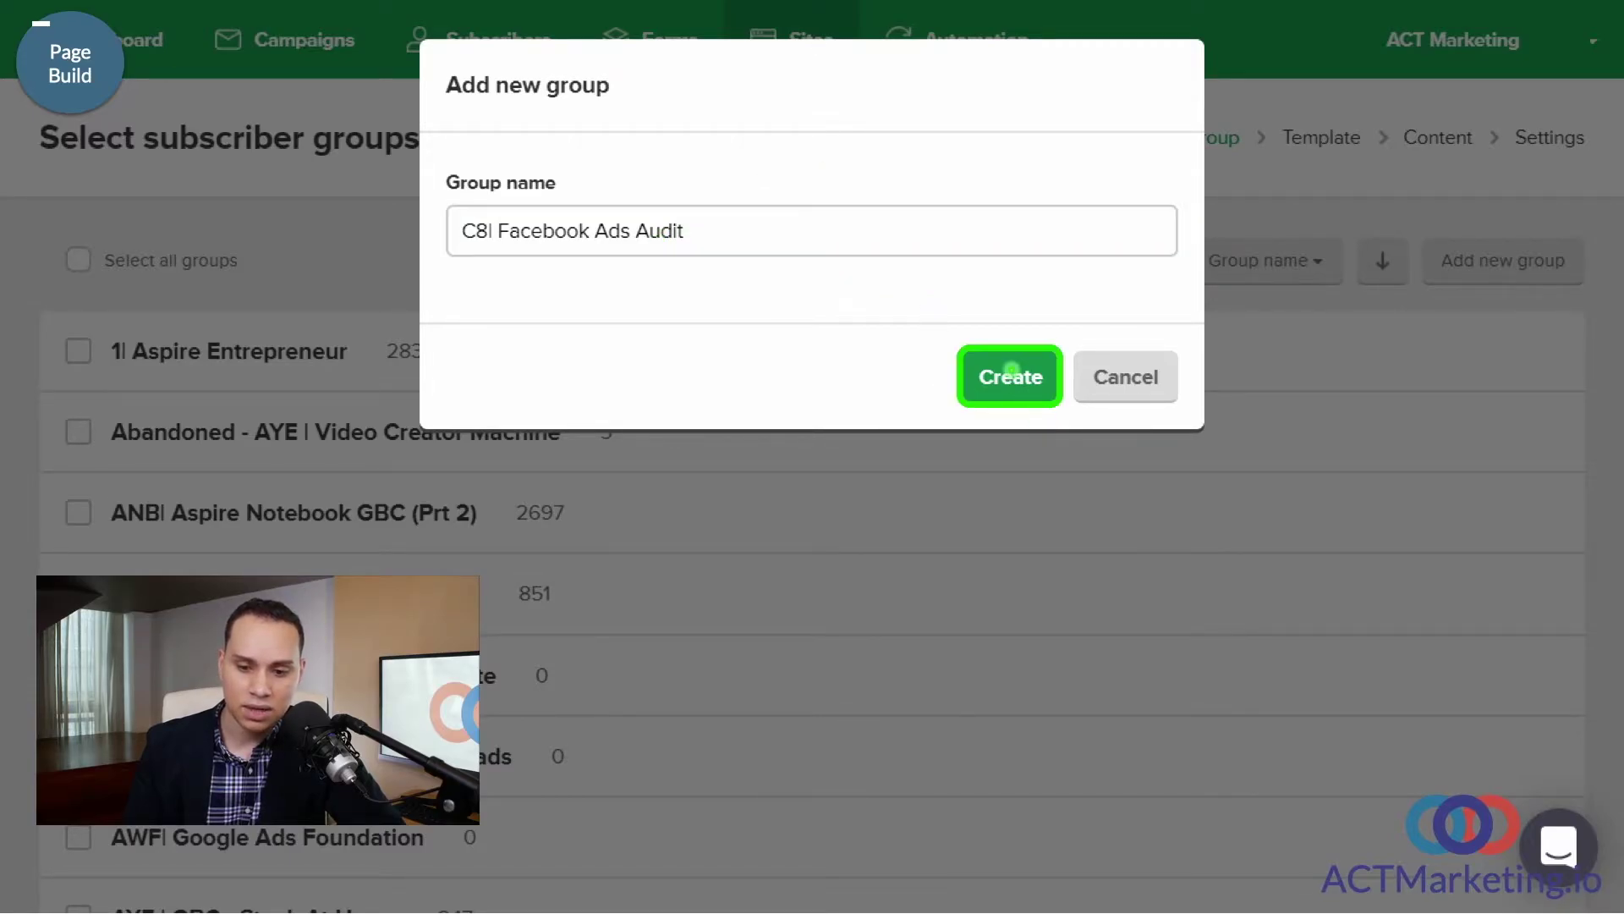
left_click(1002, 366)
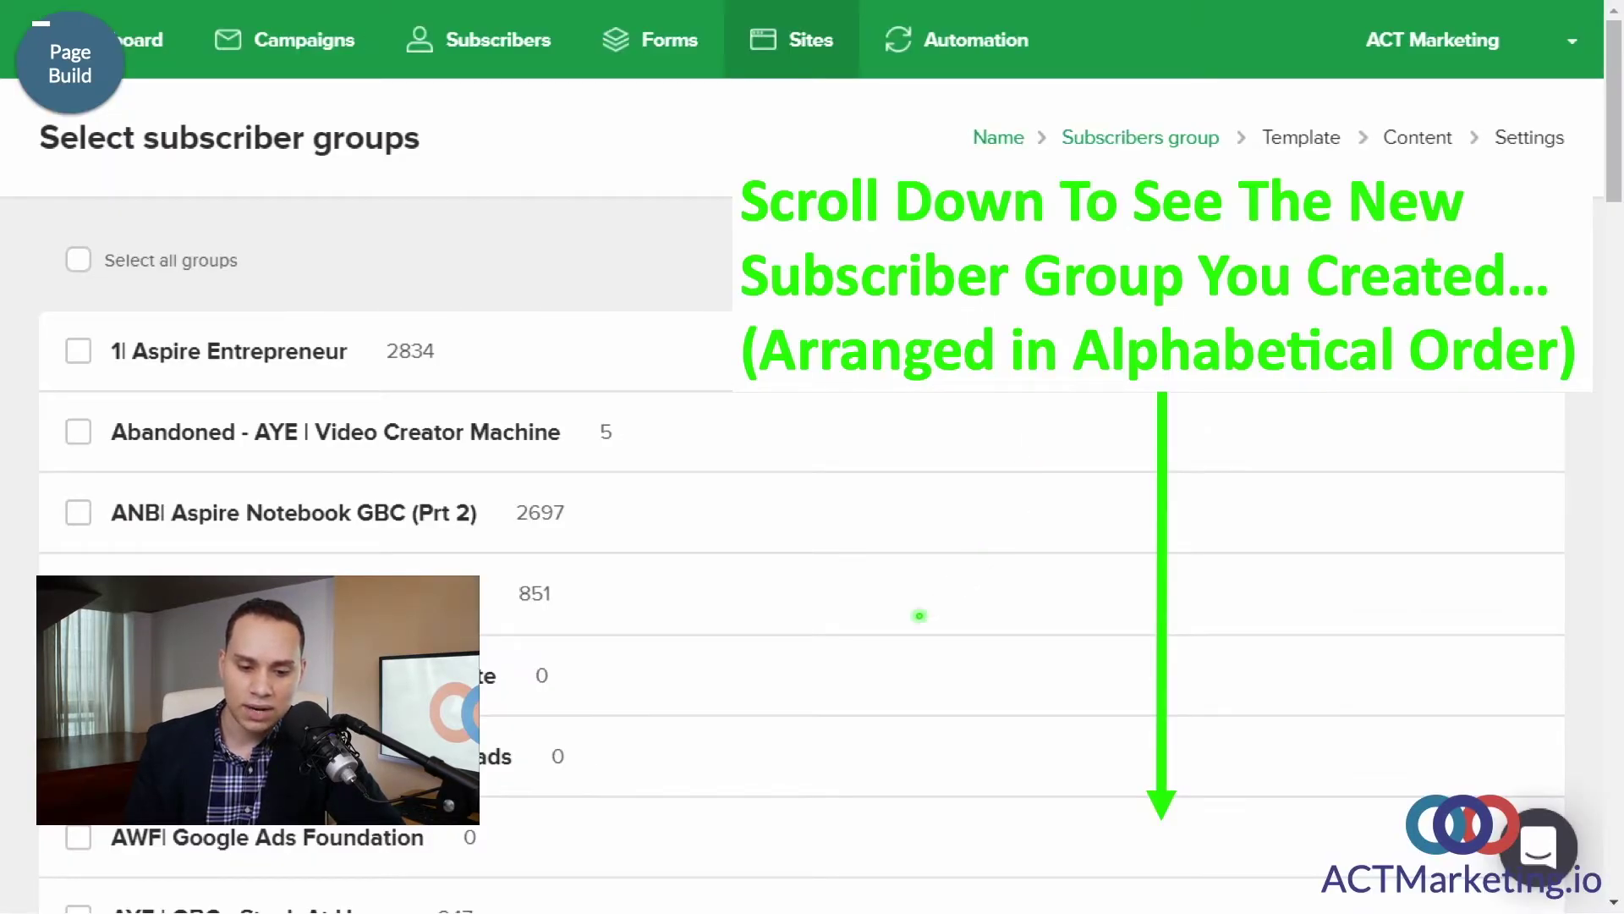
scroll(885, 620, "down", 8)
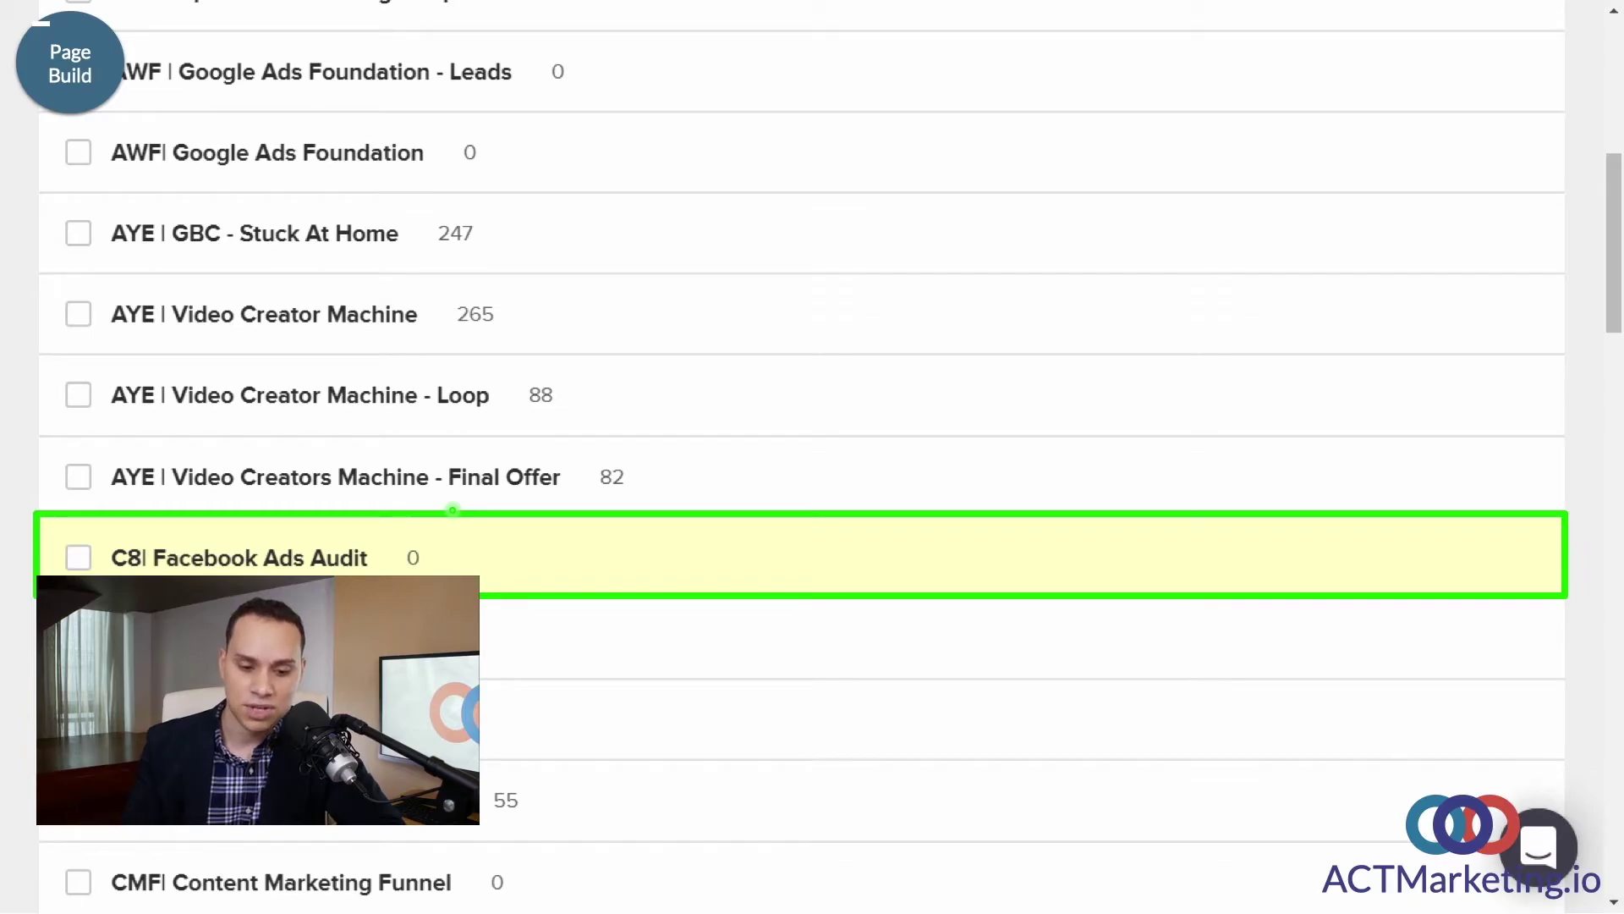
left_click(85, 558)
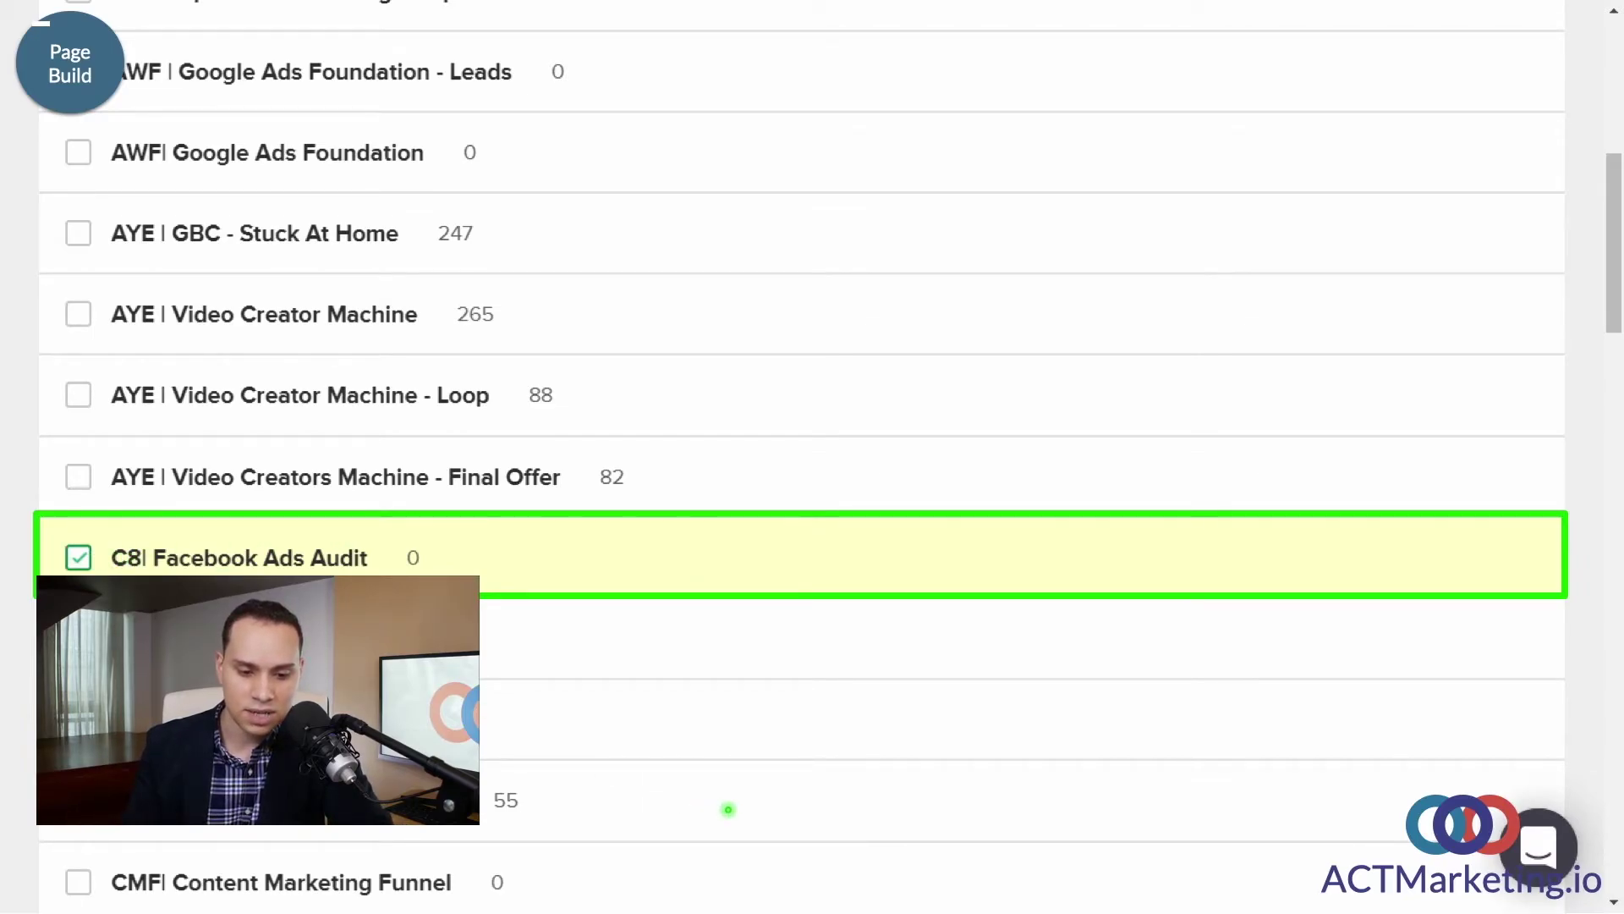
scroll(728, 810, "down", 15)
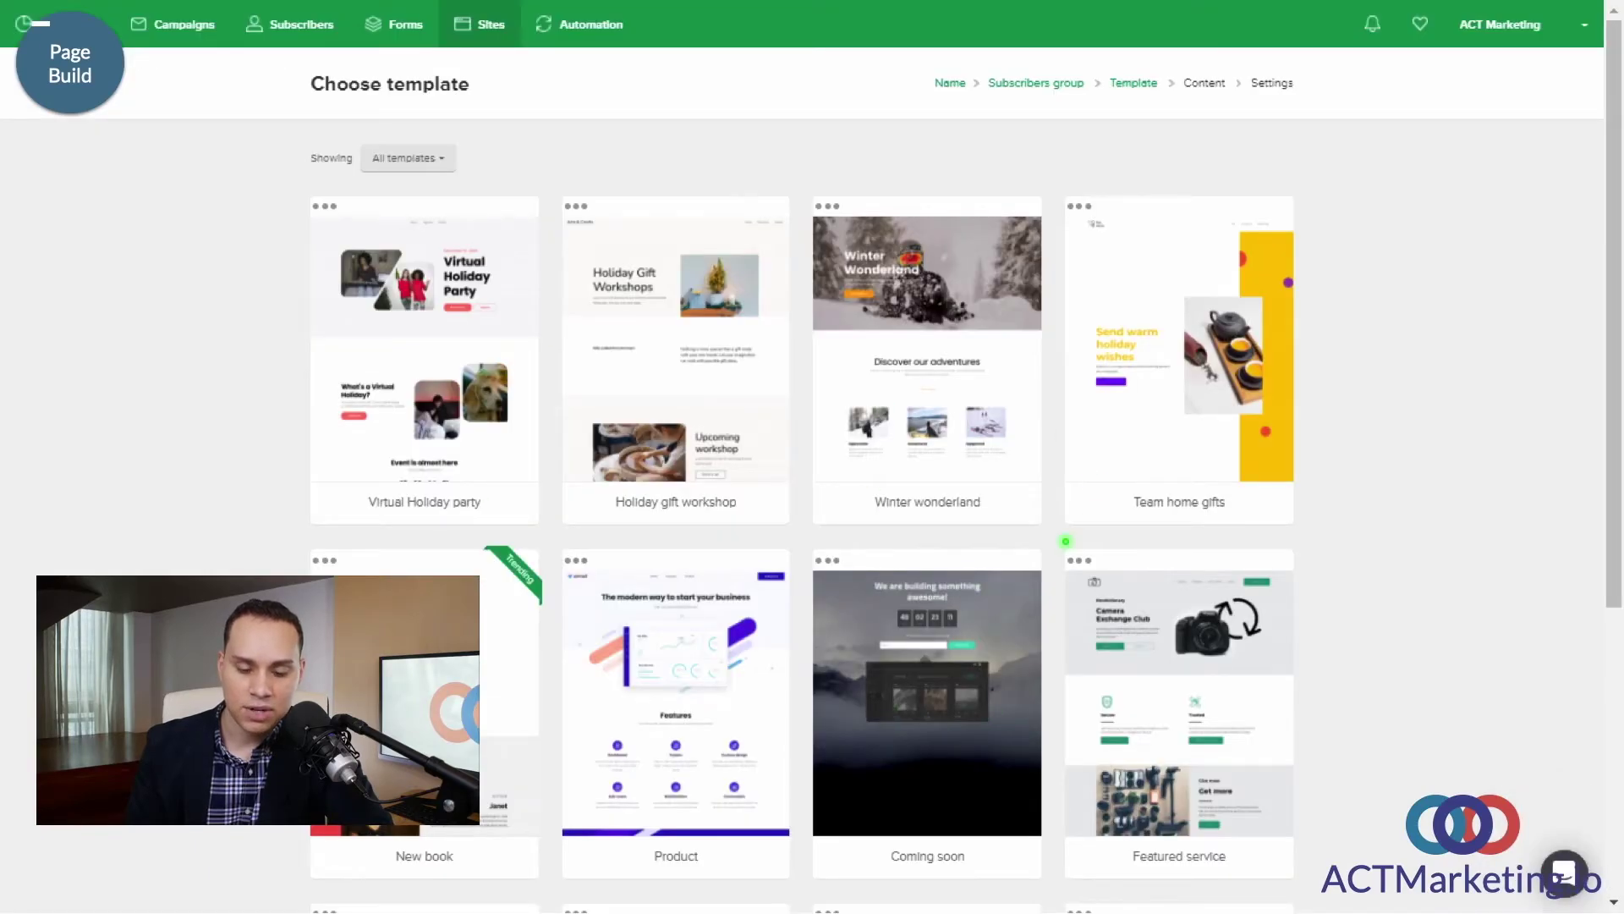
Step: Choose the trending "New book" template for the landing page
scroll(952, 488, "down", 5)
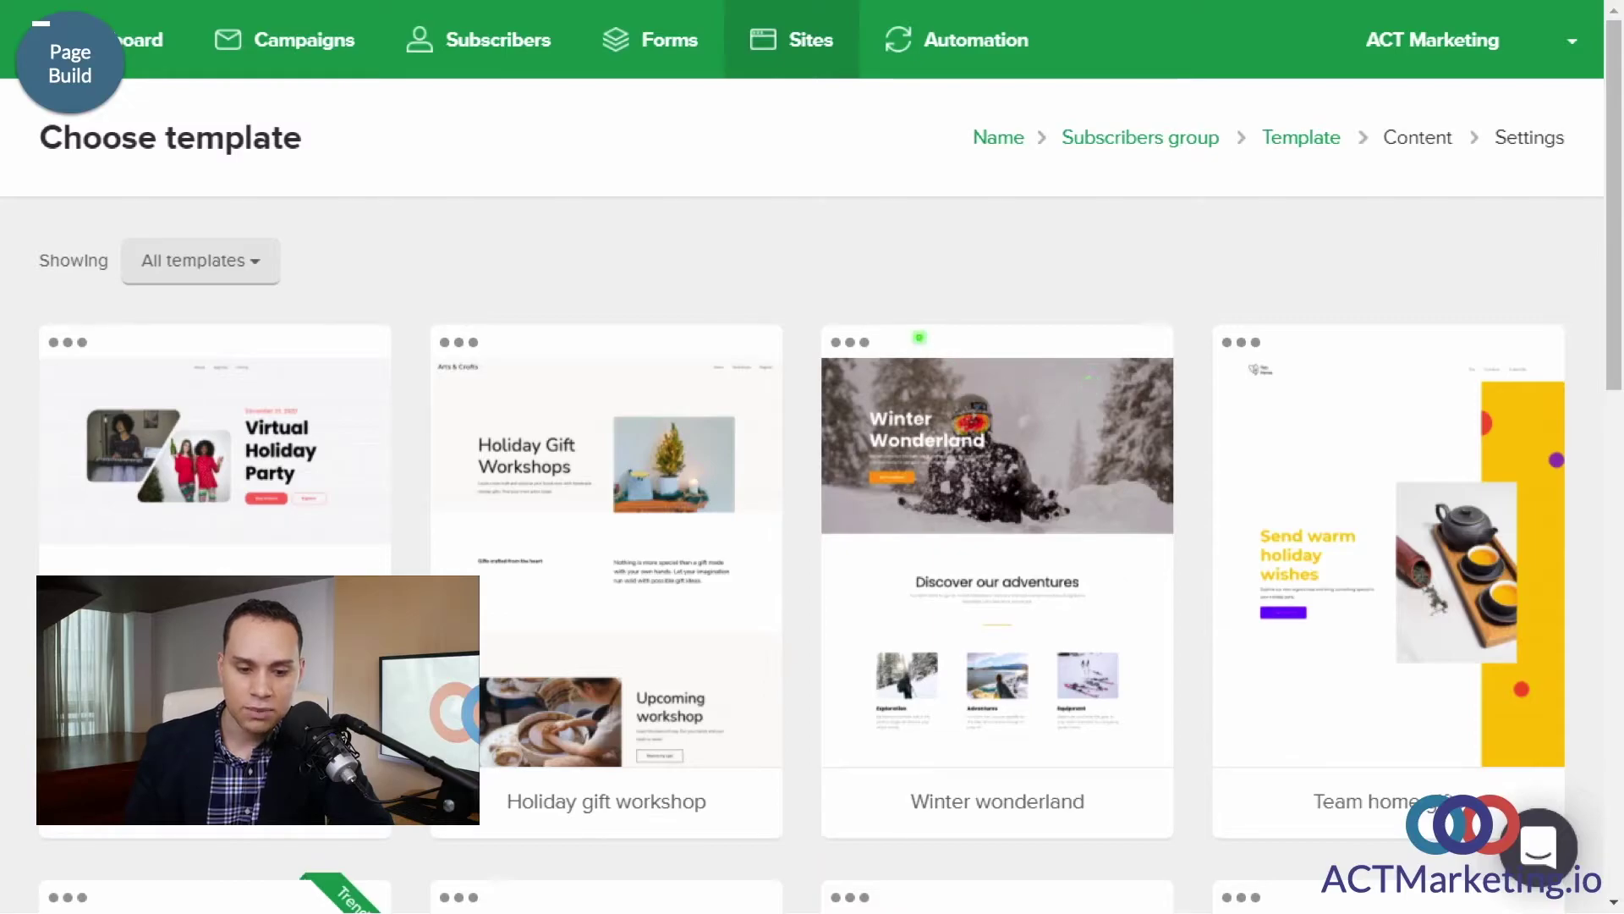
scroll(296, 550, "down", 7)
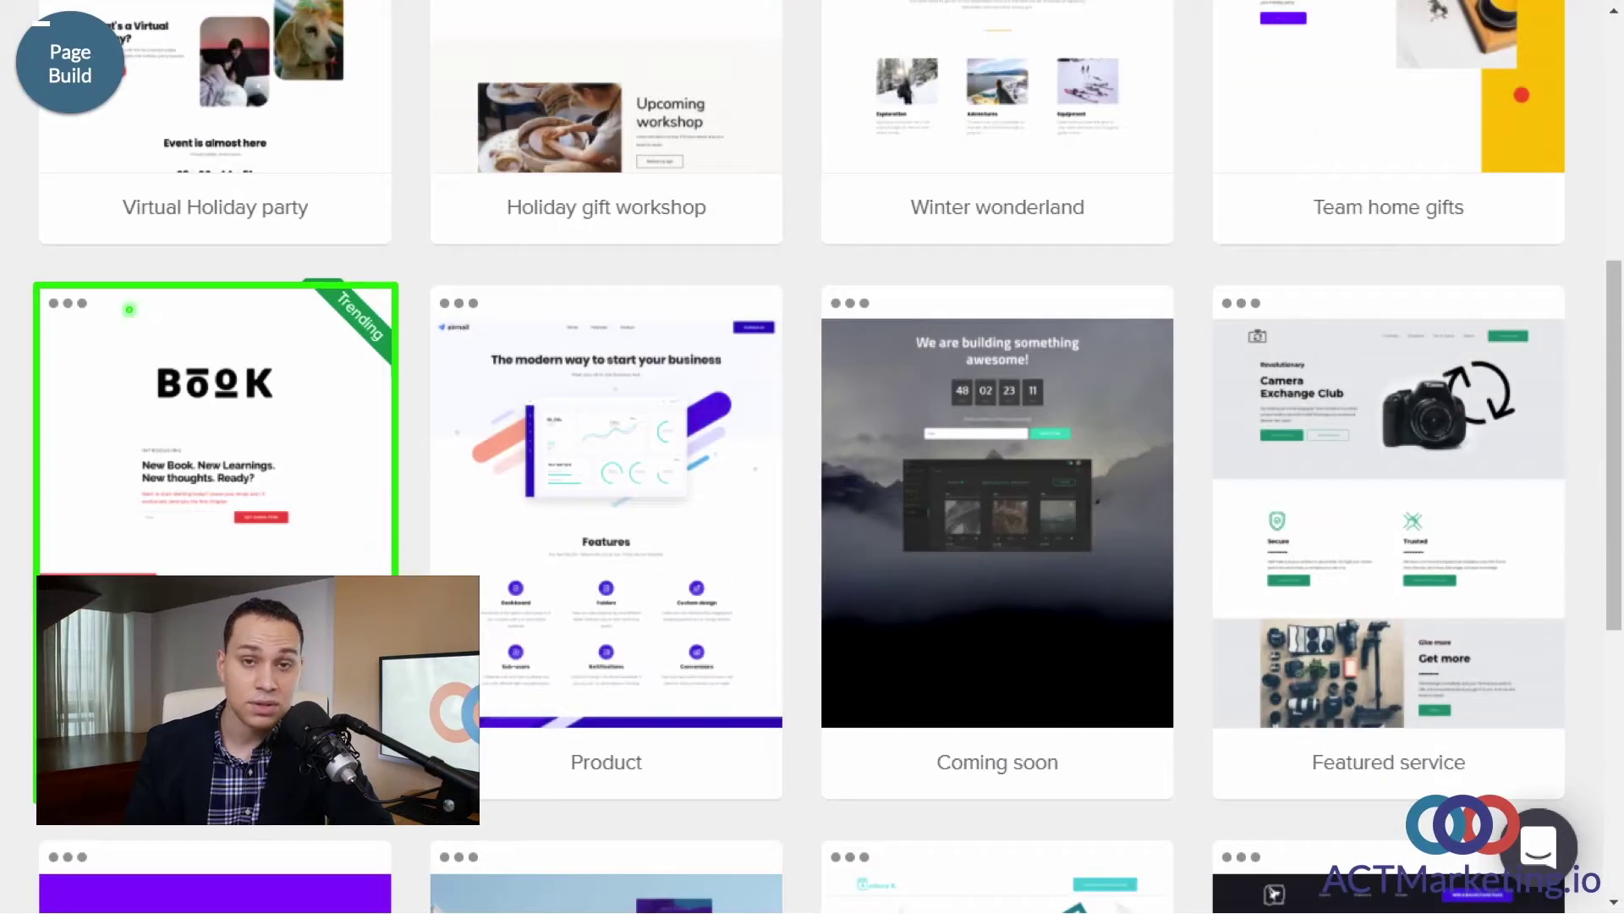
mouse_move(215, 554)
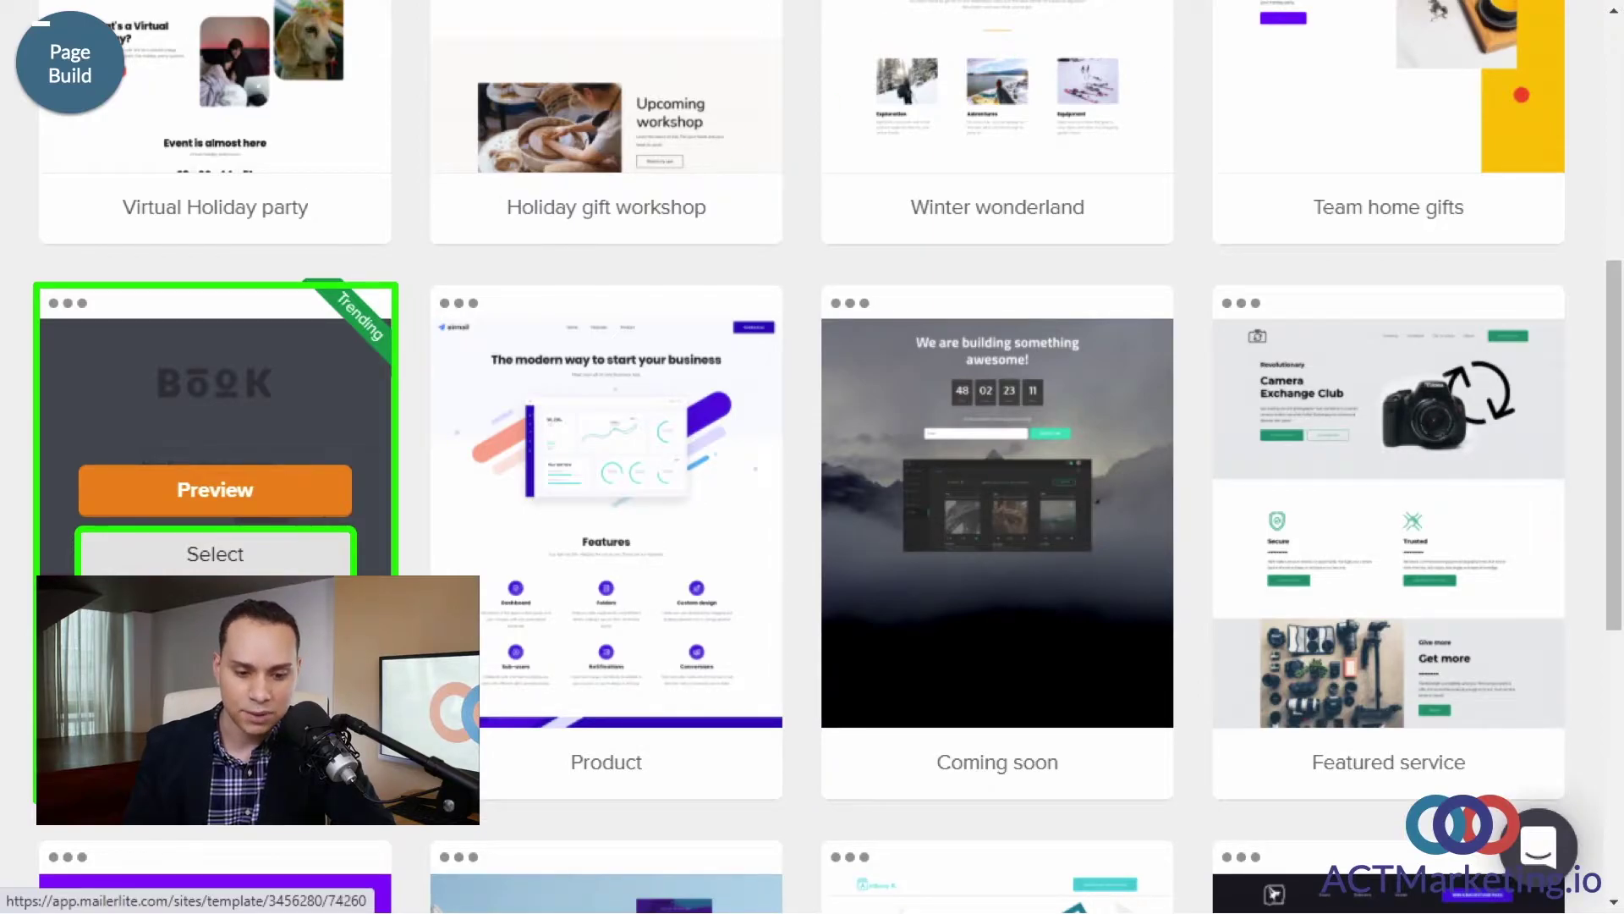
left_click(157, 561)
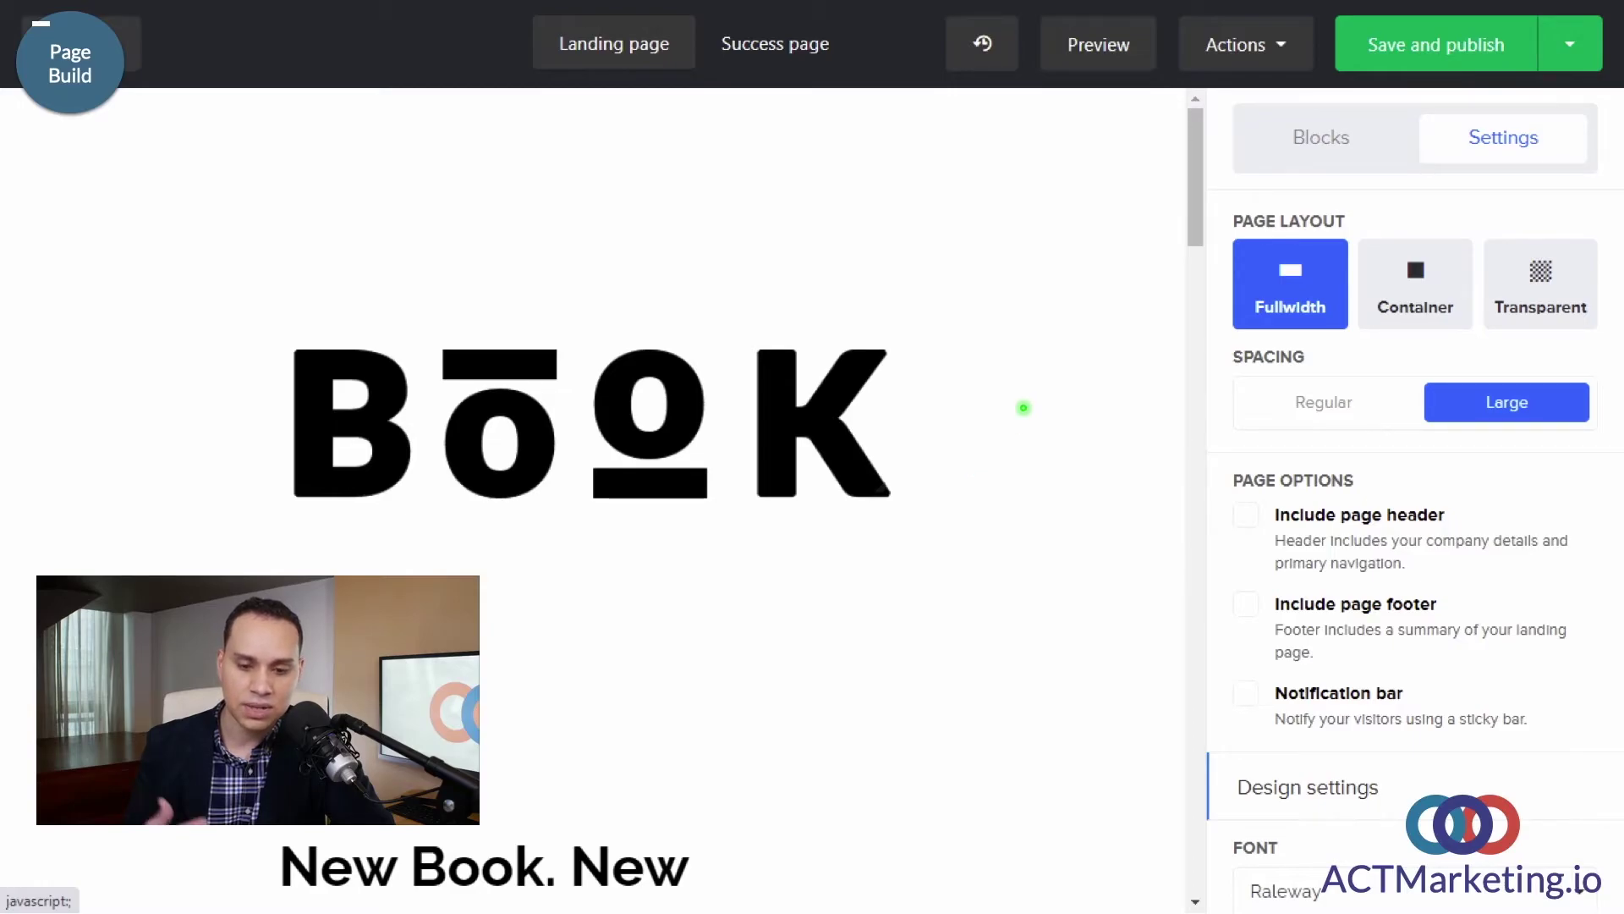
Step: Remove all content blocks from the book template, confirming with REMOVE
scroll(1023, 407, "down", 8)
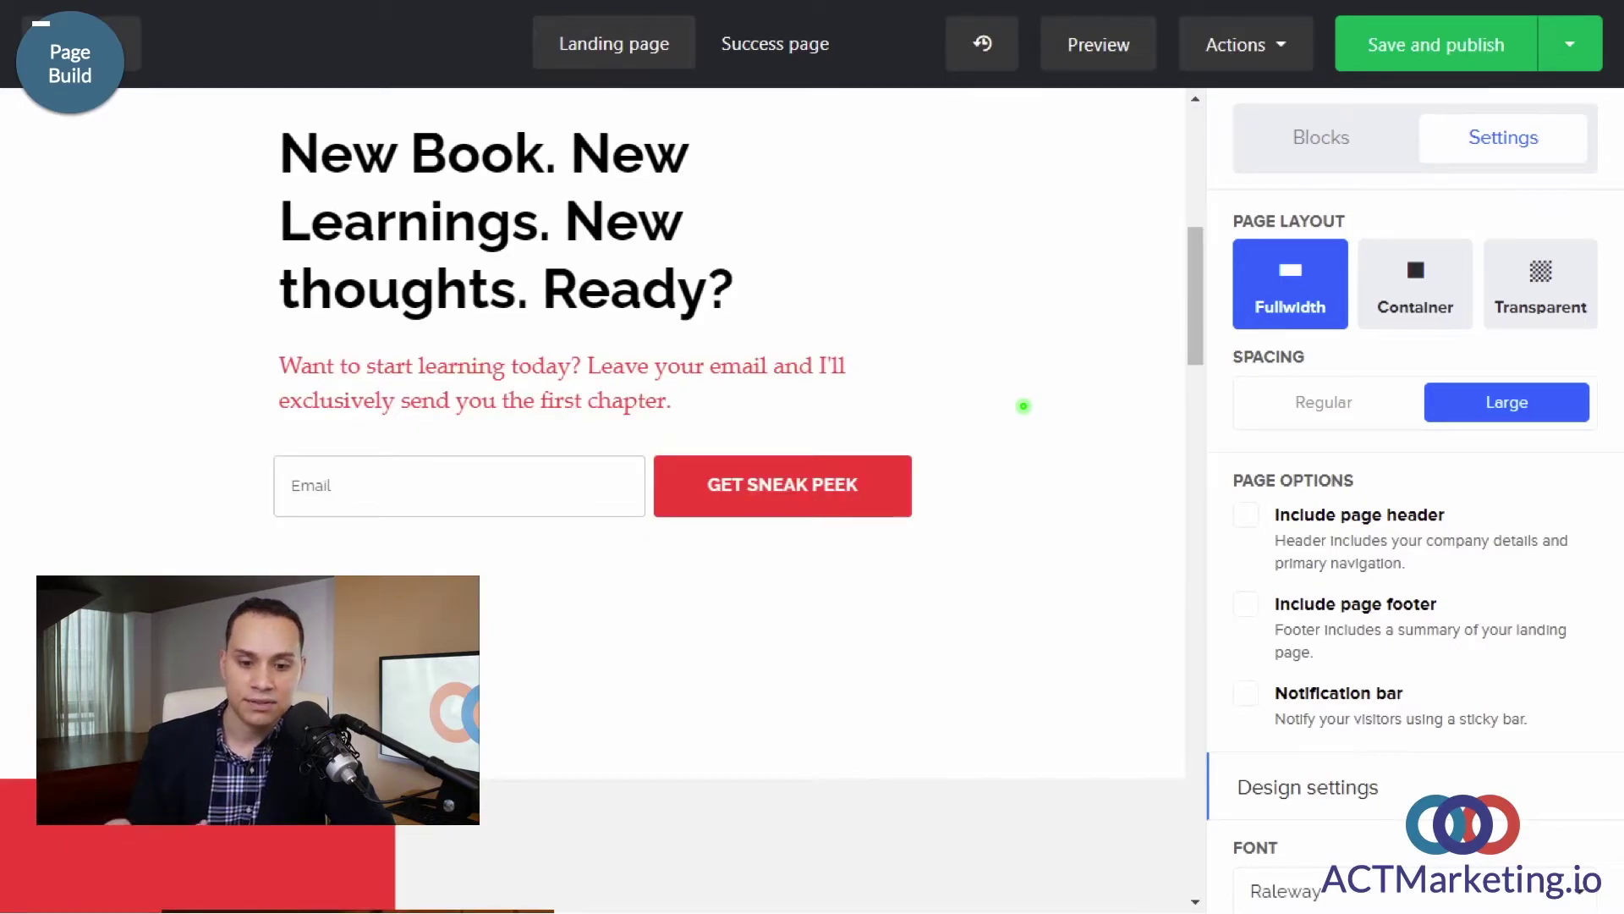
scroll(1024, 406, "down", 8)
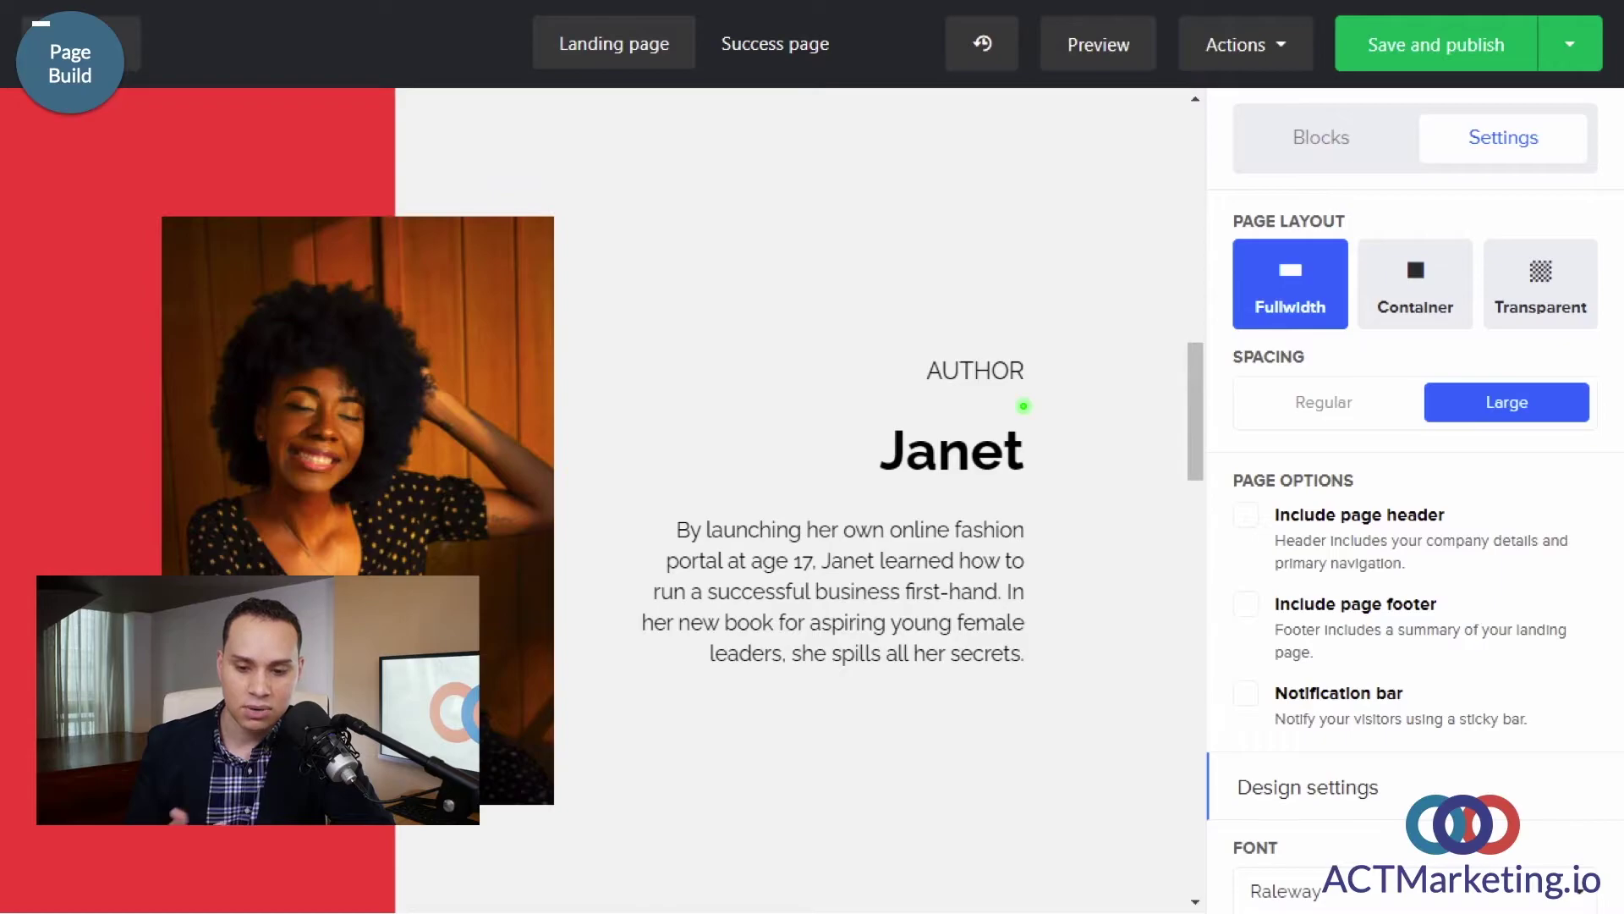
scroll(1023, 406, "down", 10)
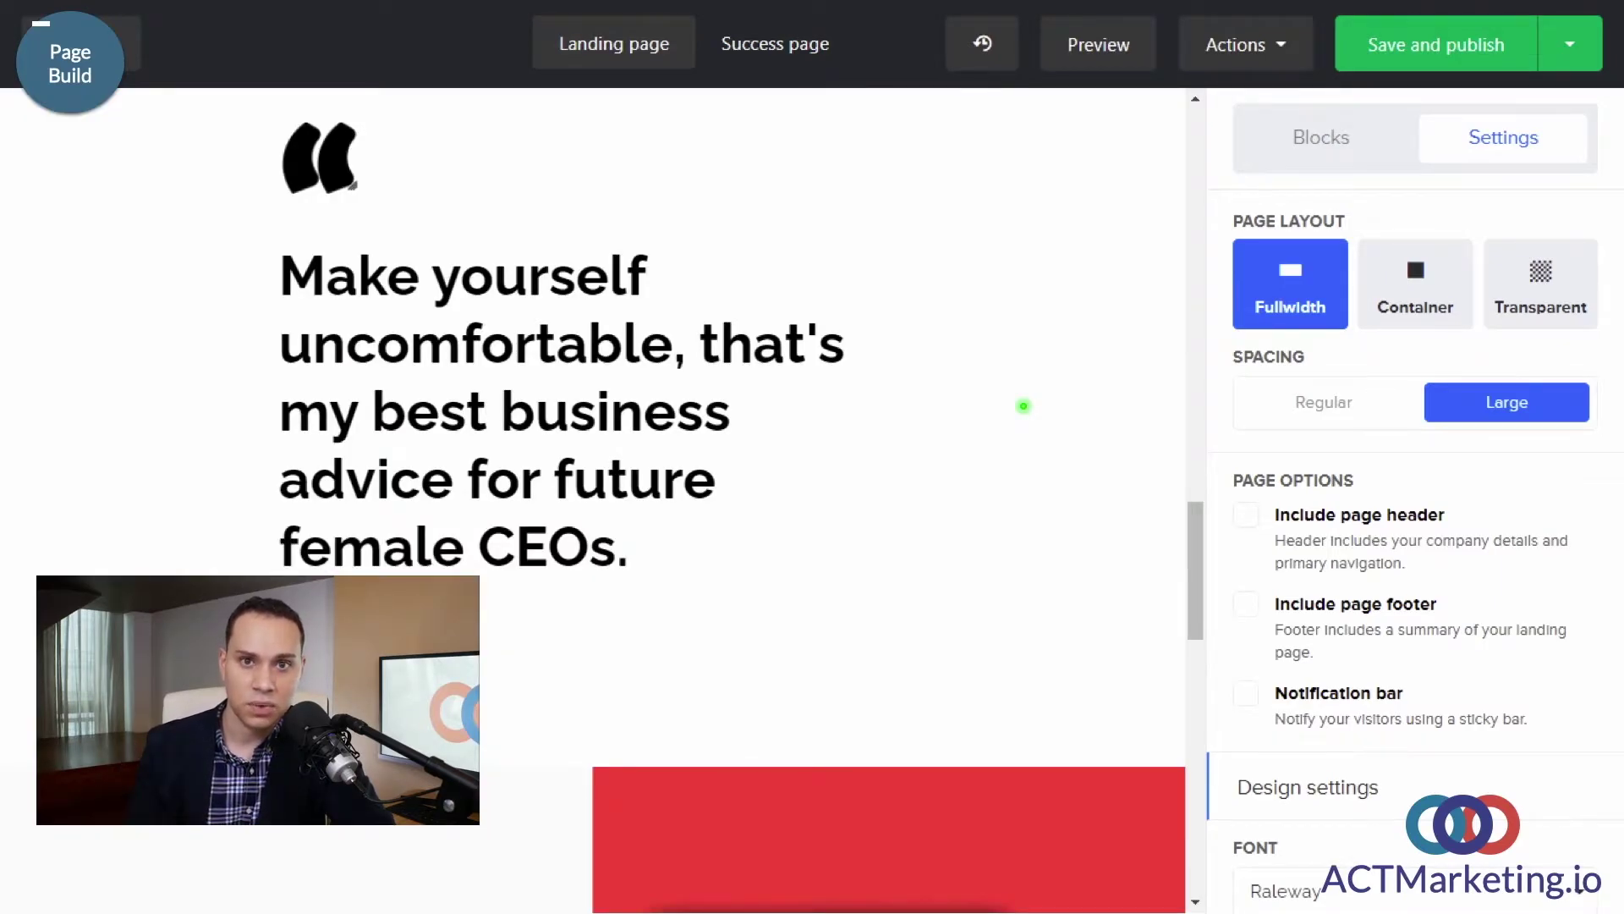
scroll(1024, 406, "down", 8)
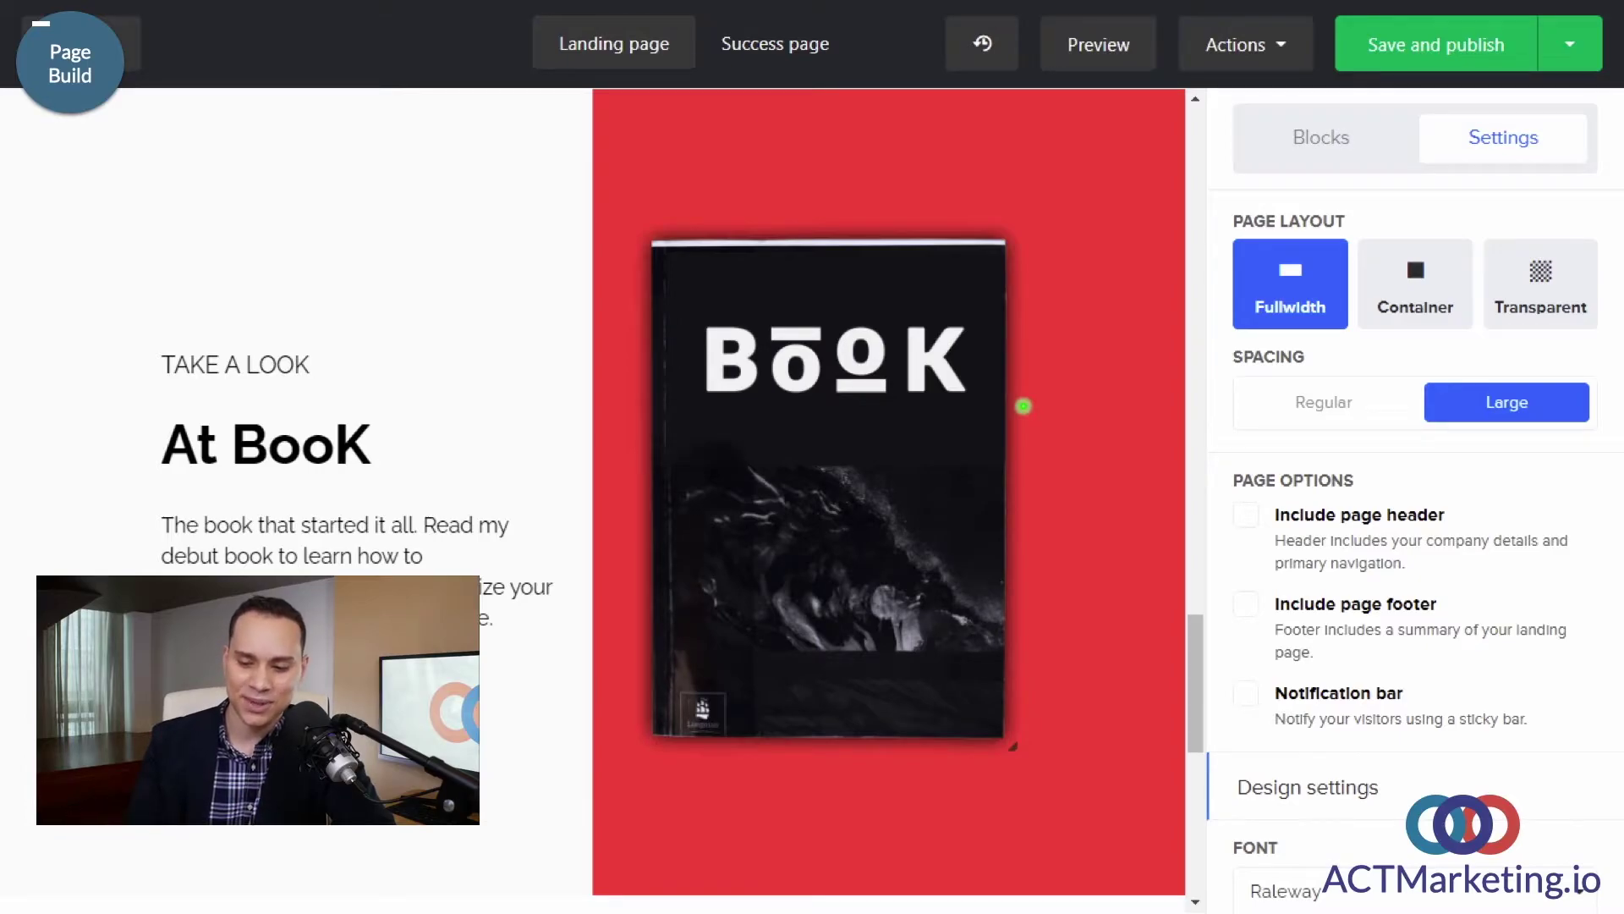
scroll(1024, 406, "down", 5)
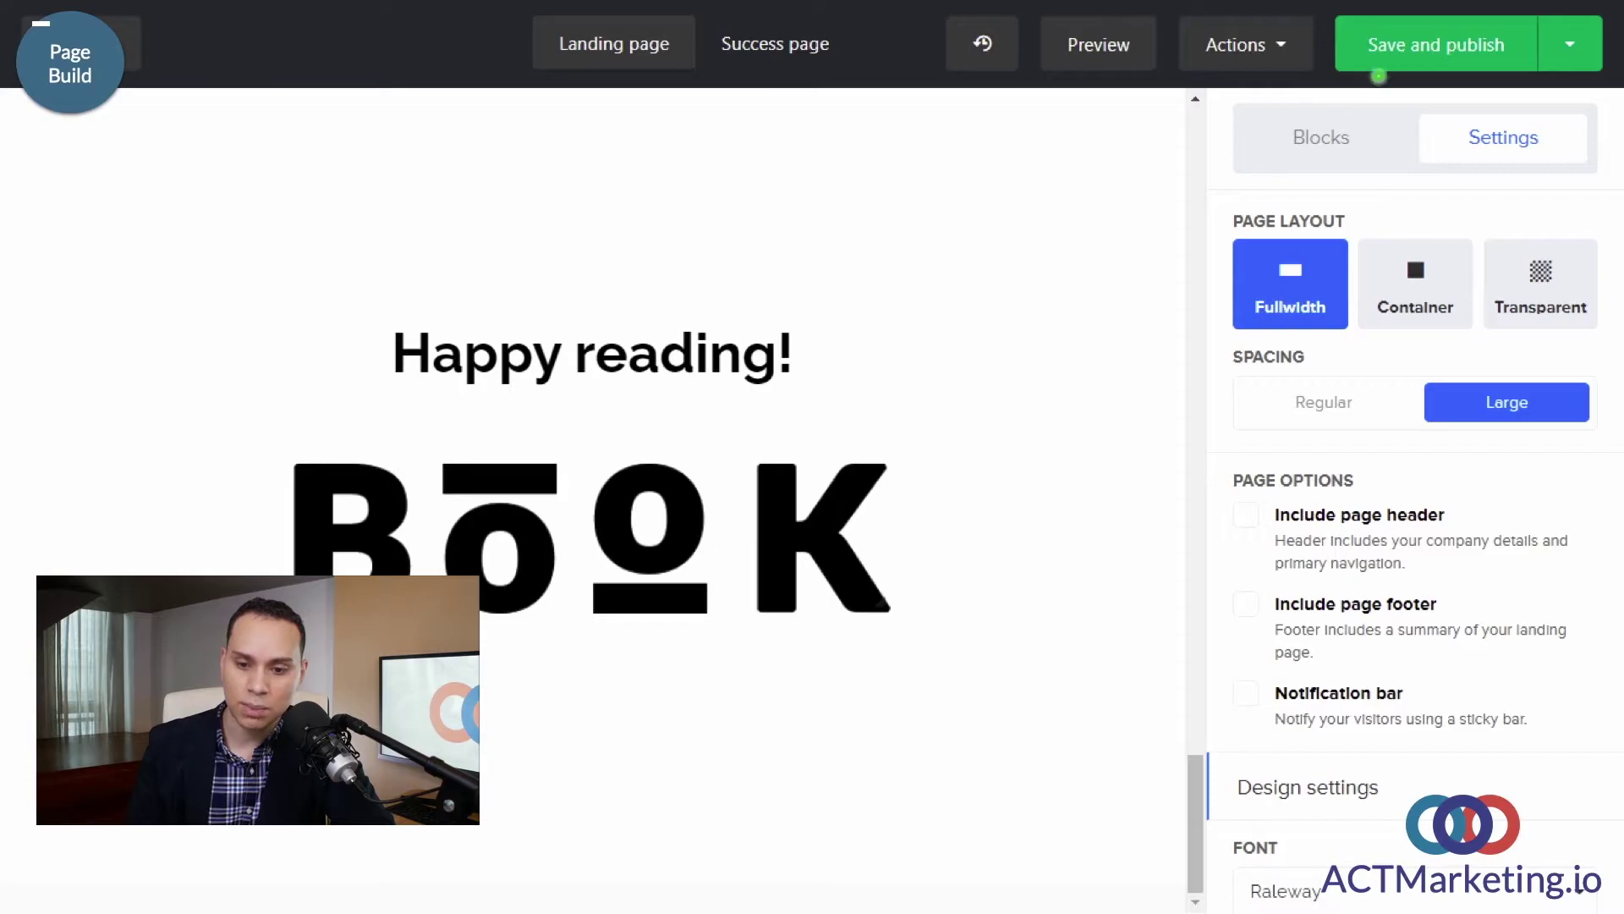
left_click(1272, 49)
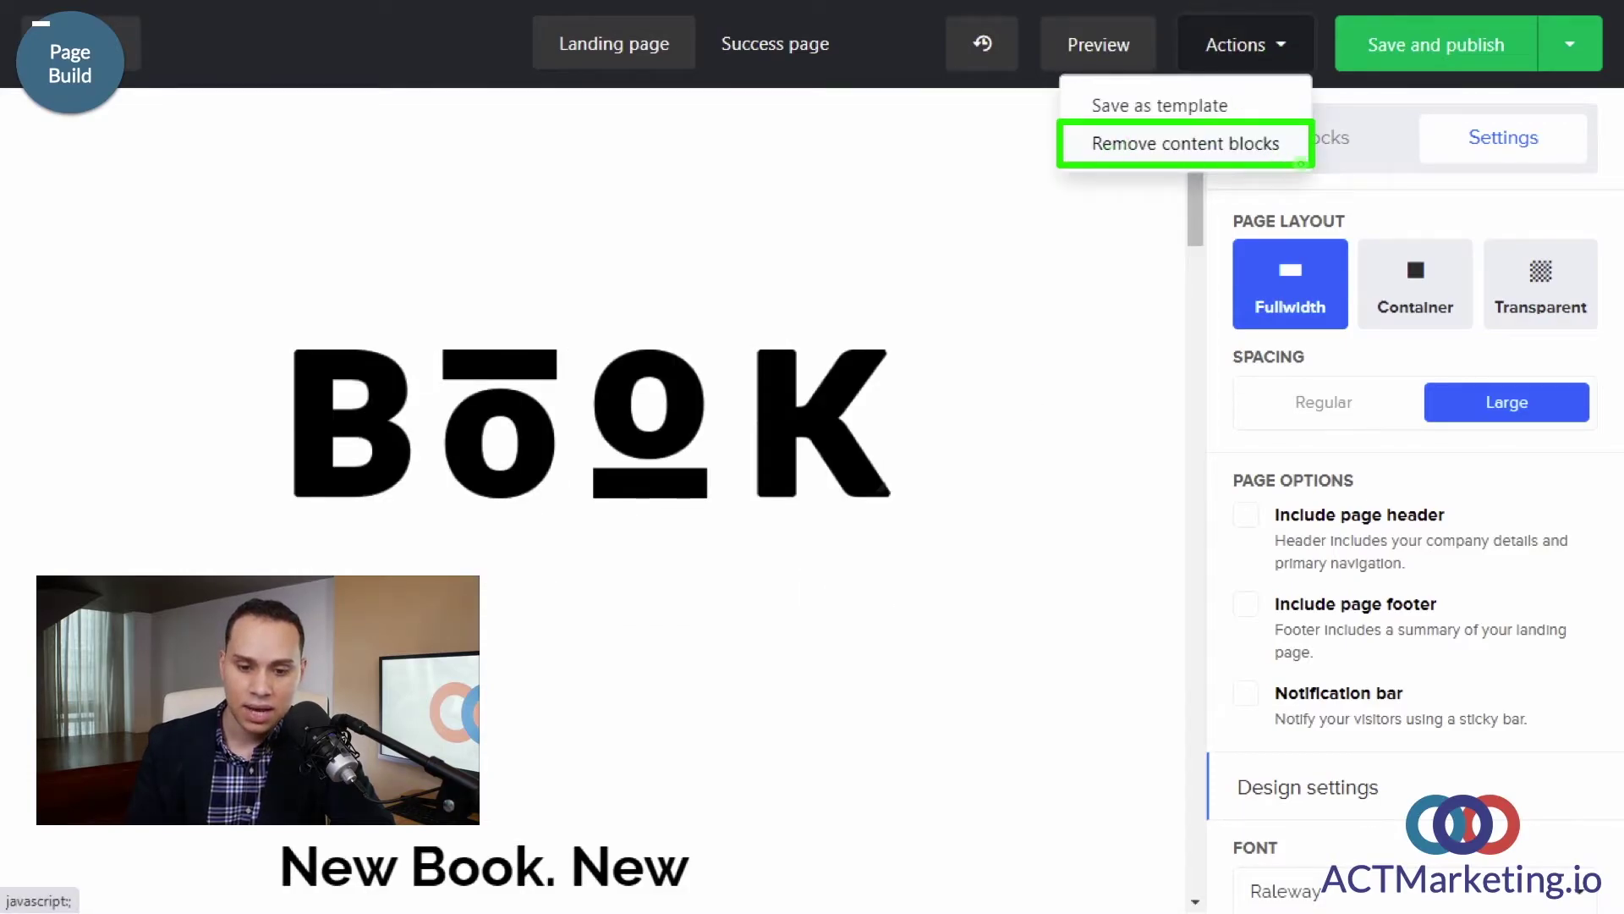
left_click(1301, 163)
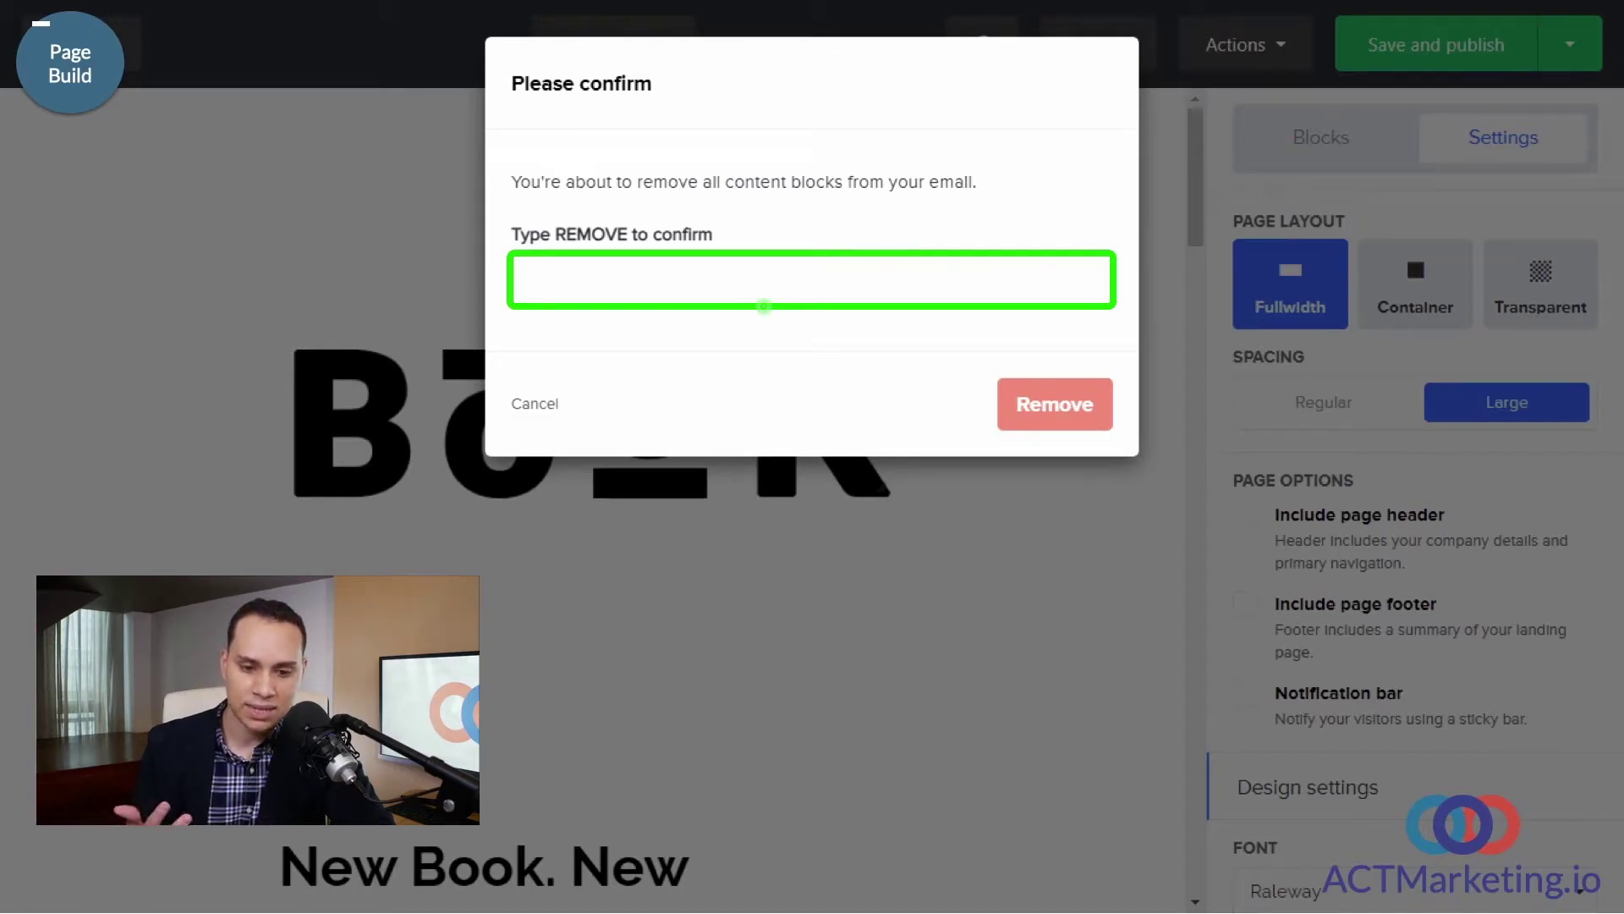
type("REMOVE")
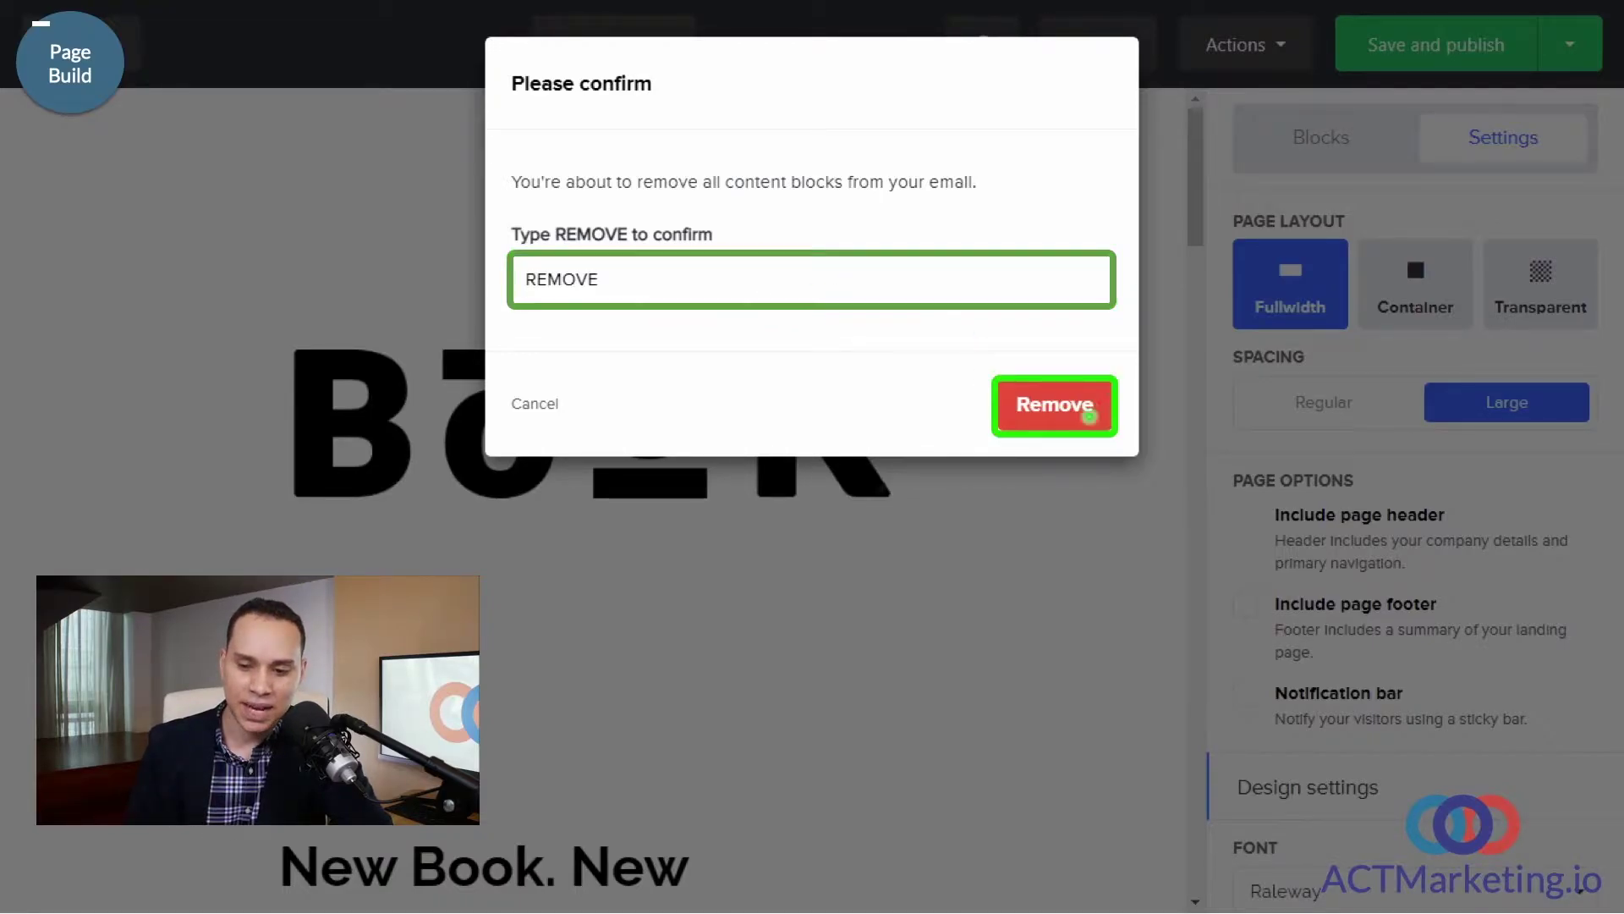
left_click(1081, 407)
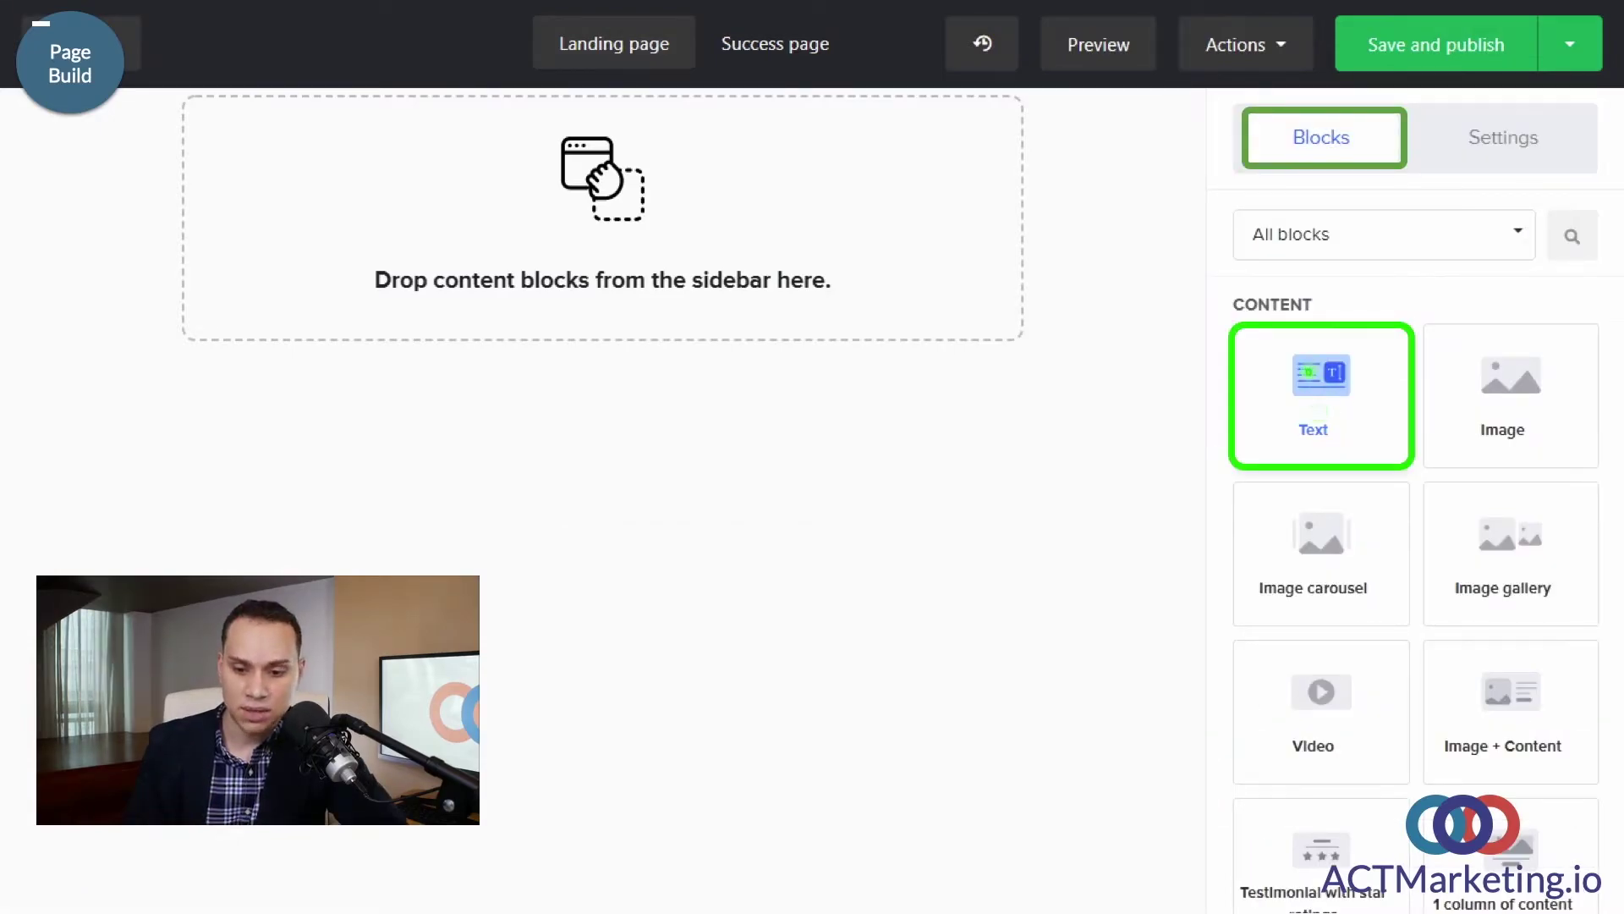
Step: Add two text blocks to the empty page and write "Free Account Audit..." in the lower one
mouse_move(1308, 385)
left_mouse_down()
mouse_move(896, 221)
mouse_move(725, 134)
mouse_move(668, 174)
mouse_move(673, 211)
mouse_move(744, 242)
mouse_move(834, 174)
mouse_move(896, 239)
mouse_move(745, 112)
mouse_move(1063, 319)
mouse_move(1309, 393)
left_mouse_up()
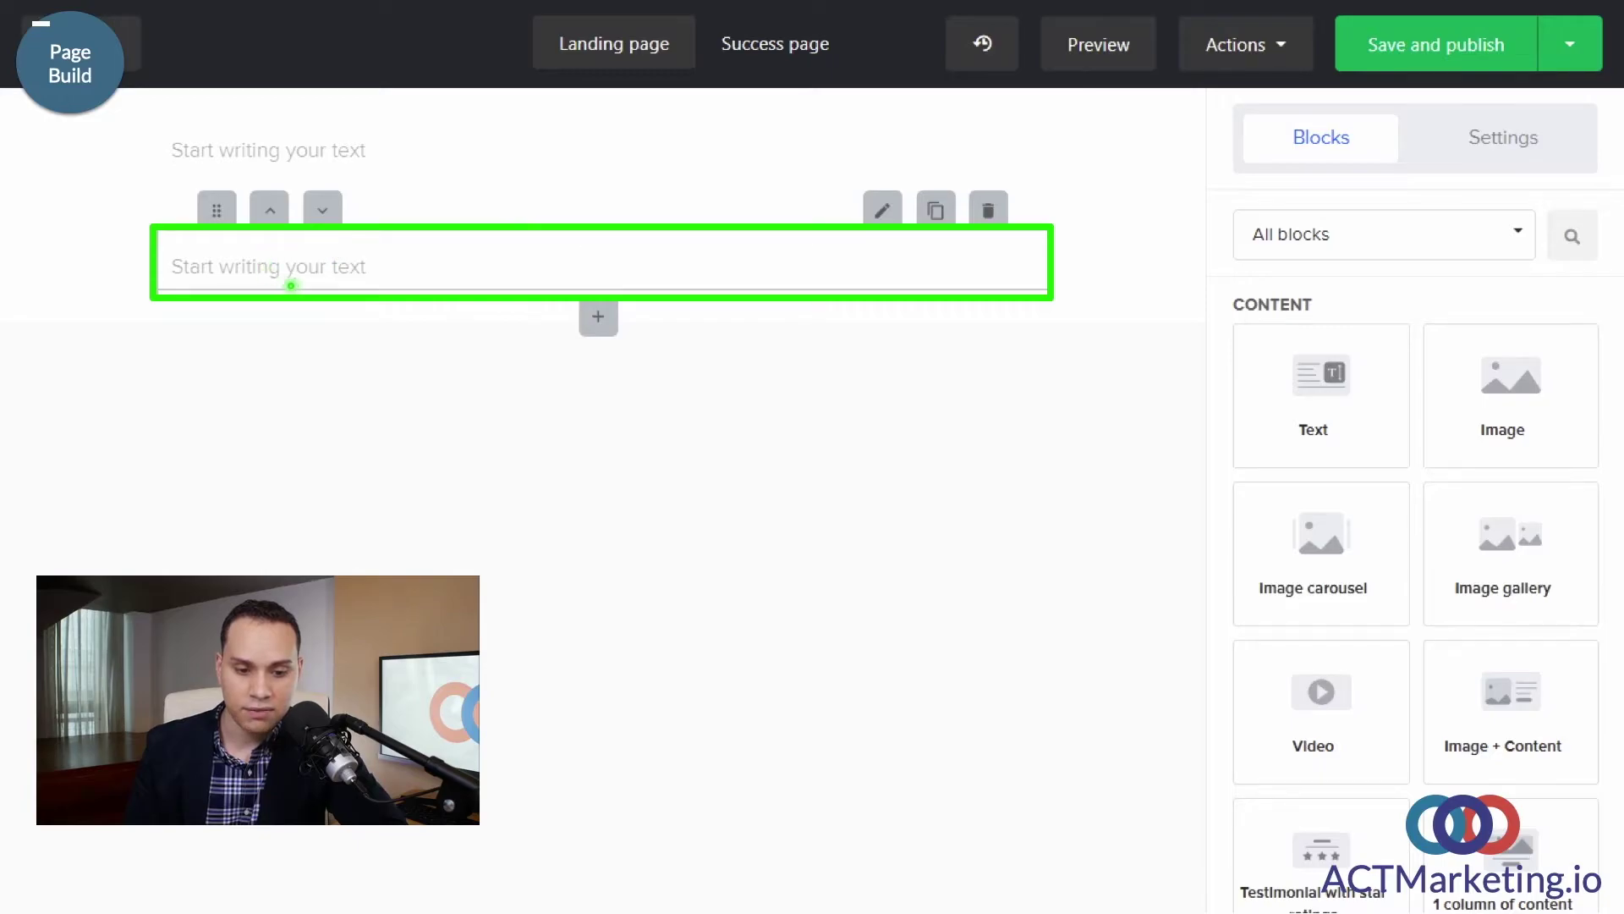
left_click(296, 285)
type("Free Account Audit...")
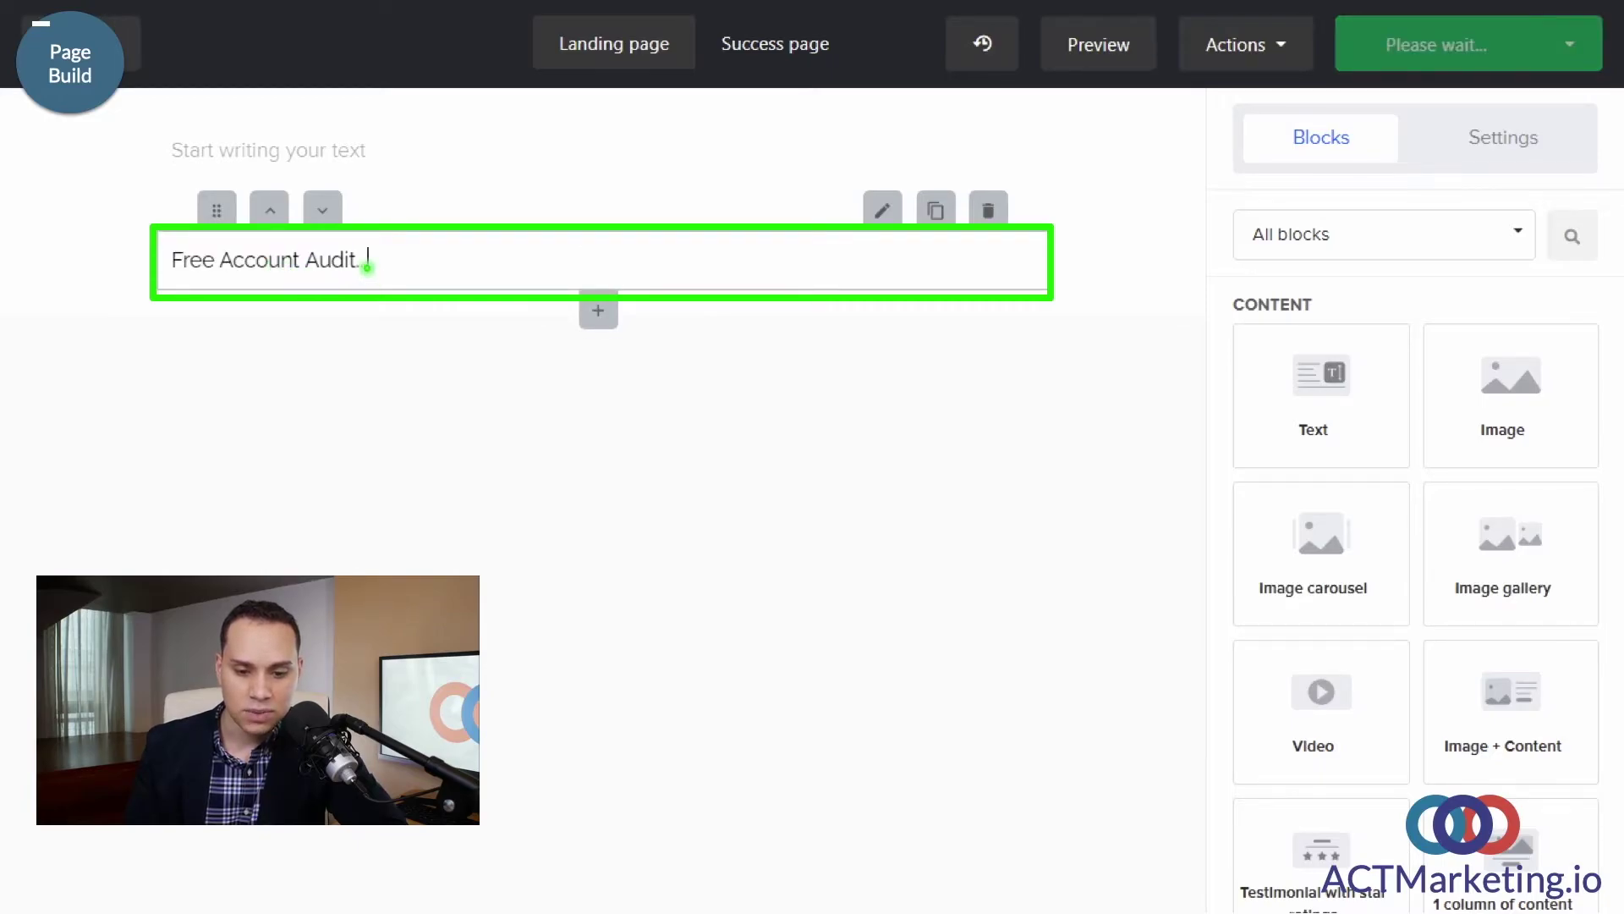
Step: Format "Free Account Audit..." as italic, centred, 16px text and move its block above the empty text block
triple_click(367, 267)
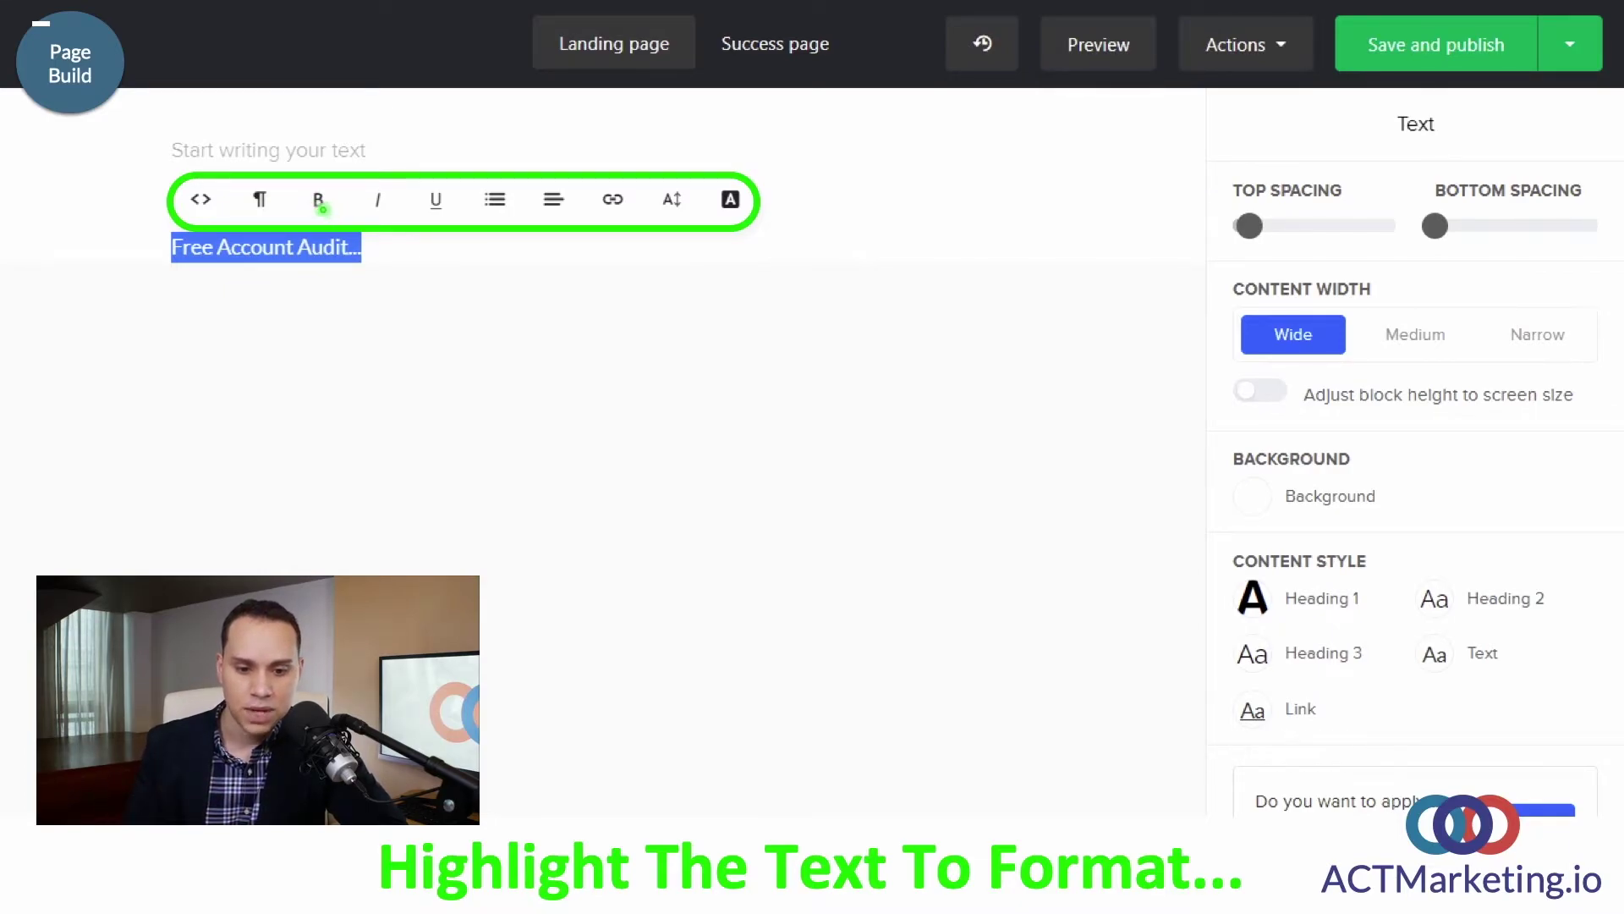
left_click(373, 201)
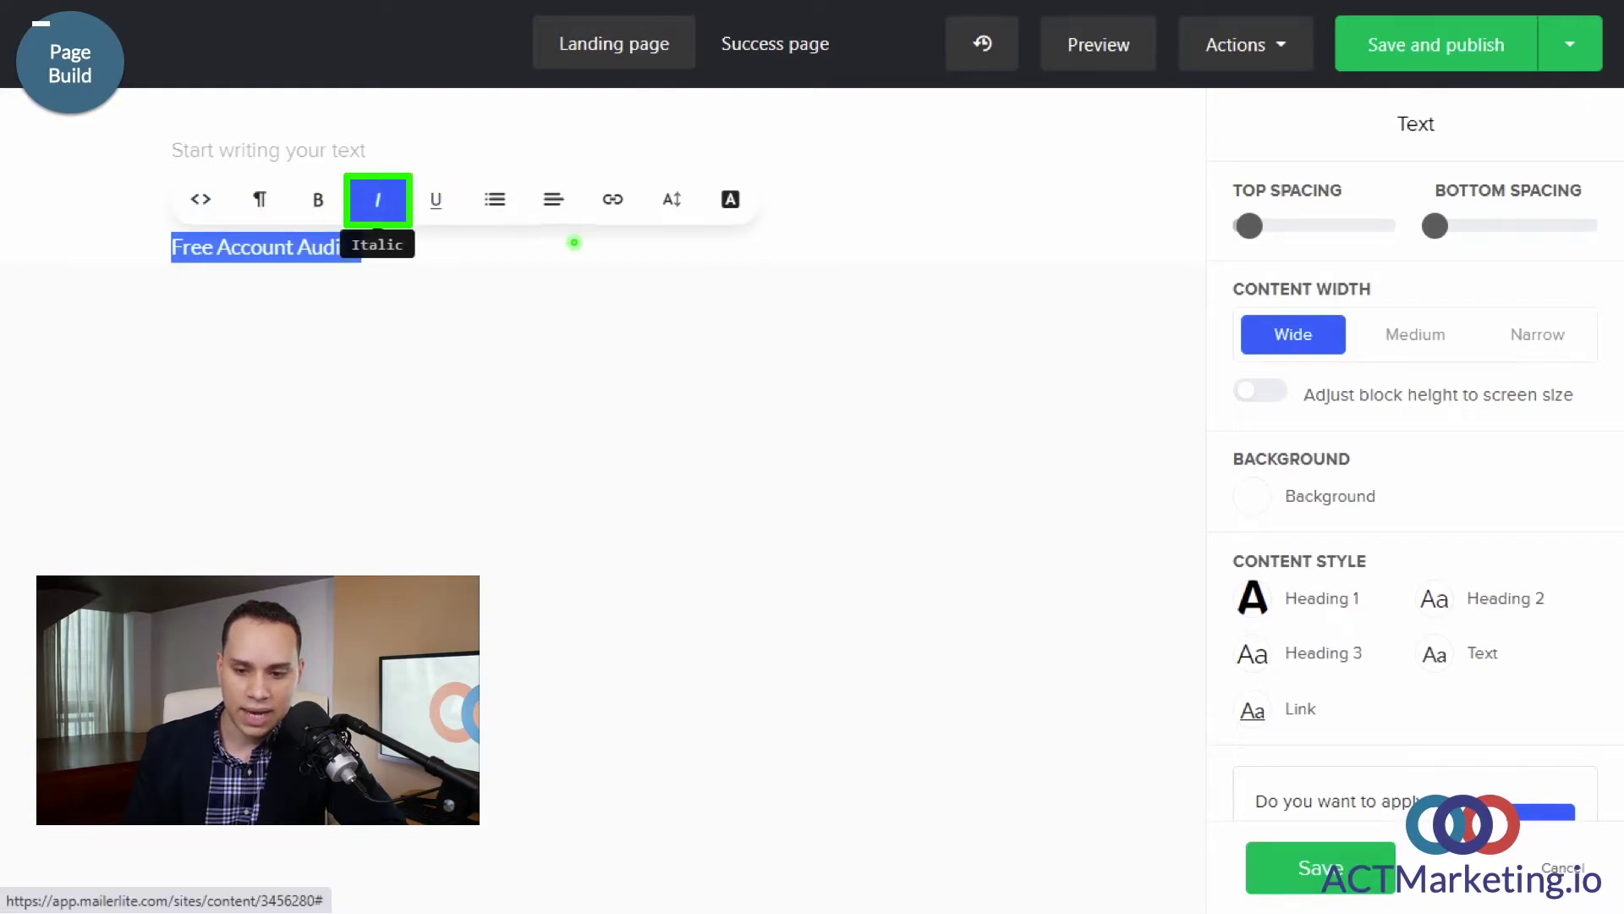
left_click(552, 203)
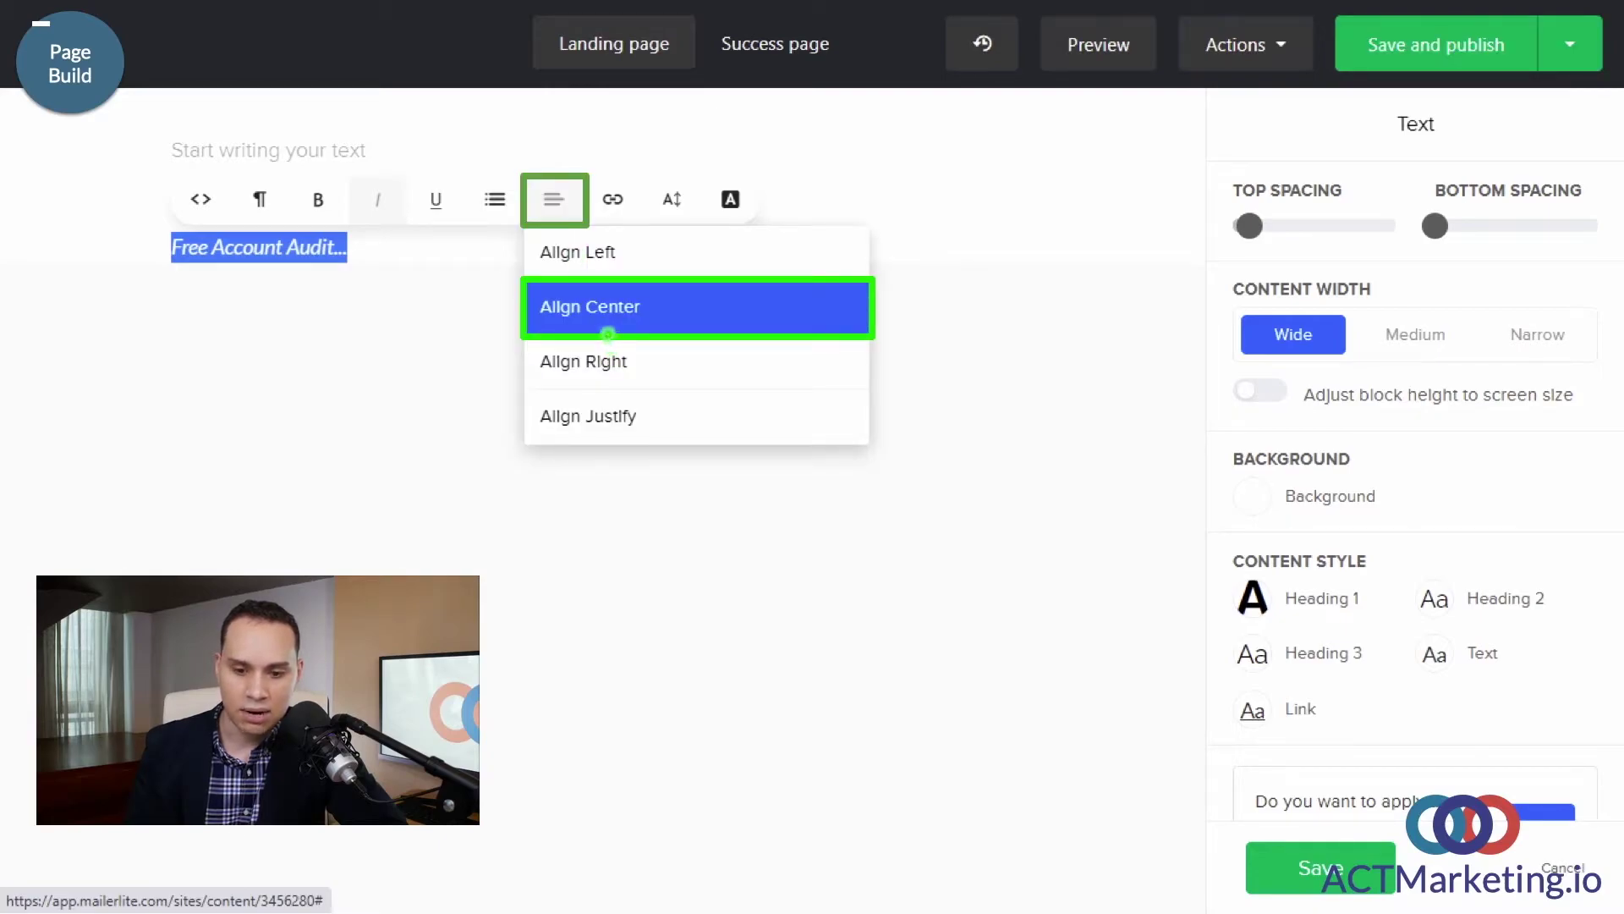
left_click(609, 331)
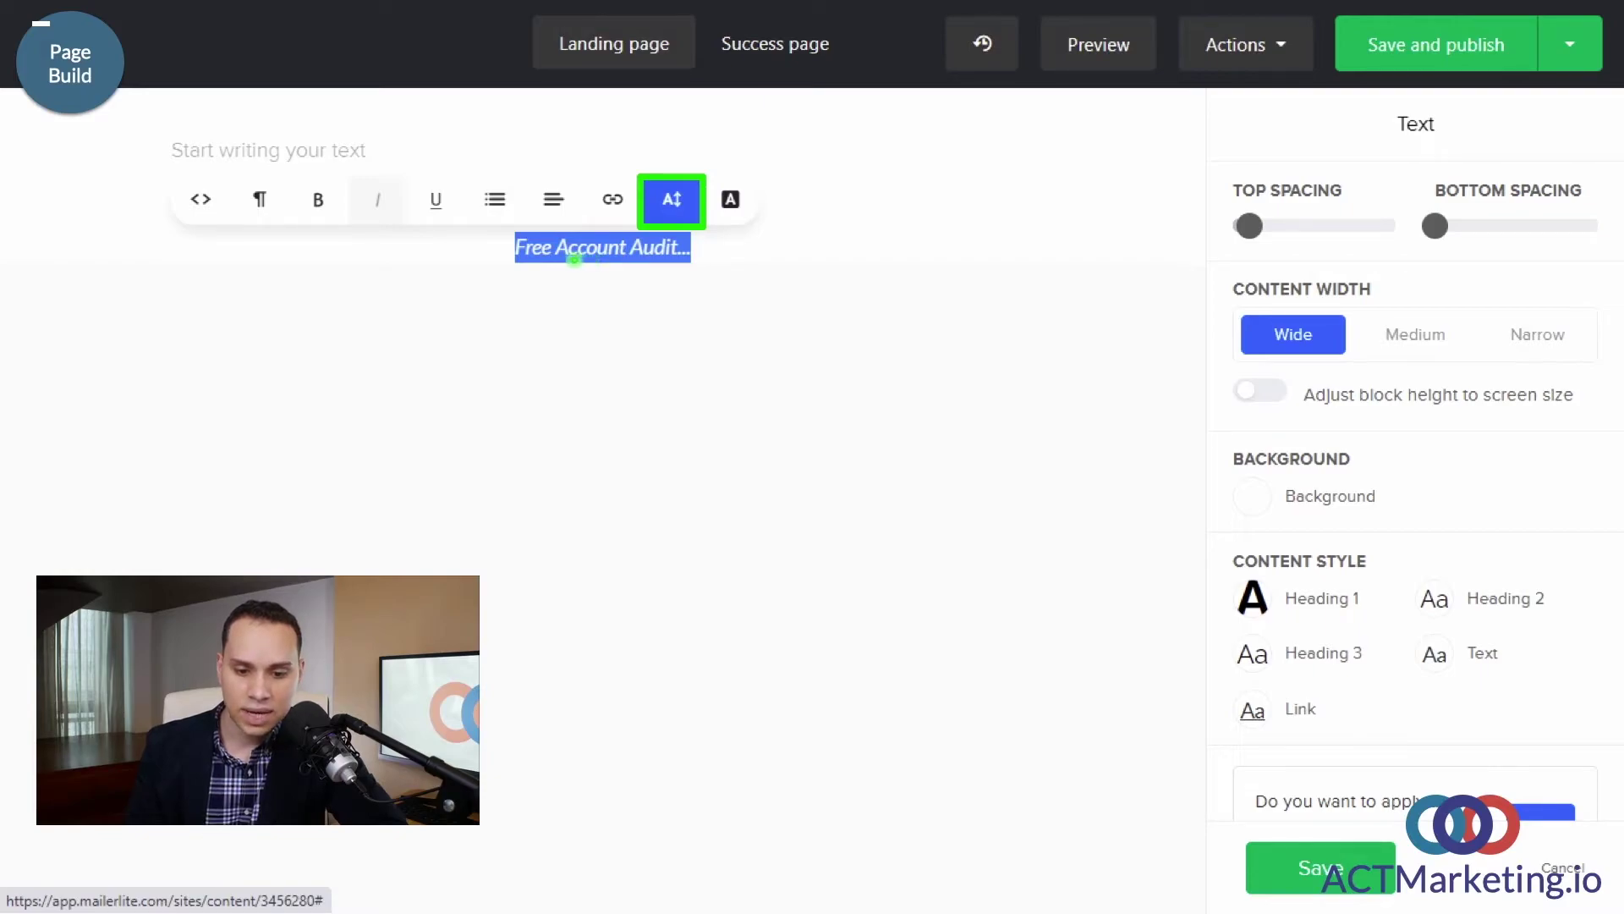
left_click(682, 198)
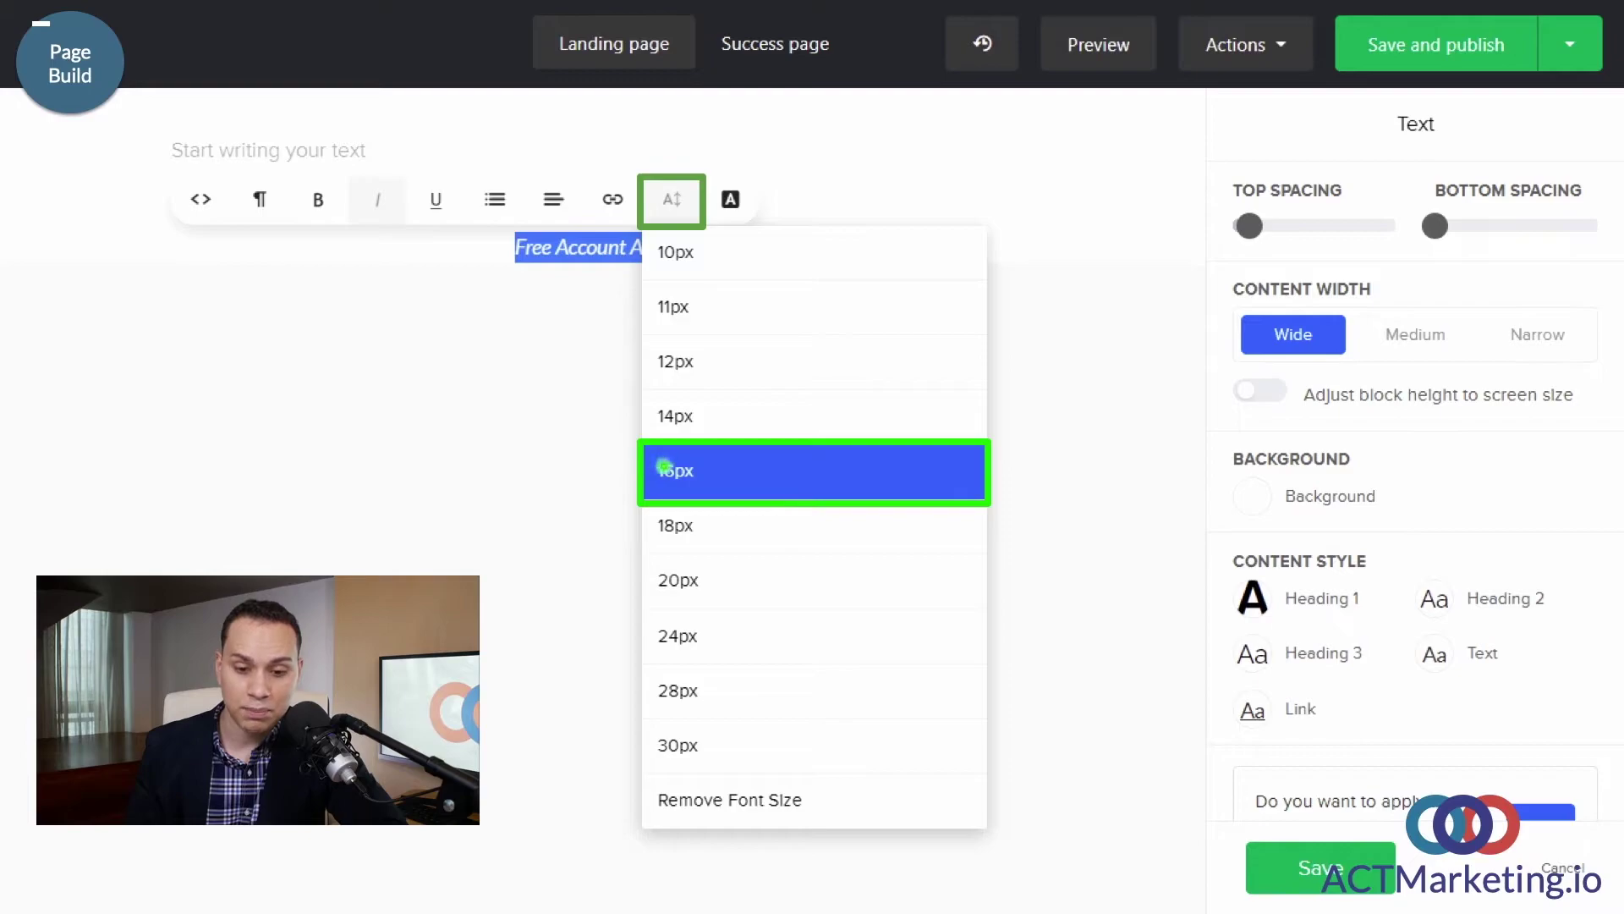
left_click(673, 470)
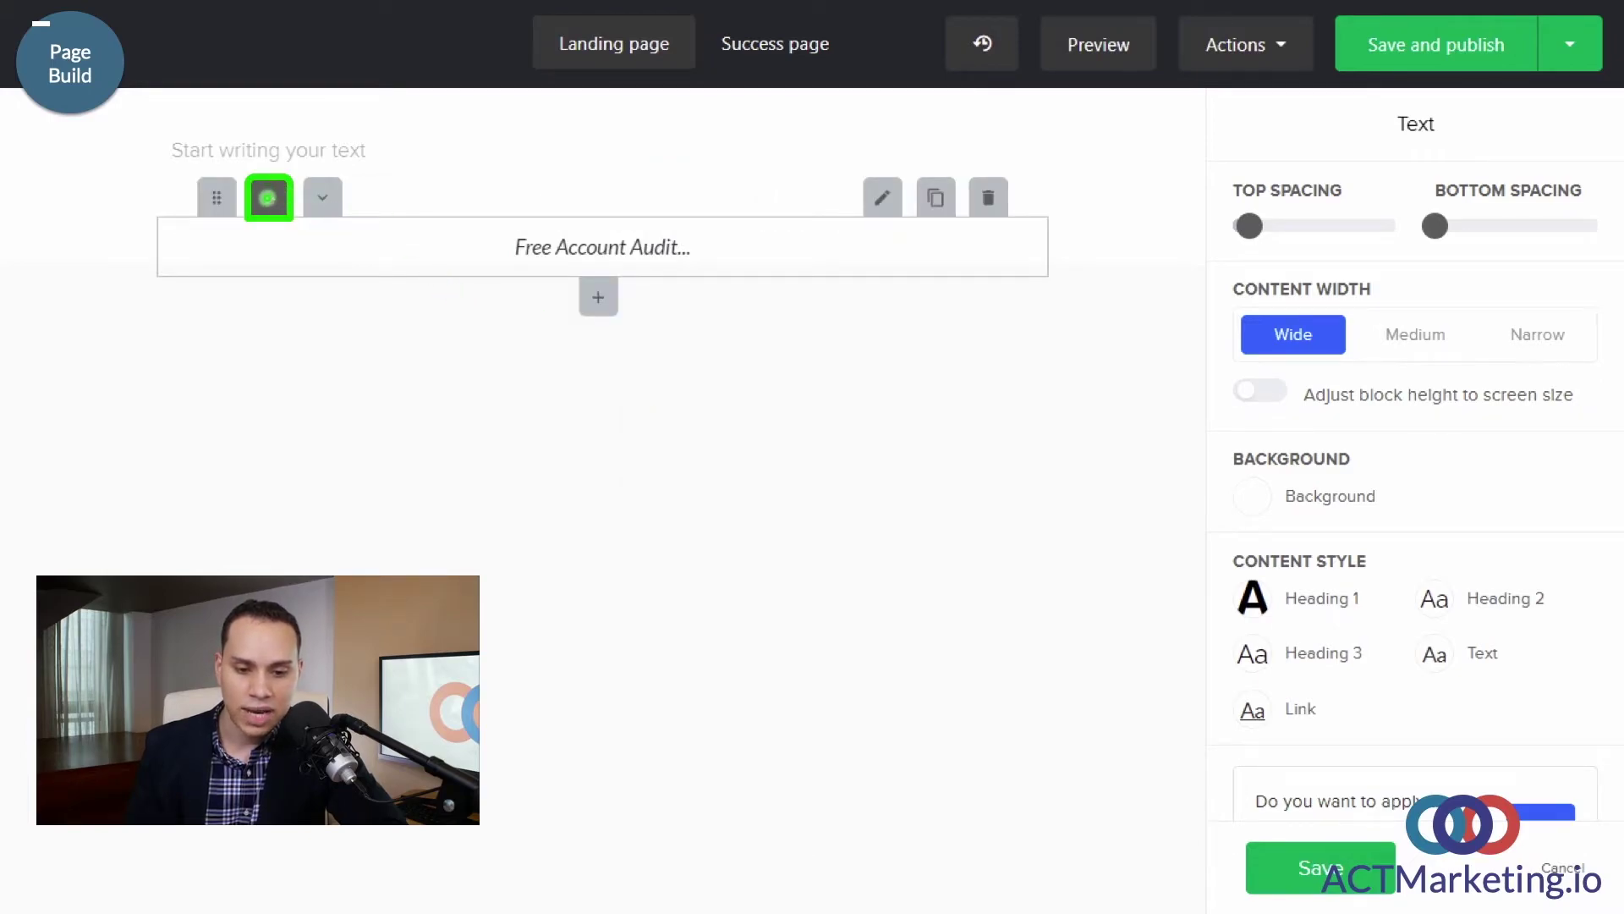
left_click(267, 198)
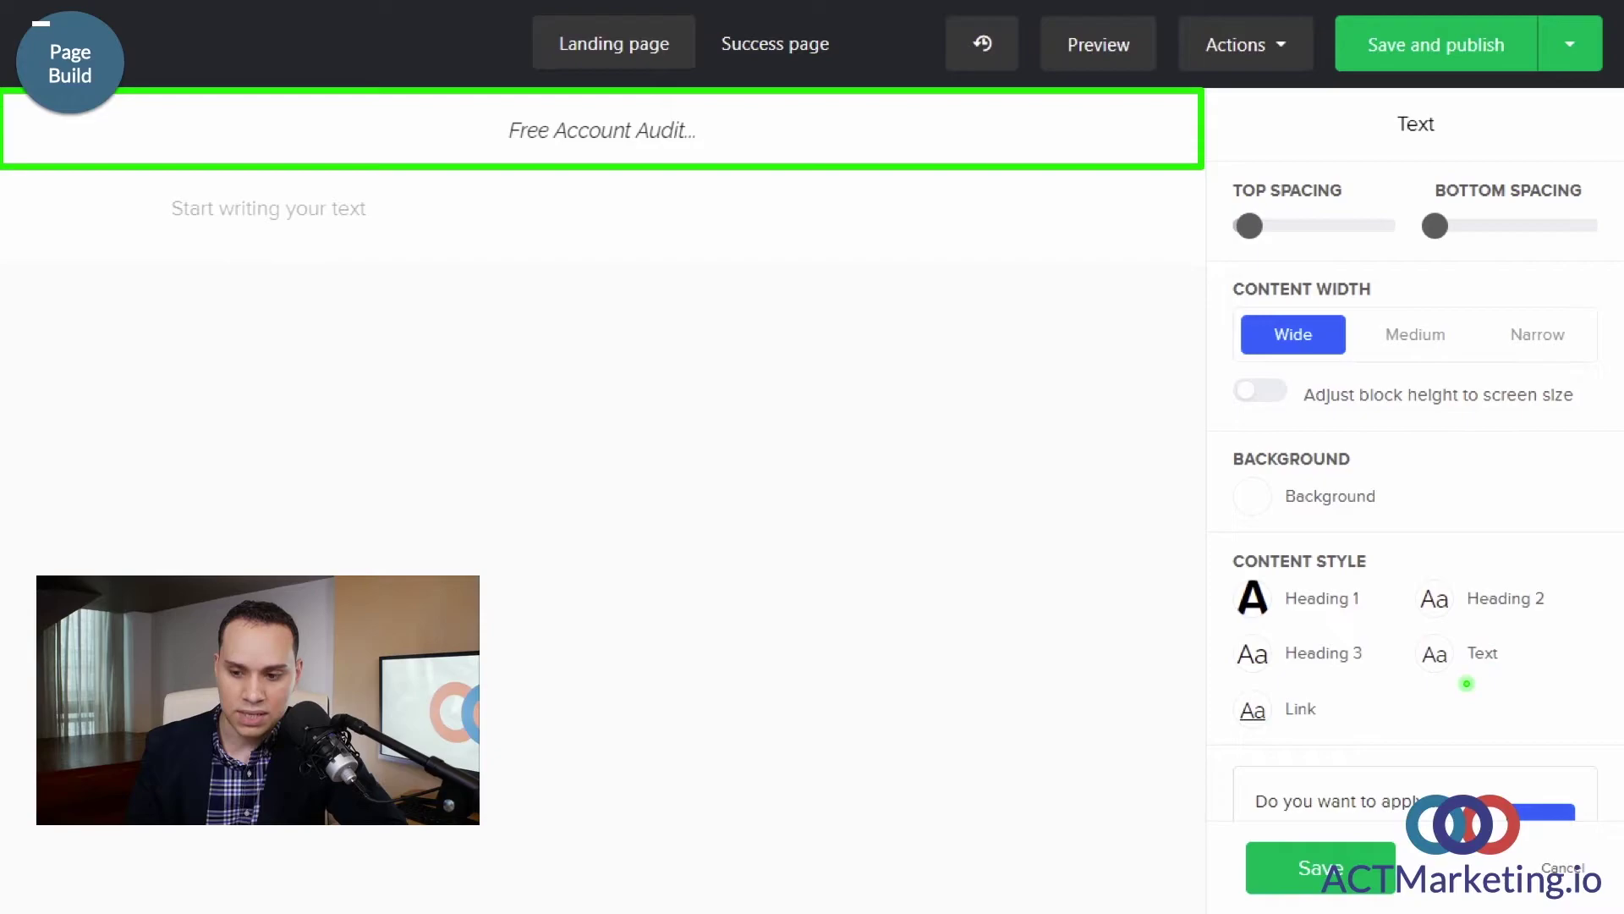
Step: Set the Text content style of the "Free Account Audit..." block to the Lato font with color #333333
left_click(1474, 622)
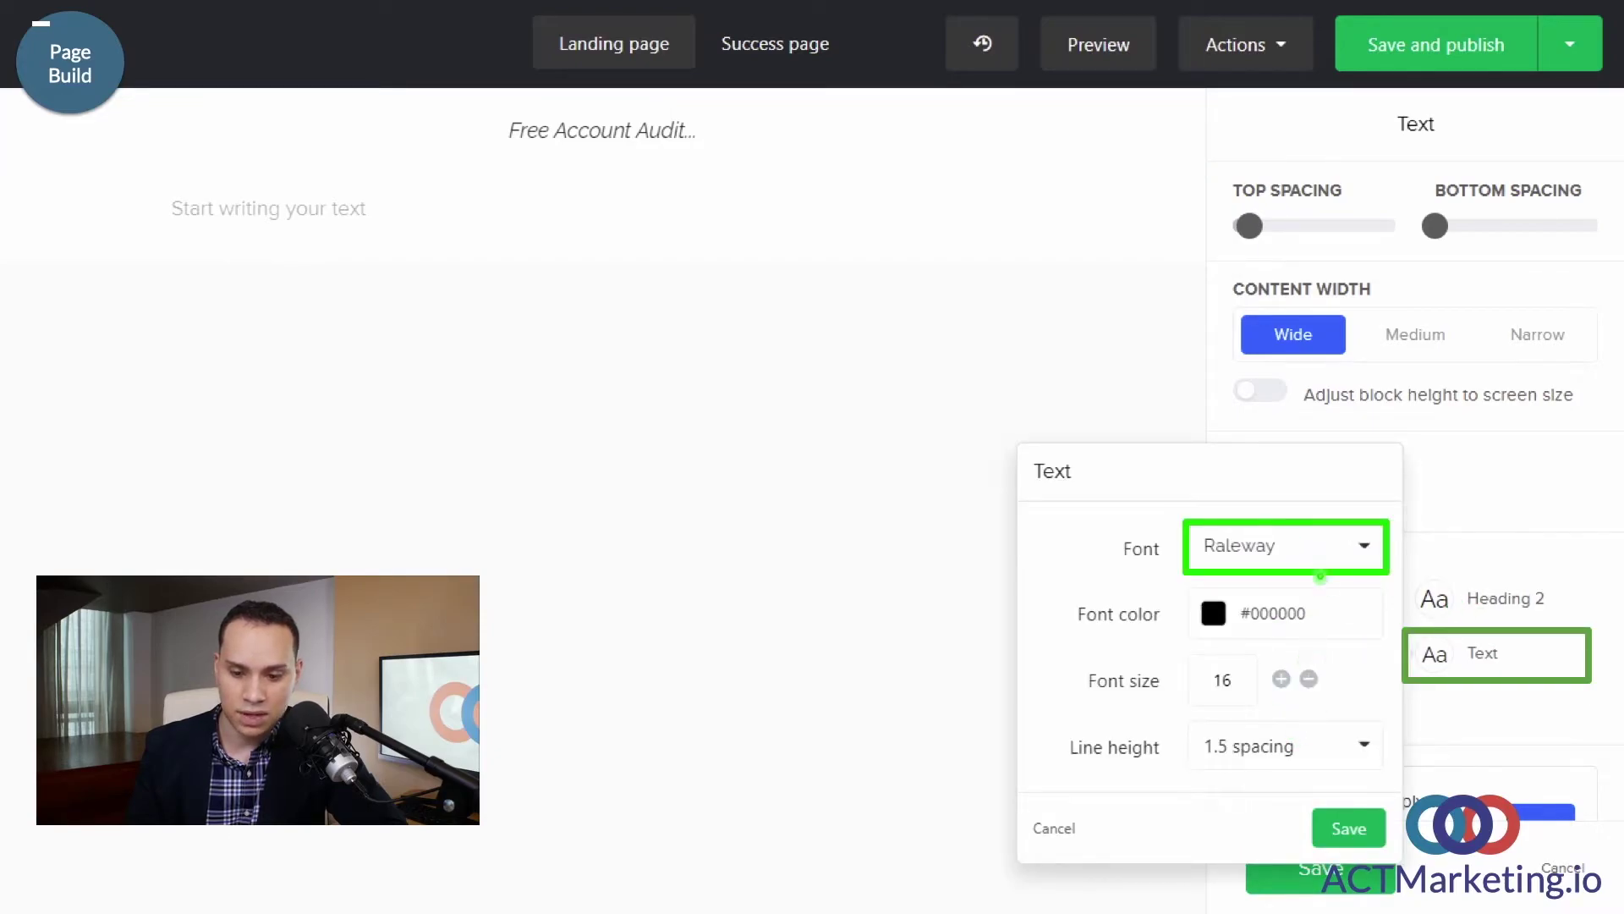
left_click(1320, 564)
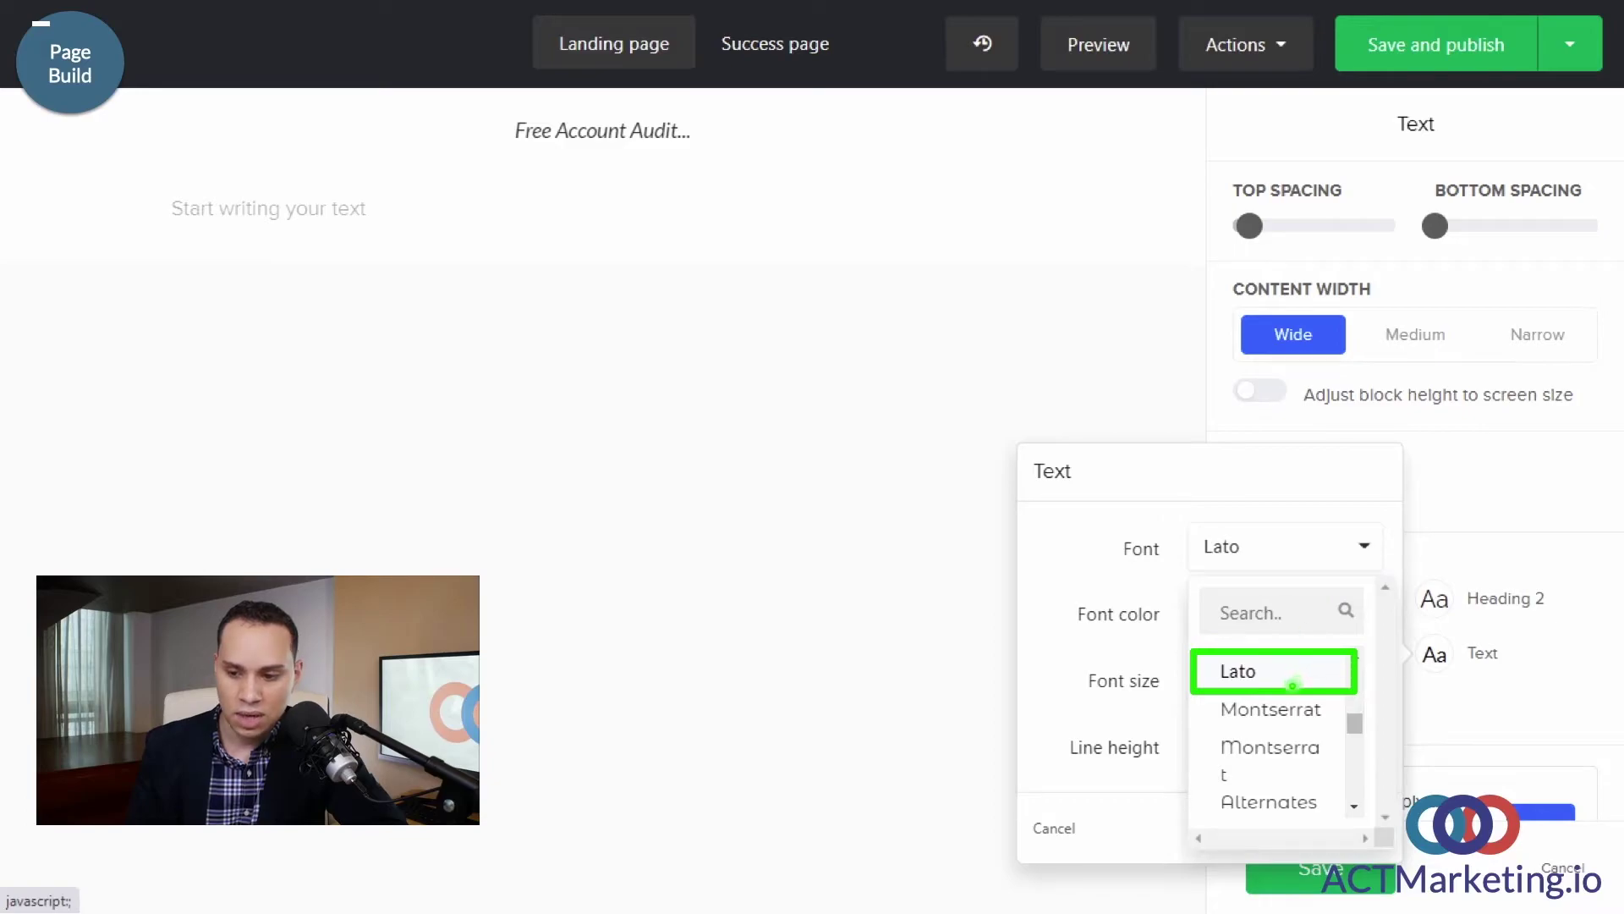
left_click(1292, 683)
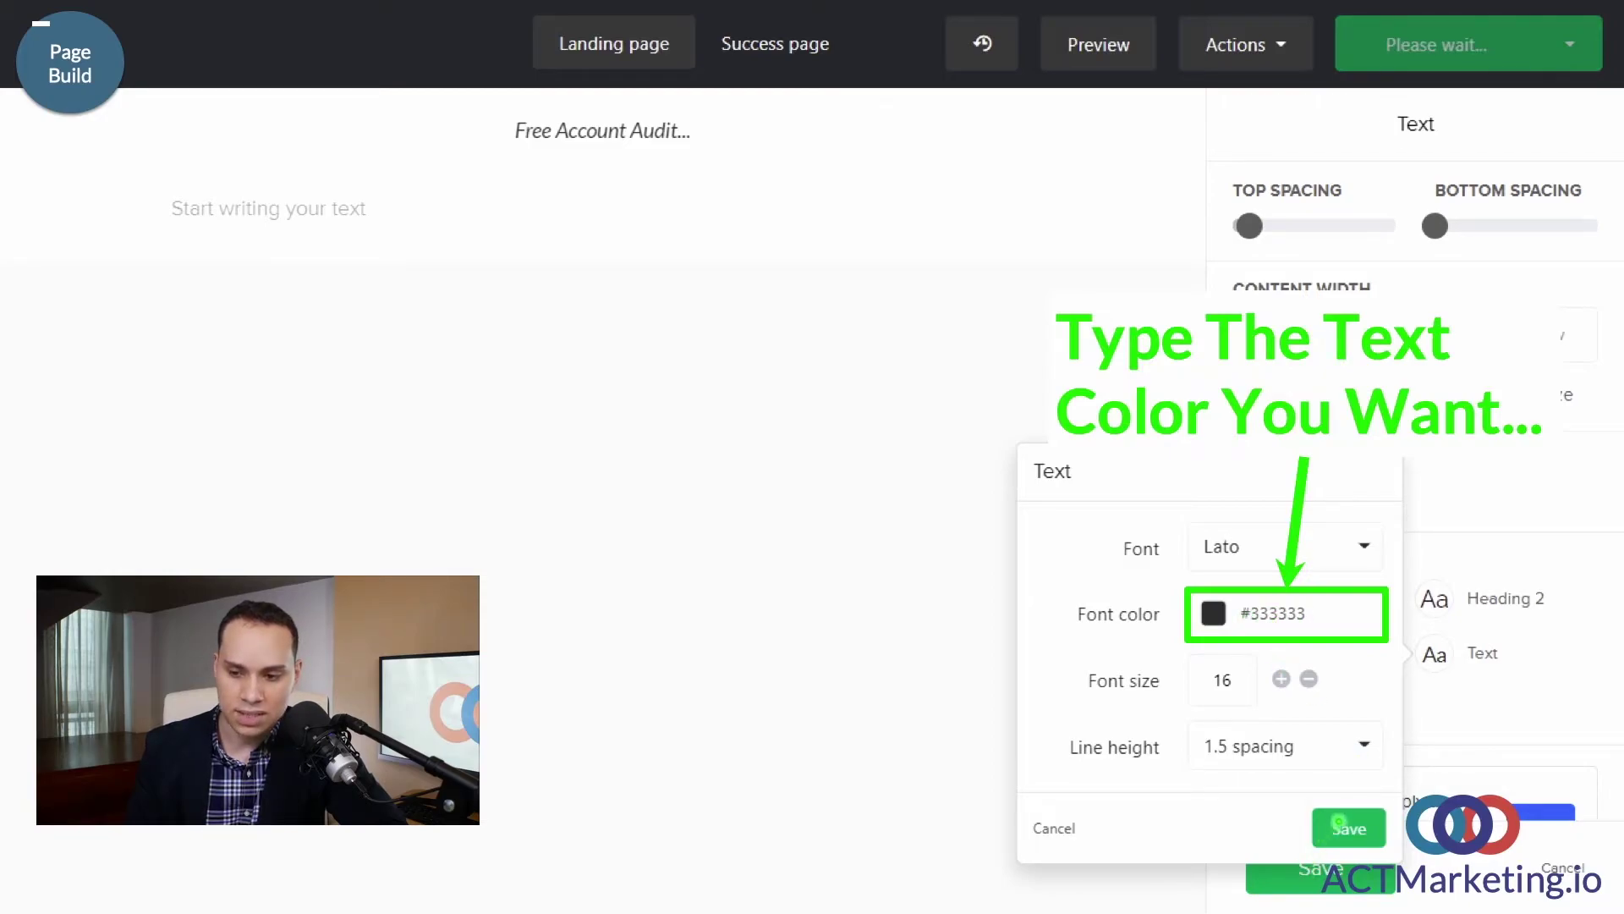
left_click(1348, 829)
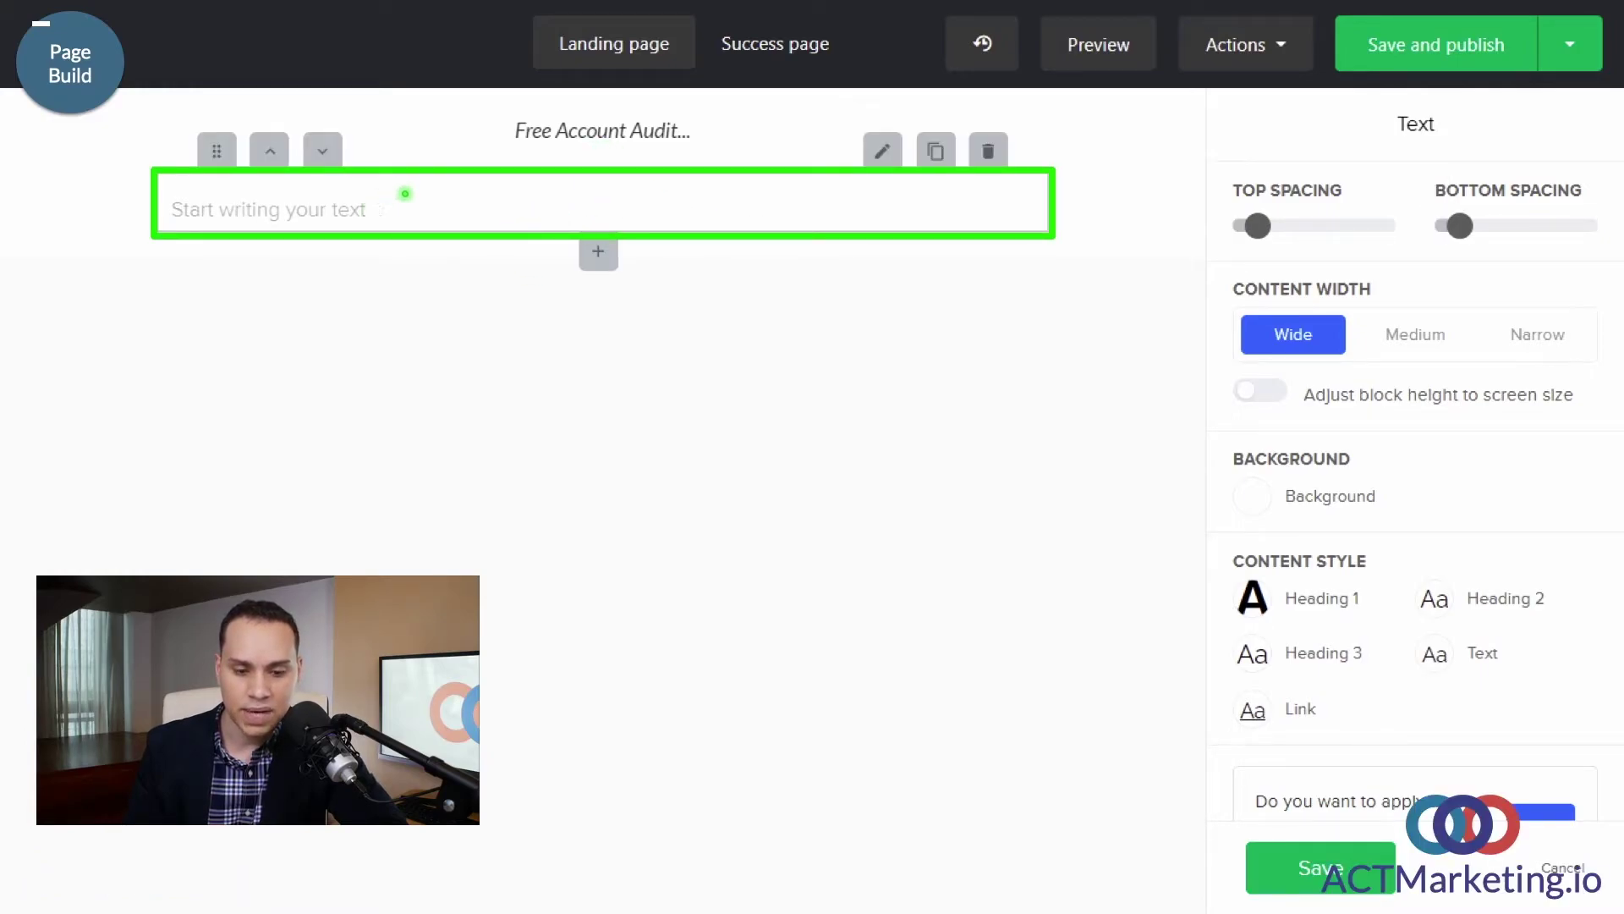
Step: Write "How To 3X Your ROAS In The Next 7 Days Without Increasing Your Ad Spend" in the empty text block
left_click(569, 206)
type("How To 3X Your ROAS In The Next 7 Days Without Increasing Your Ad Spend")
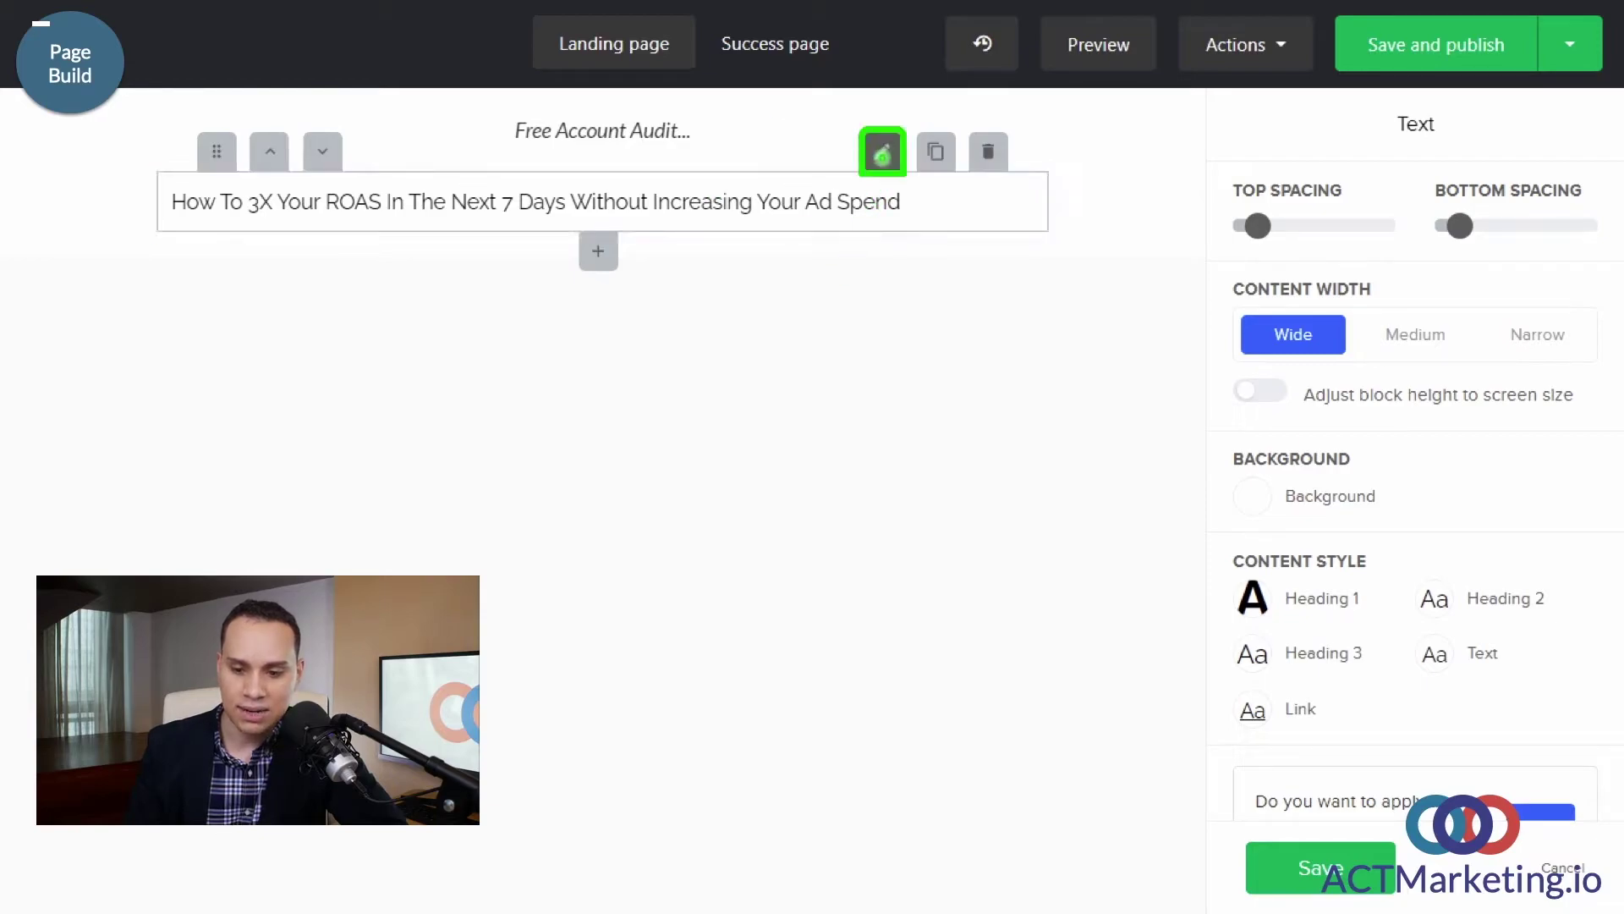
Step: Set the headline block's top and bottom spacing to 20 and its Heading 1 font color to purple #8e44ad
left_click(1251, 227)
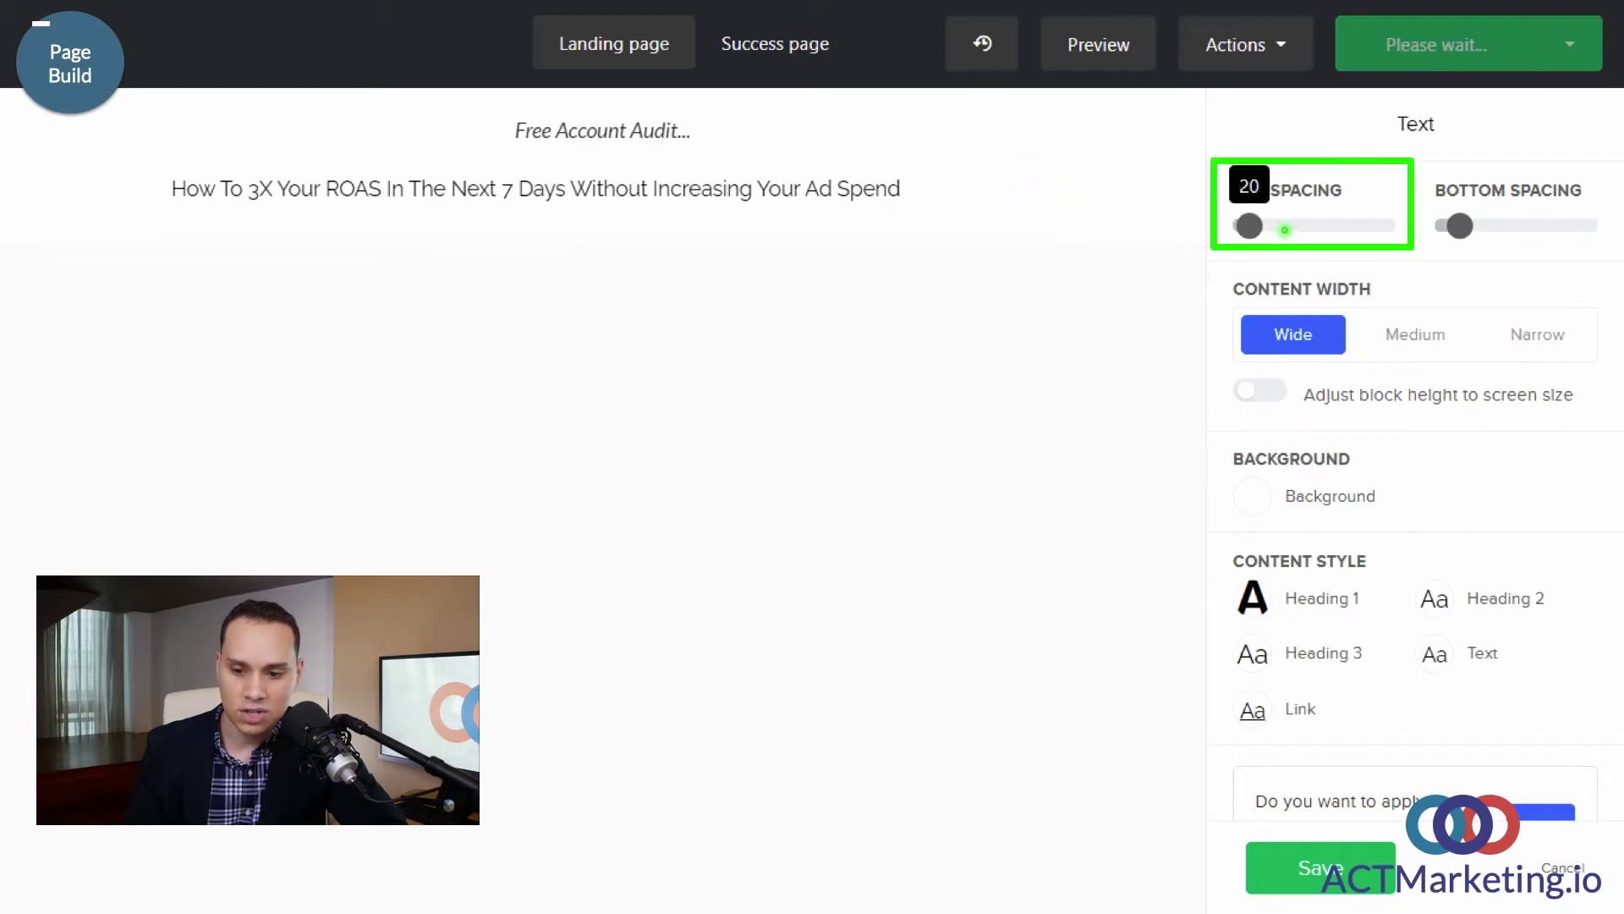
left_click(1449, 225)
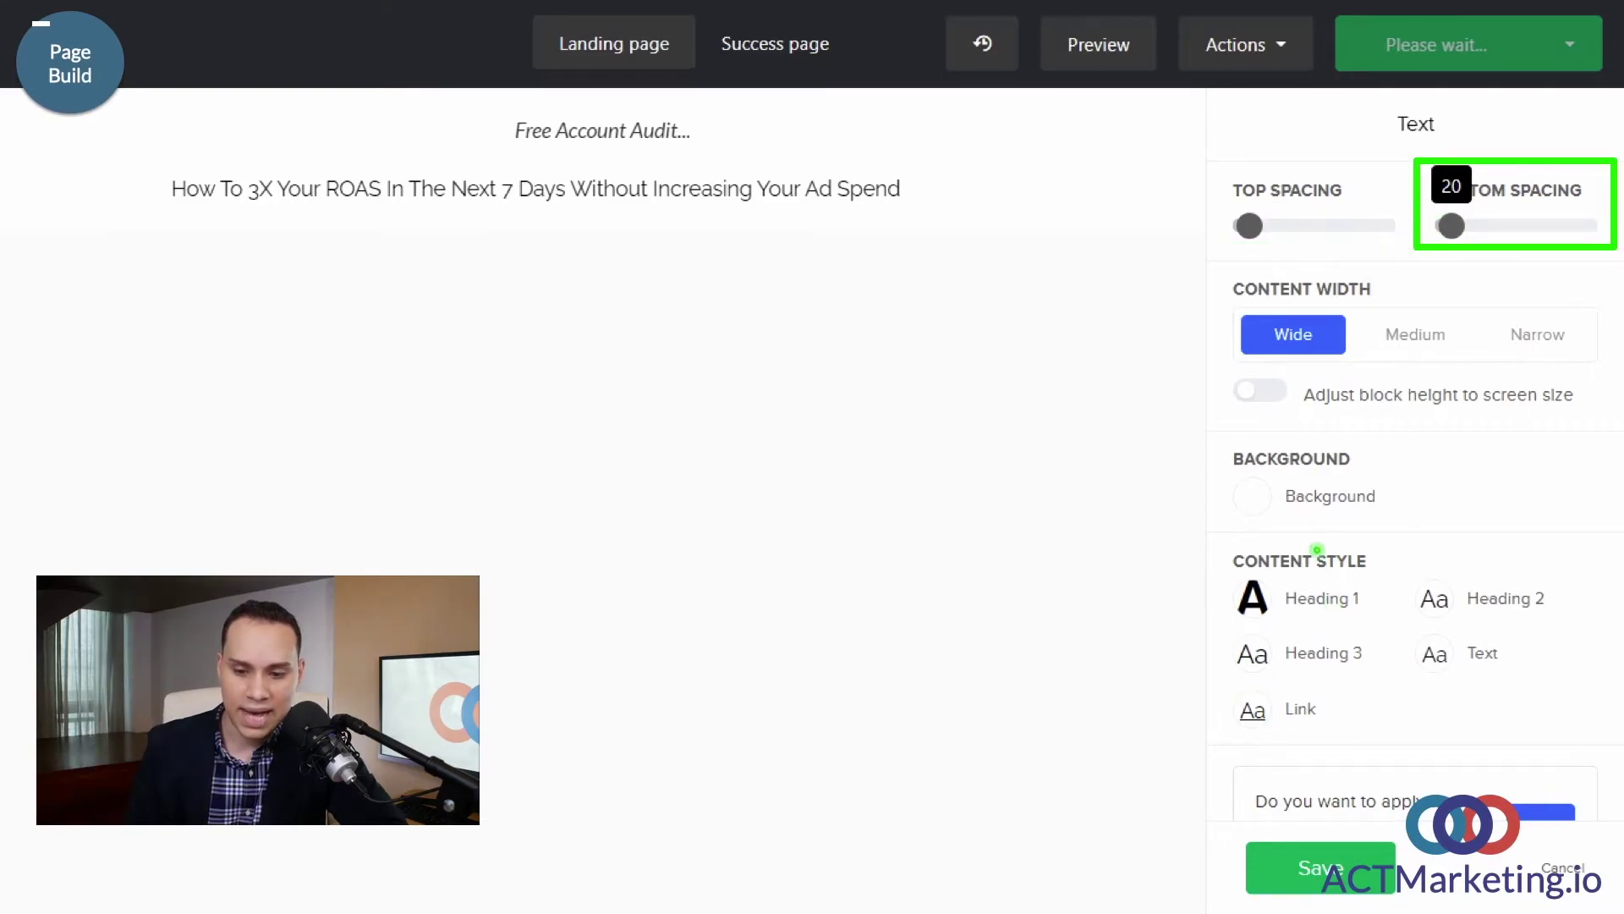
left_click(1303, 604)
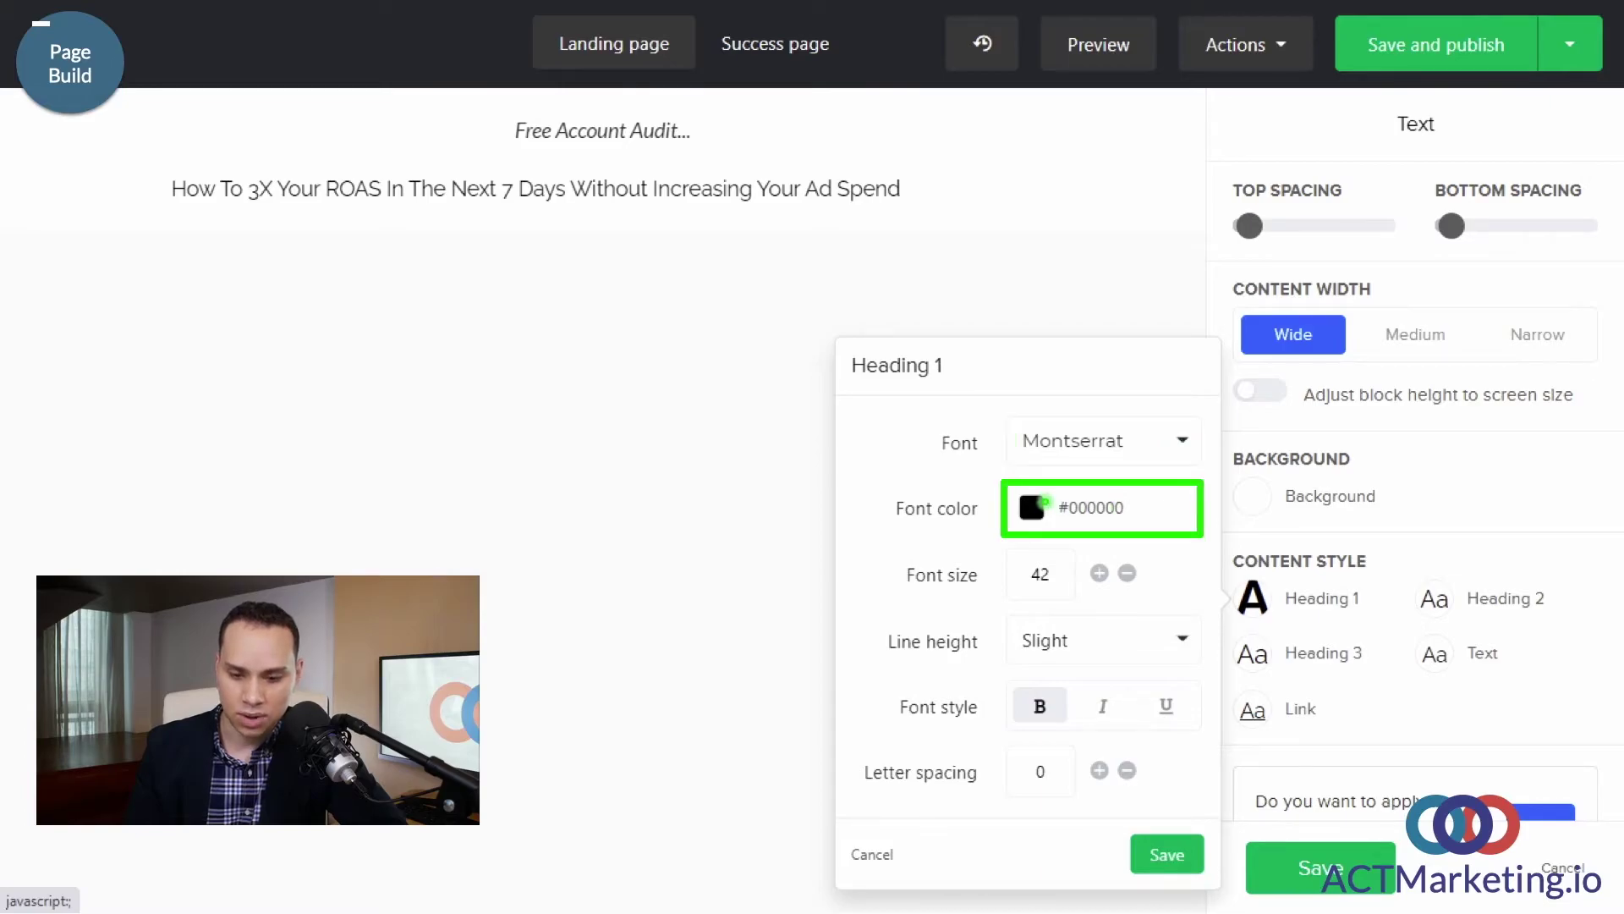
left_click(1046, 502)
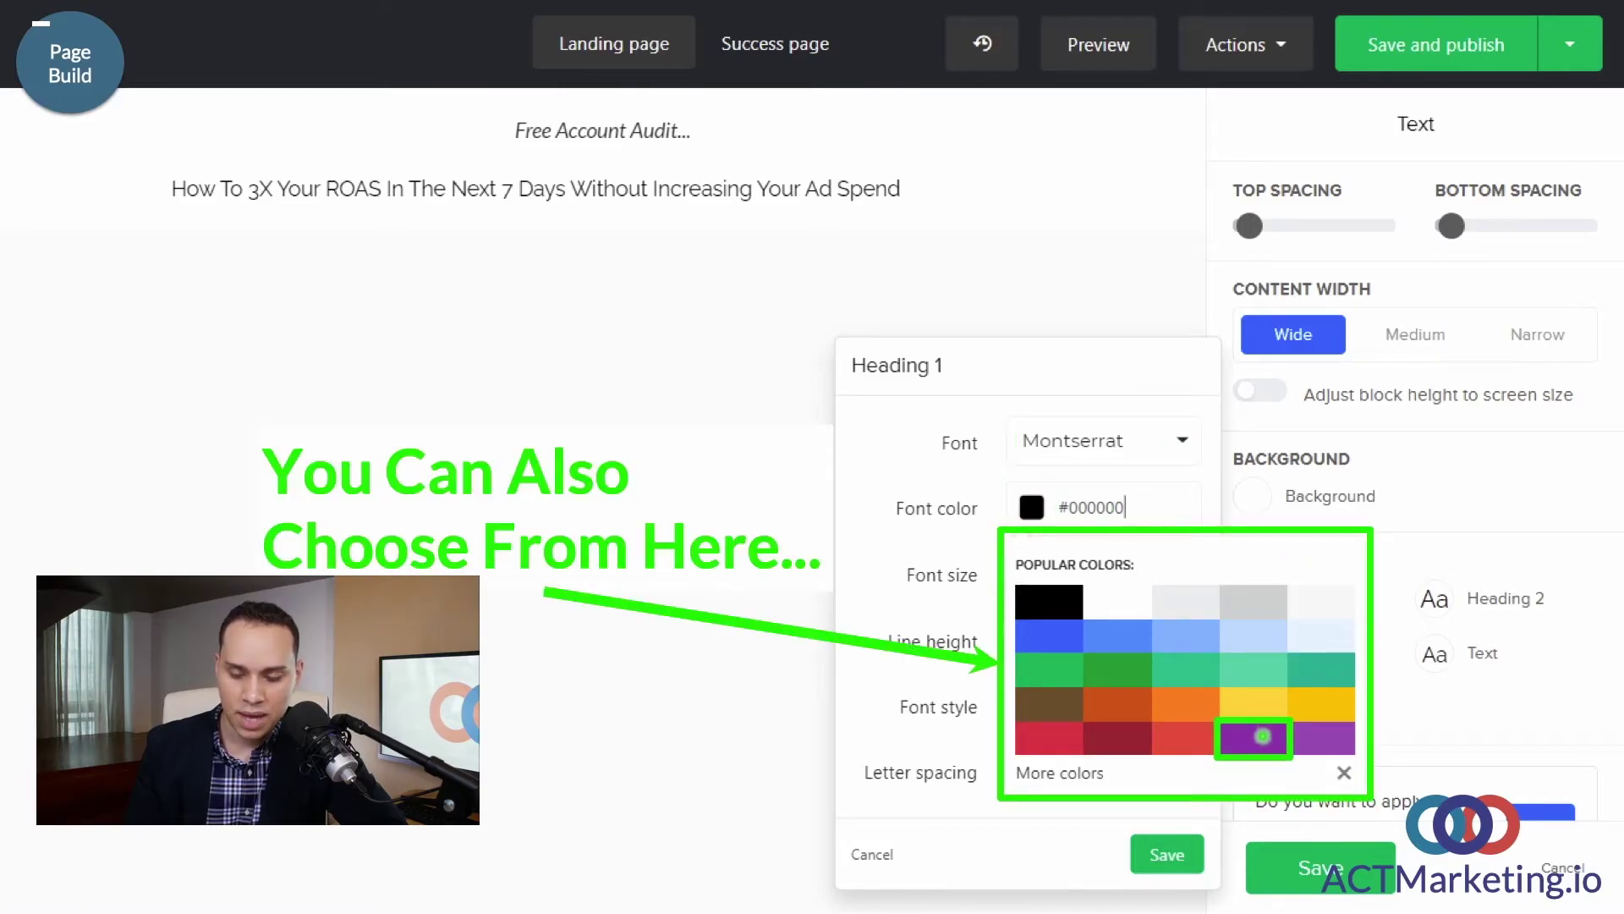
left_click(1262, 736)
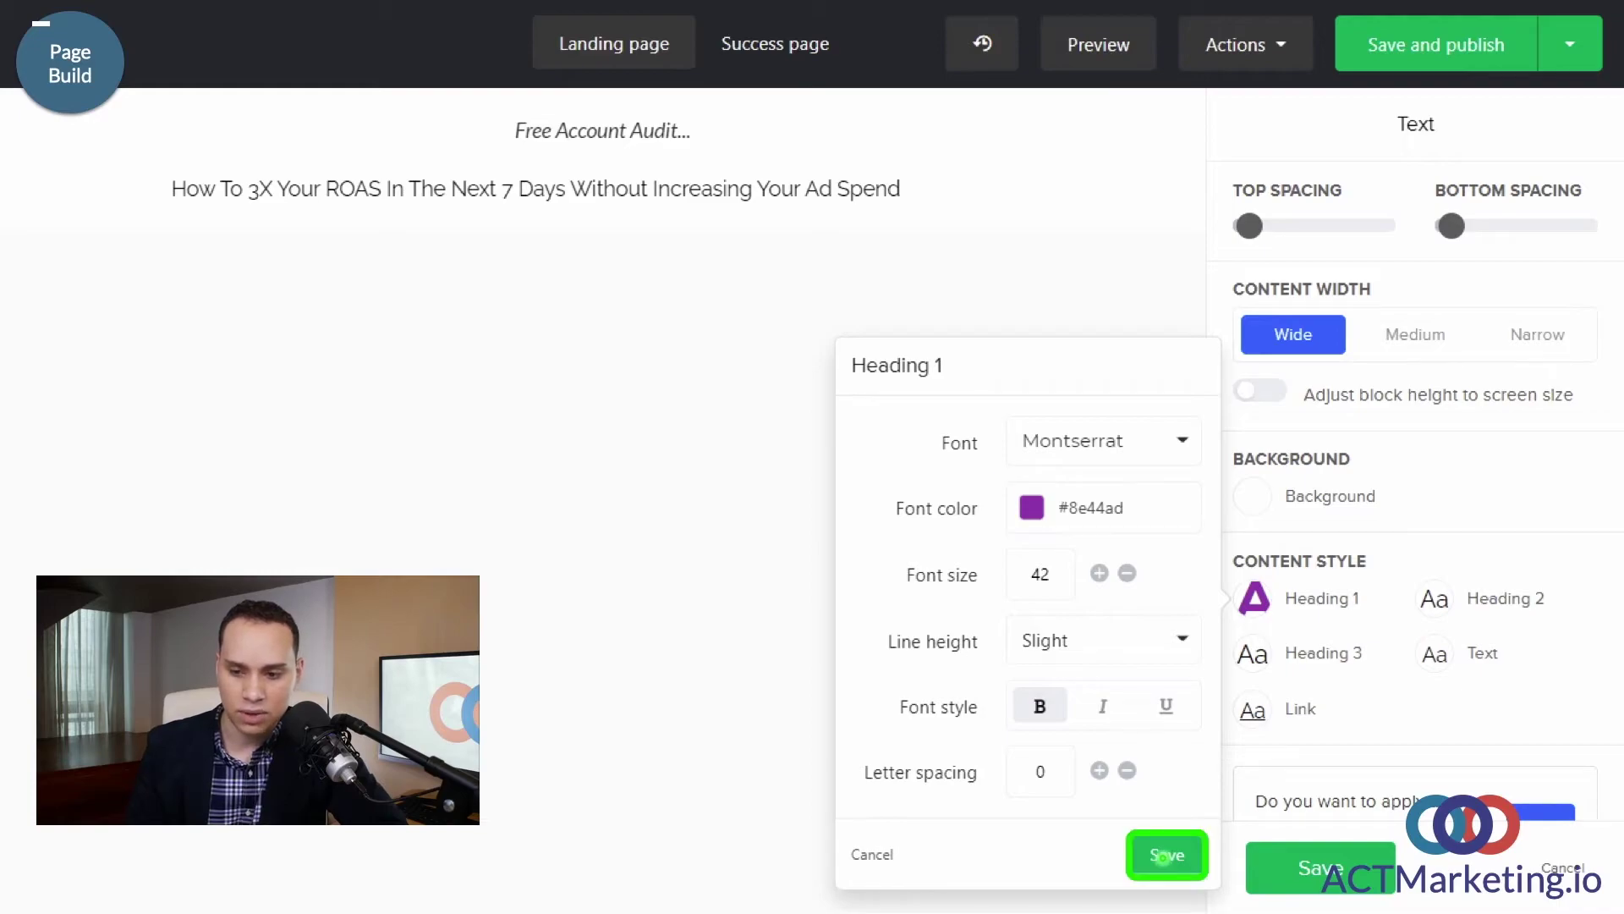
left_click(1173, 843)
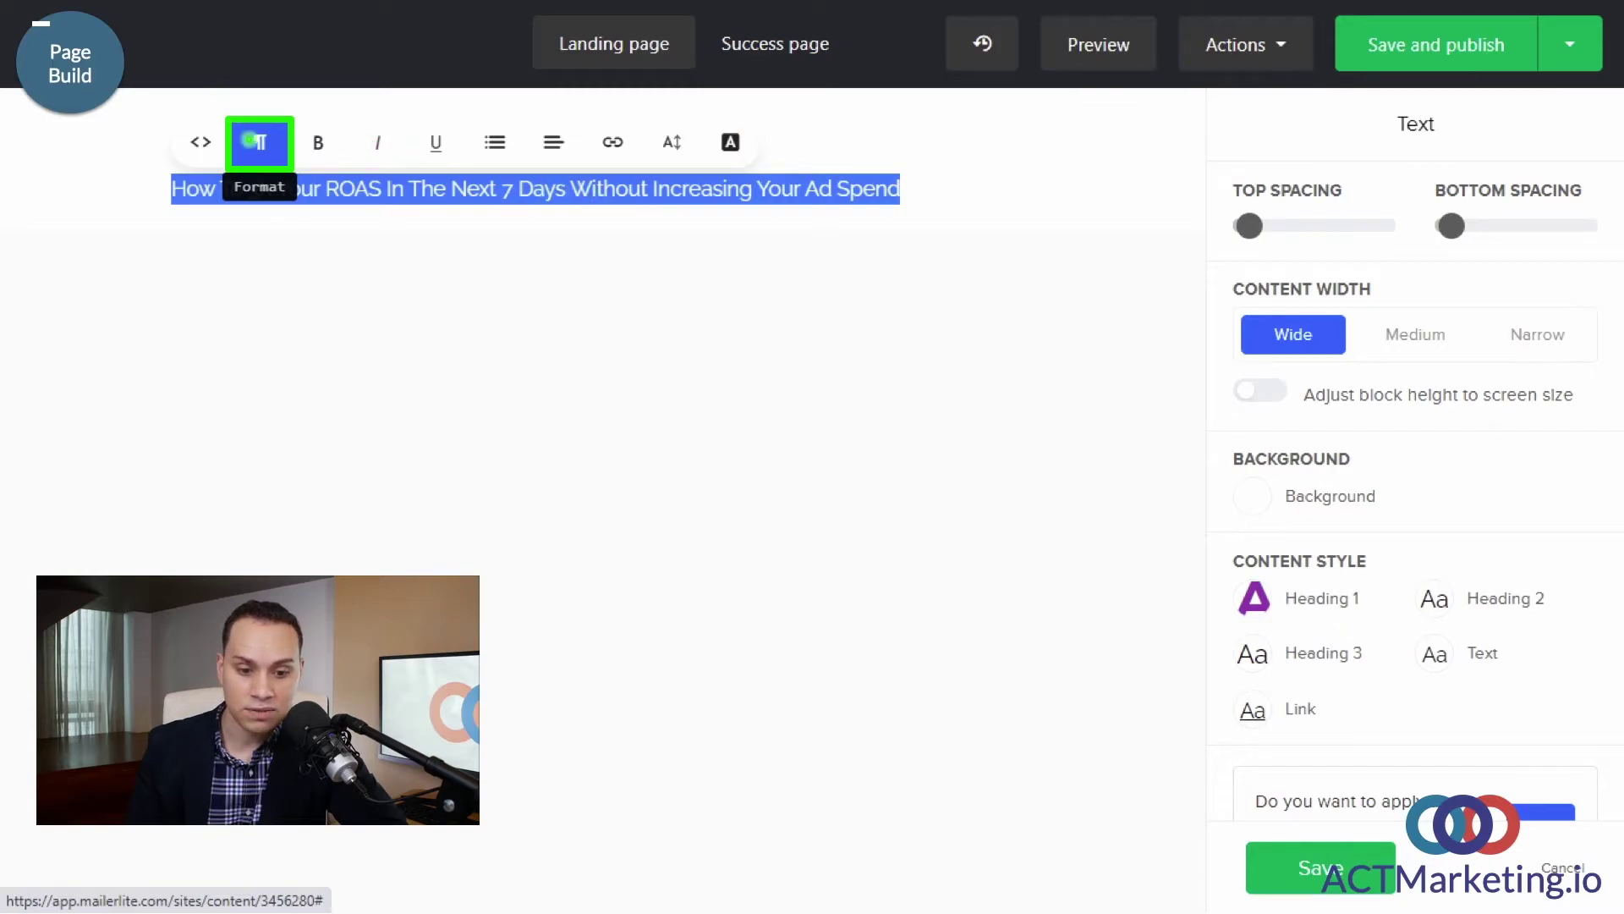
Step: Format the headline as centred Heading 1 text, reduce the Heading 1 font size, and save the block
left_click(254, 142)
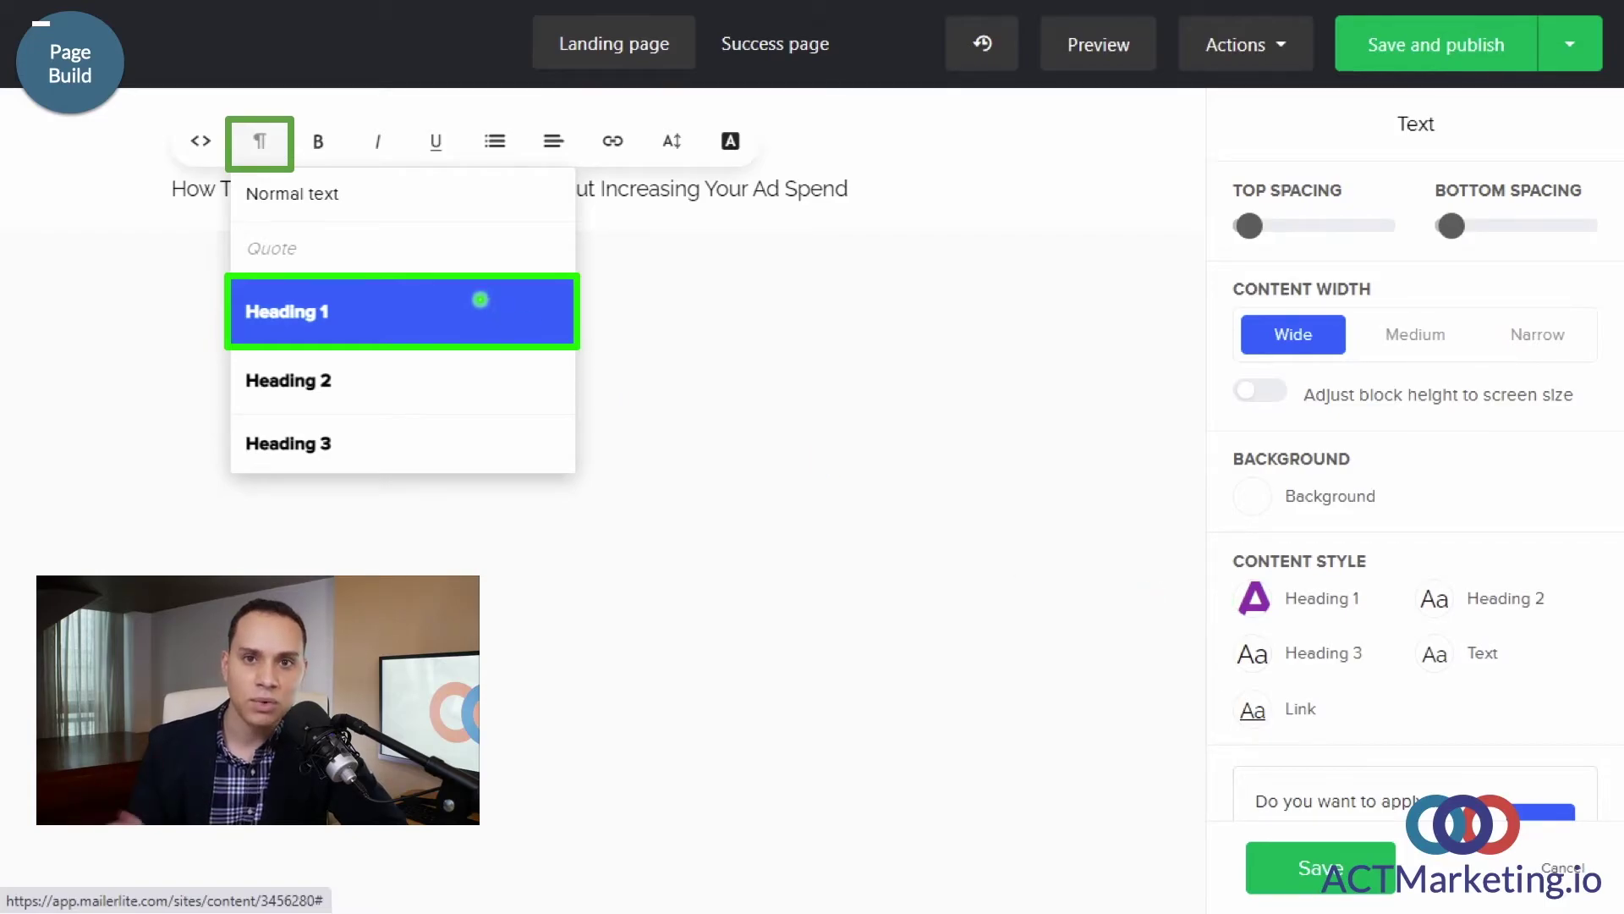
left_click(479, 308)
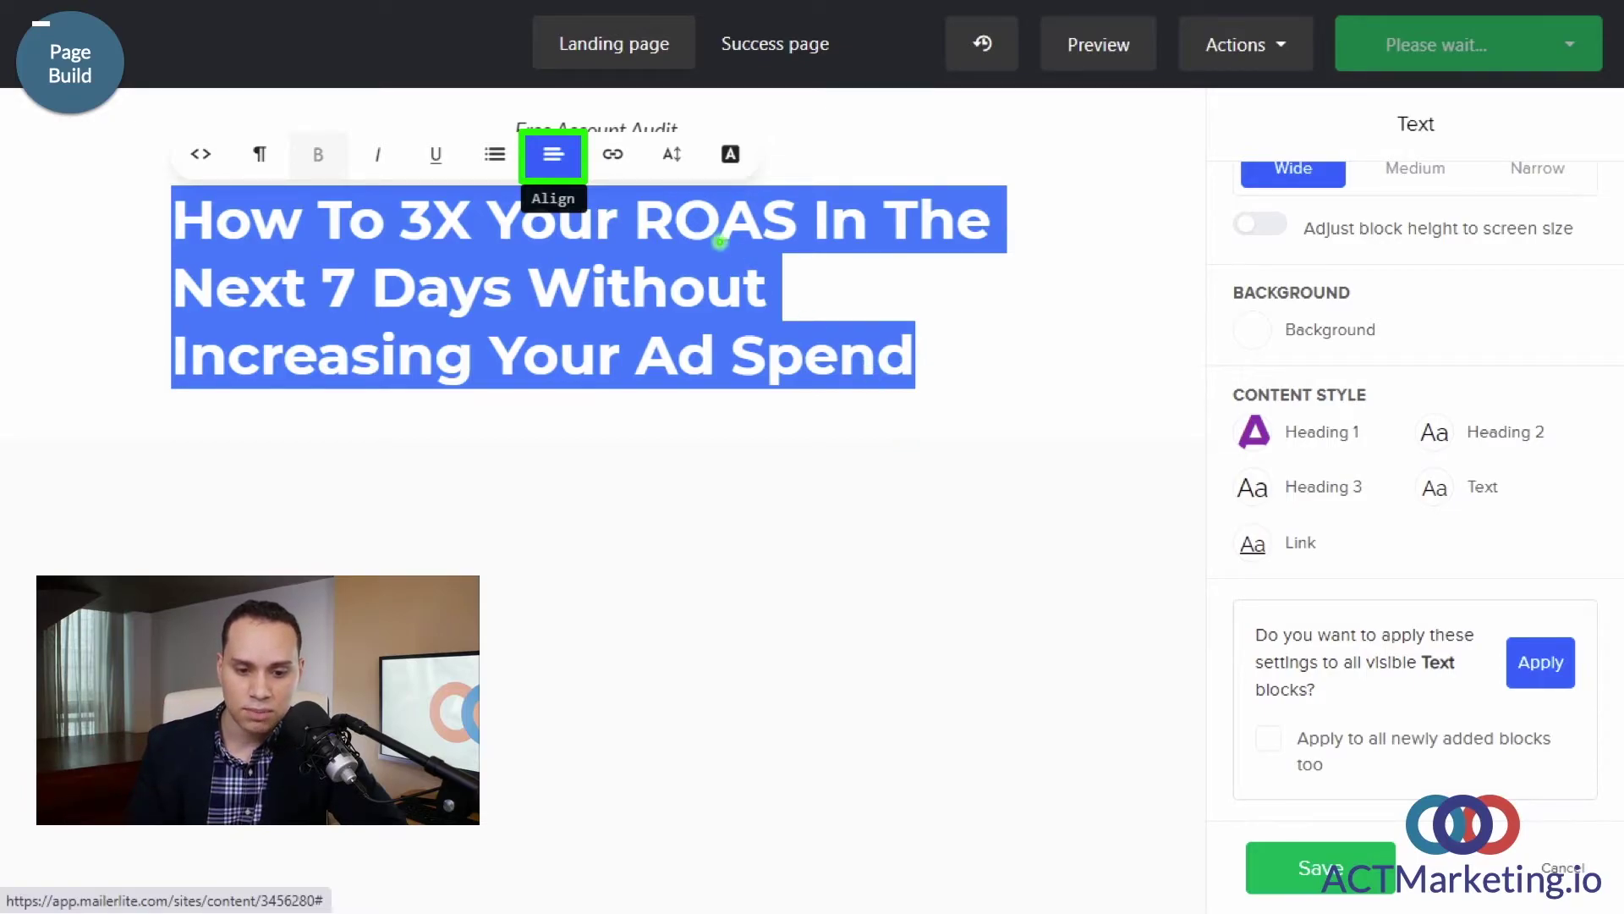
left_click(567, 157)
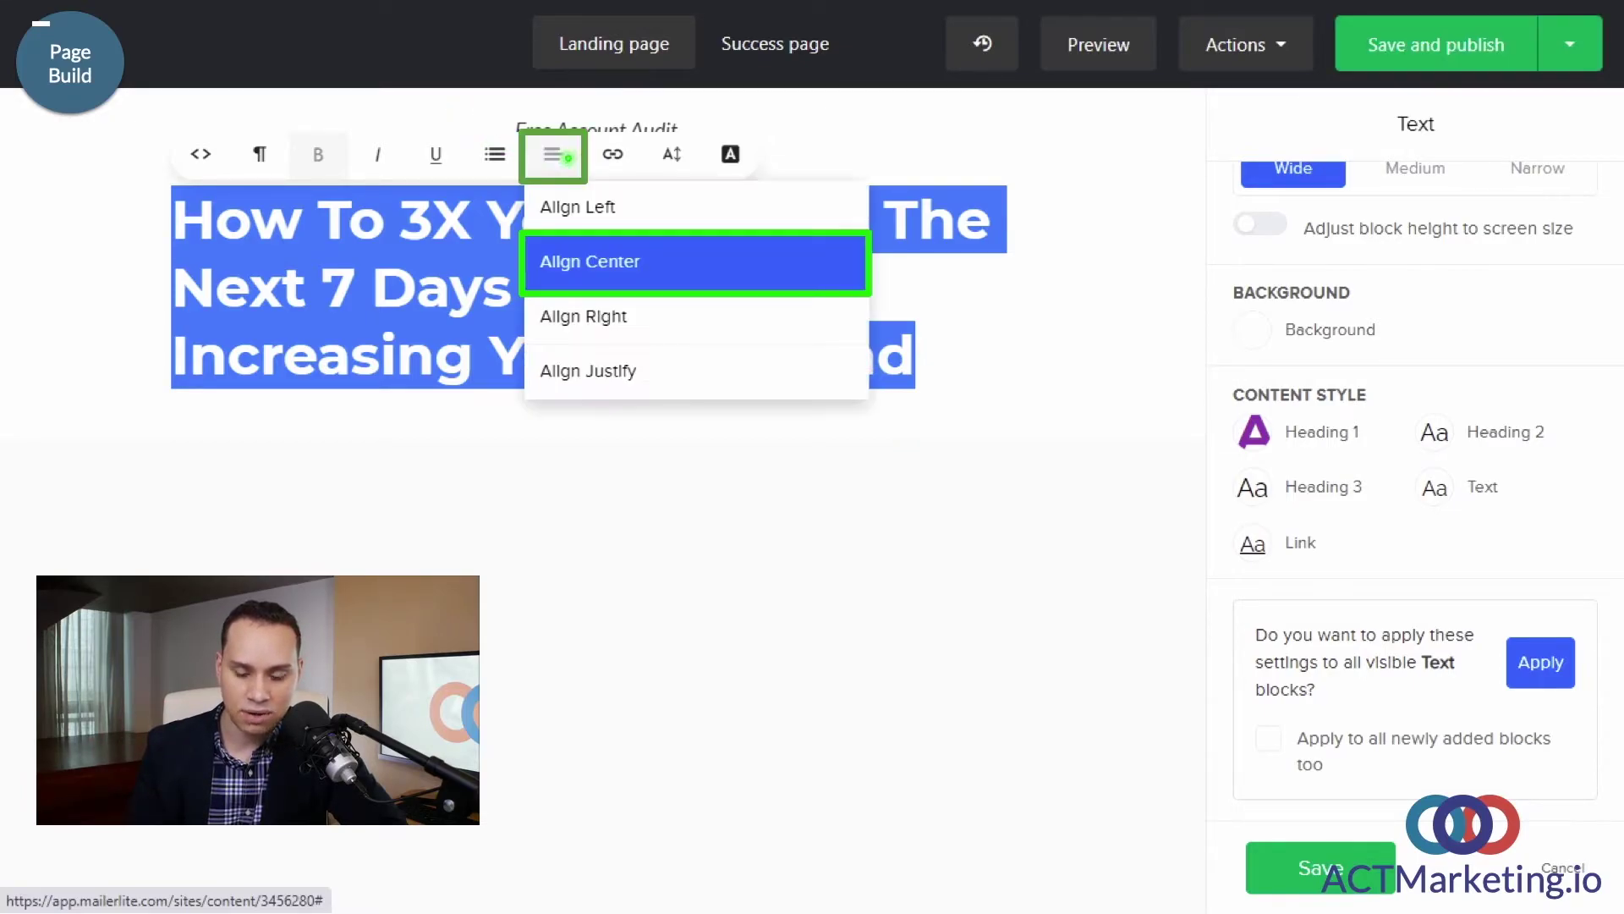
left_click(657, 263)
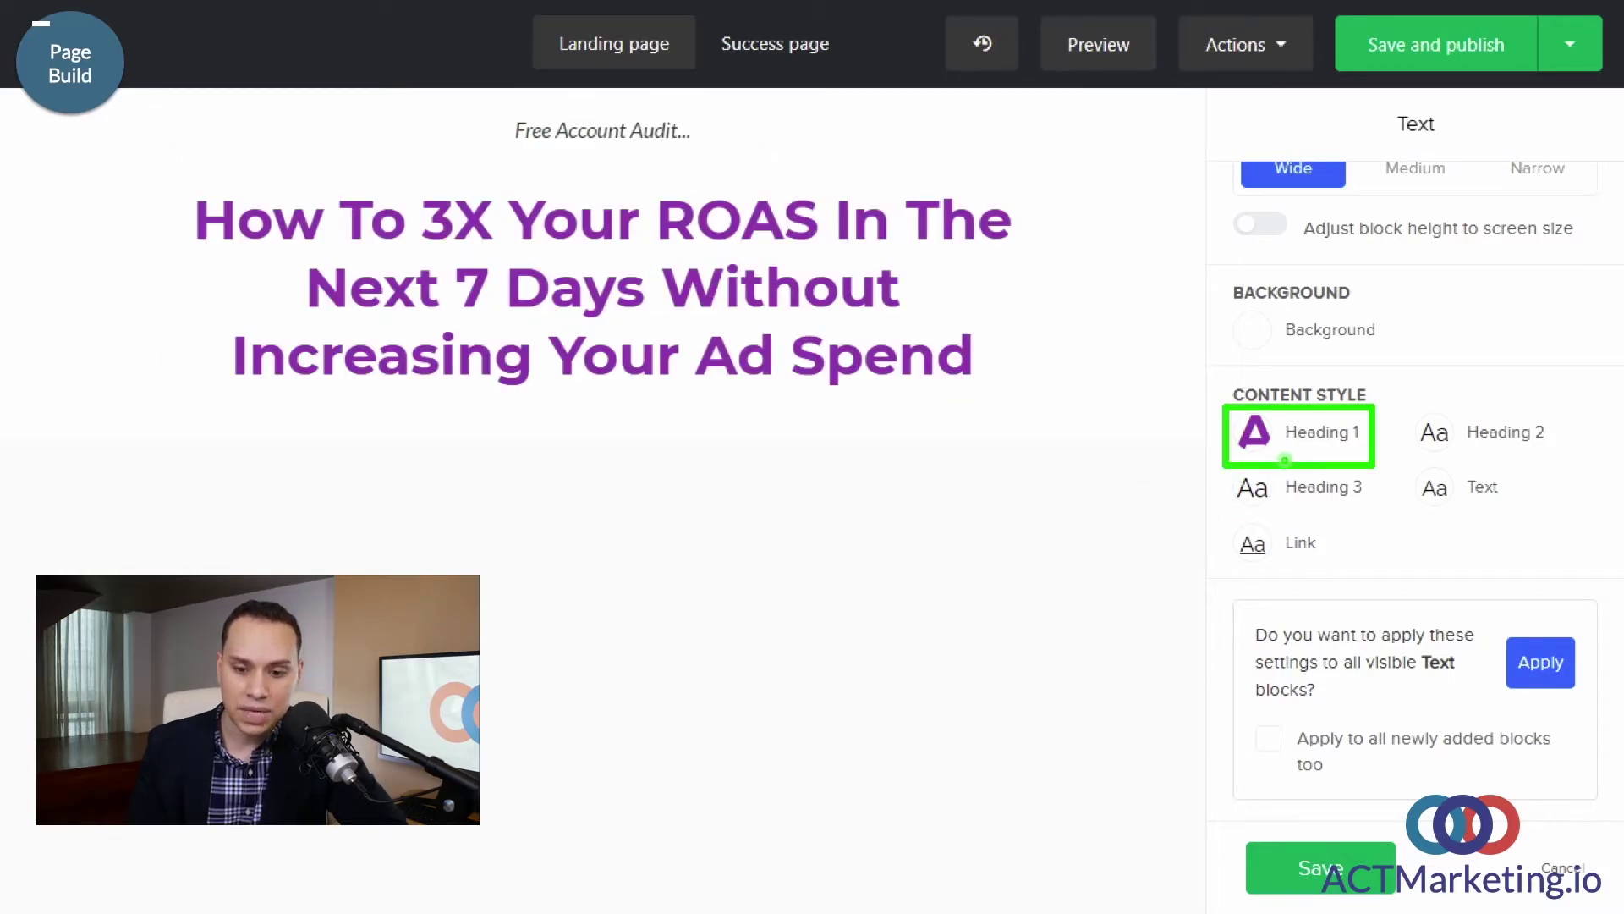
left_click(1285, 460)
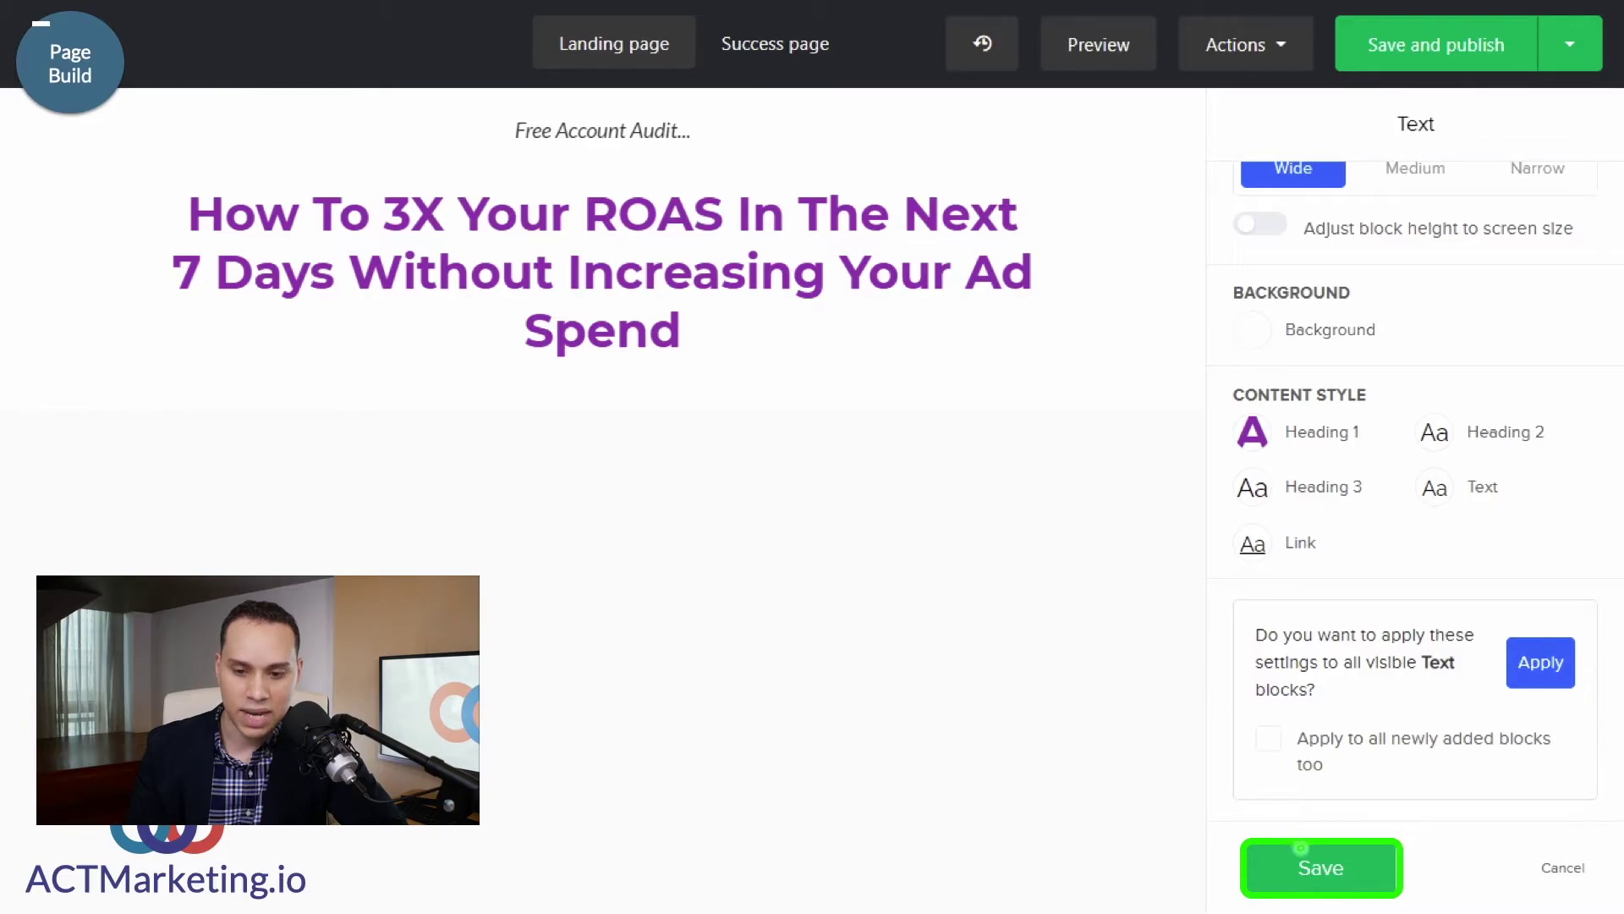
left_click(1302, 849)
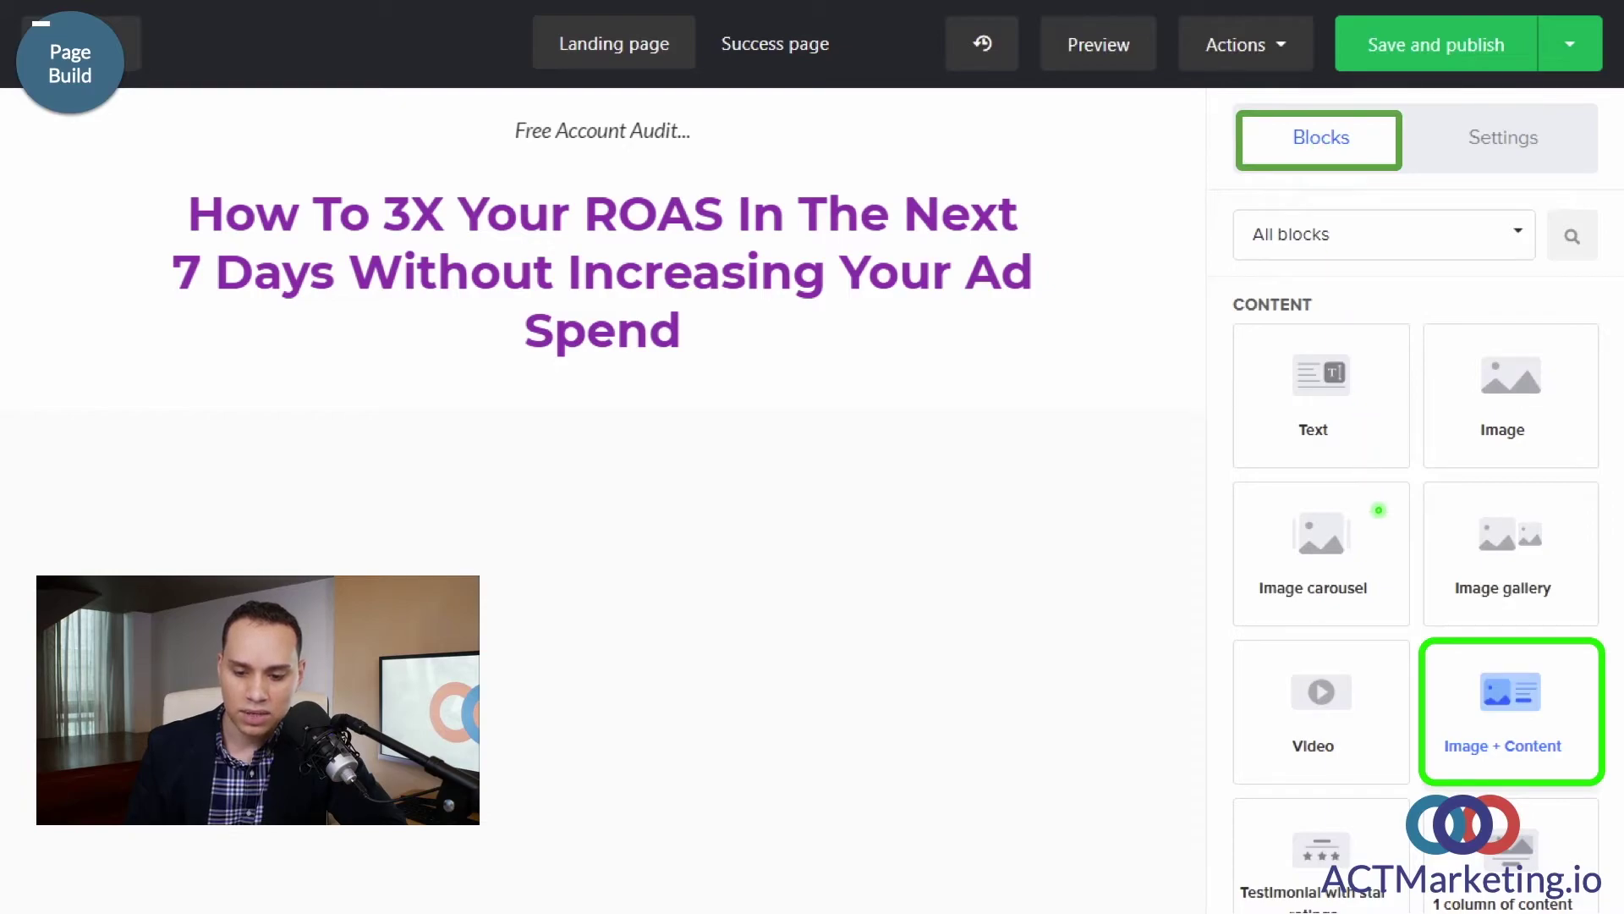
Step: Add an Image + Content block below the headline and exclude its buttons
left_click(1512, 733)
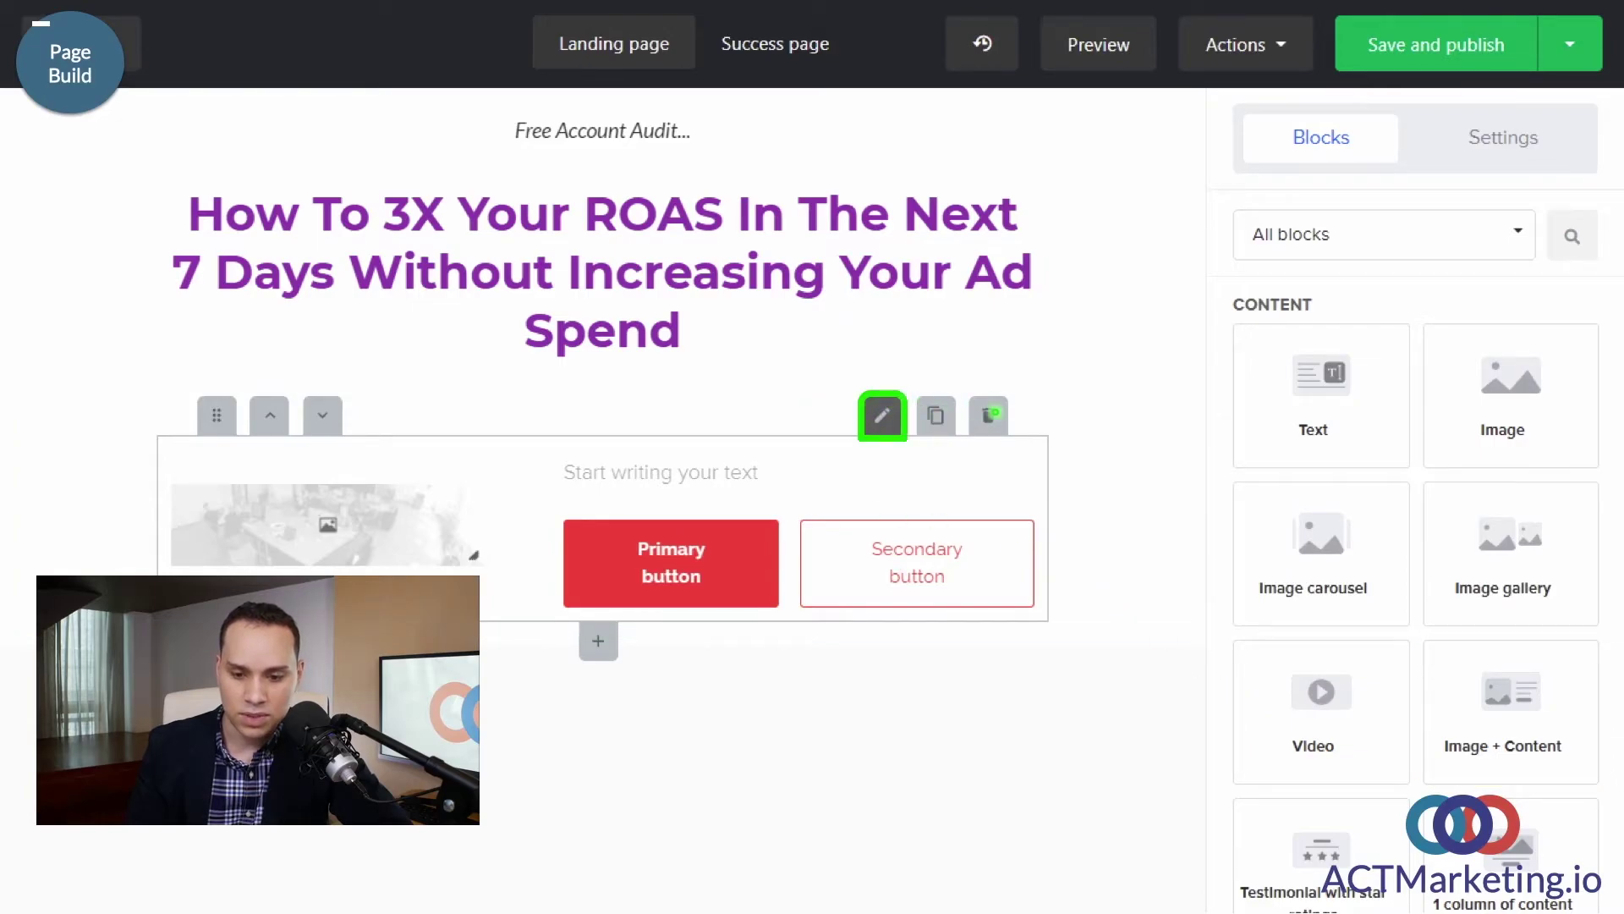
left_click(883, 415)
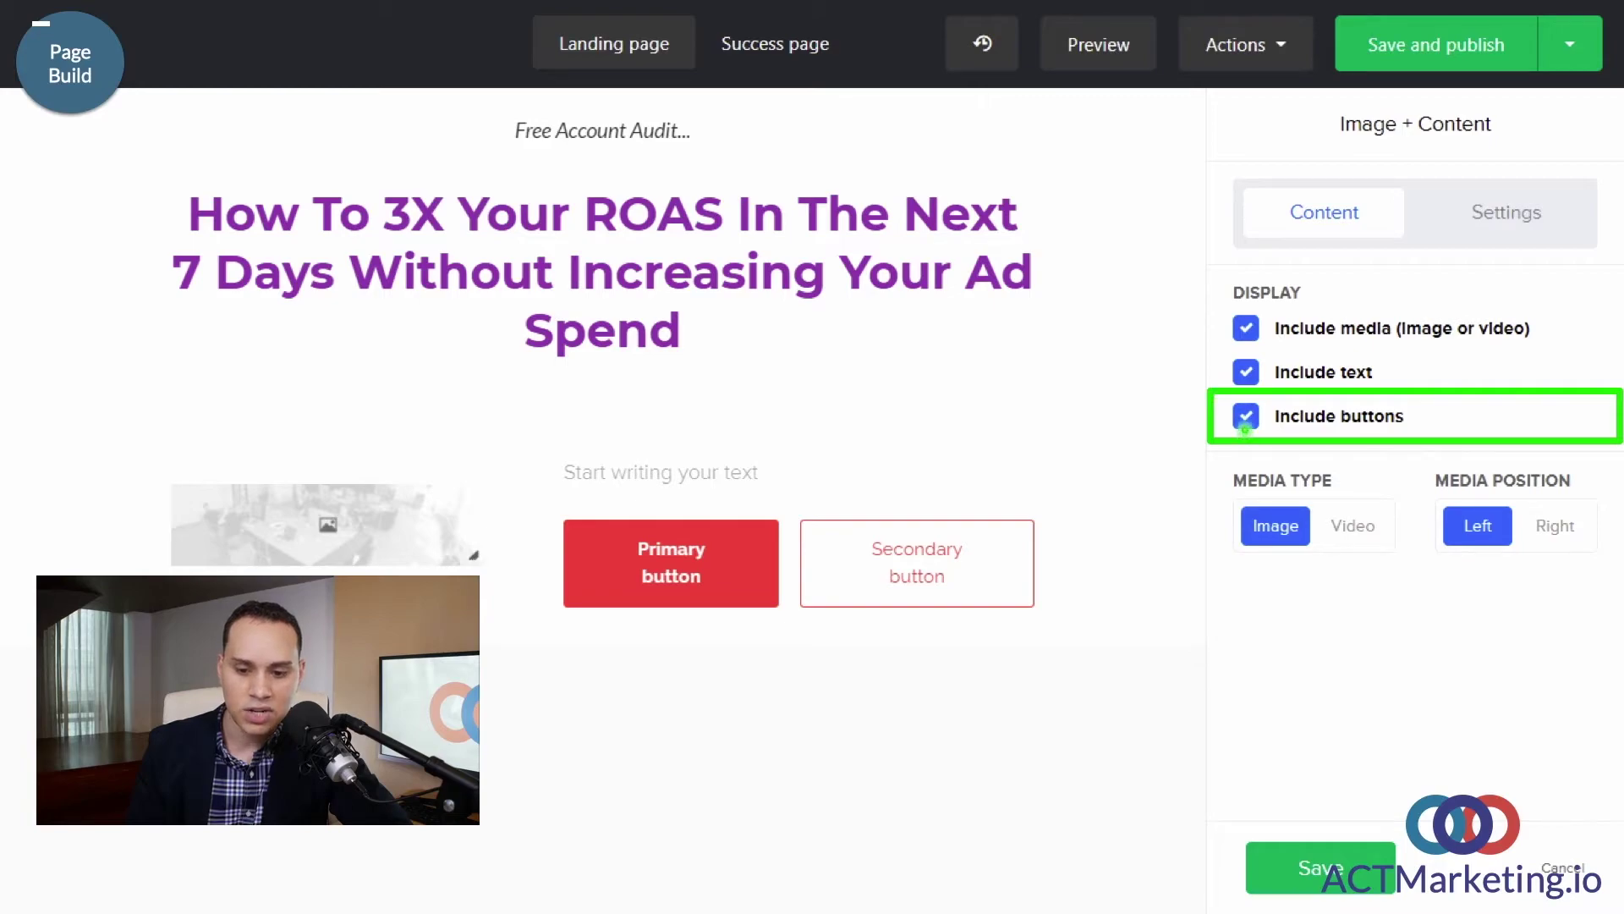
left_click(1245, 423)
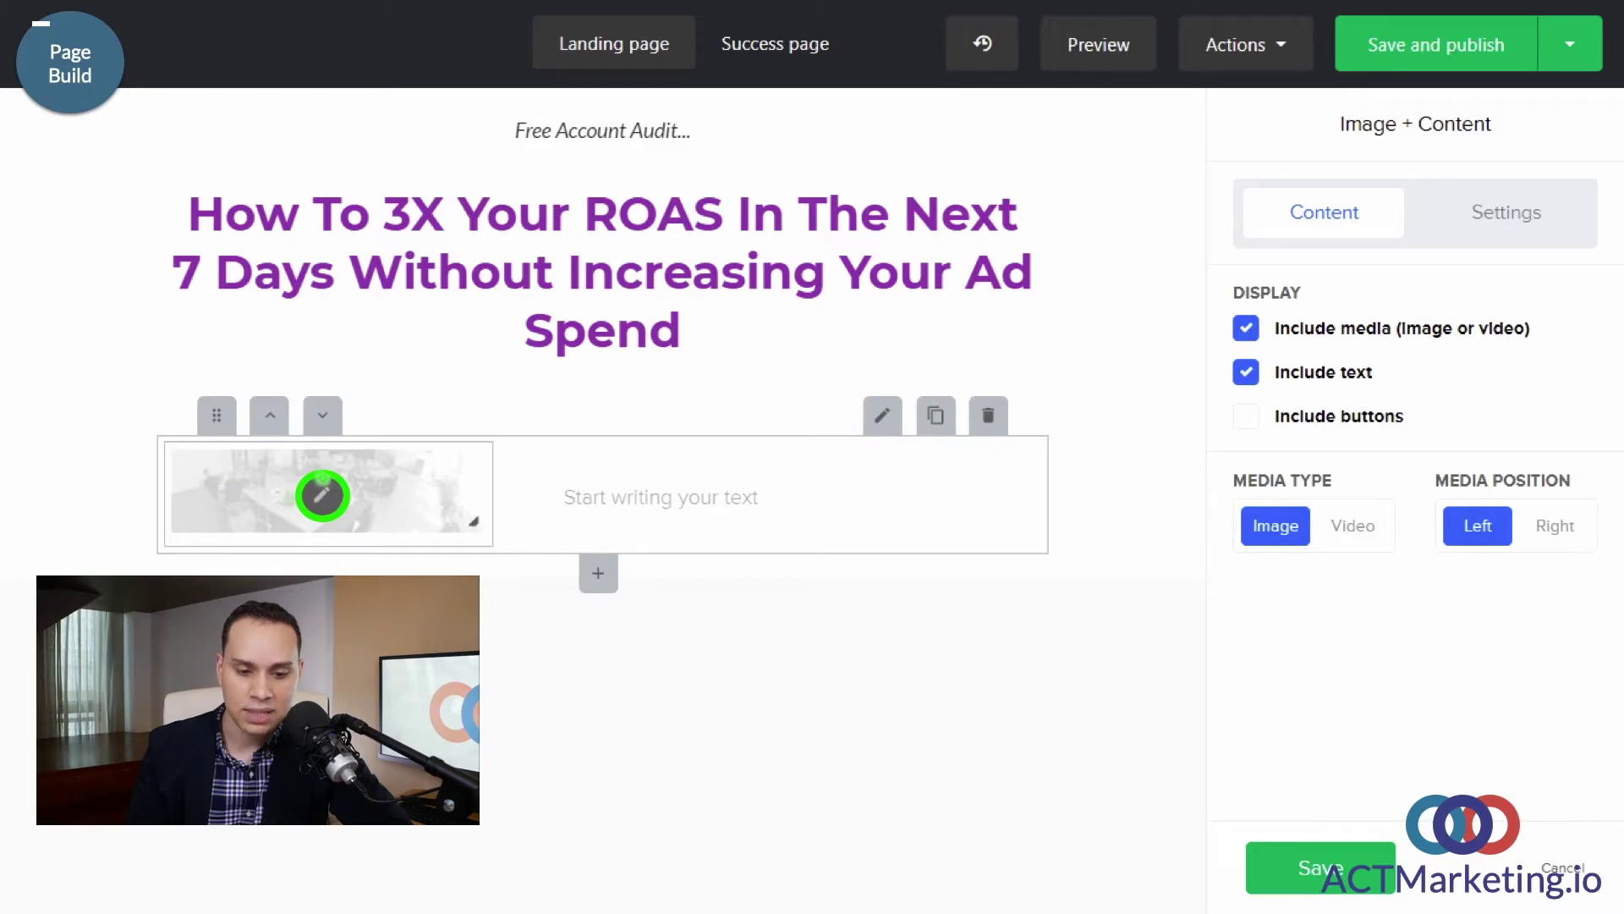
Step: Fill the block's image placeholder with the stored "TUBE2_2.3 - FEA Audit" laptop image, centre-aligned, and save it
left_click(321, 495)
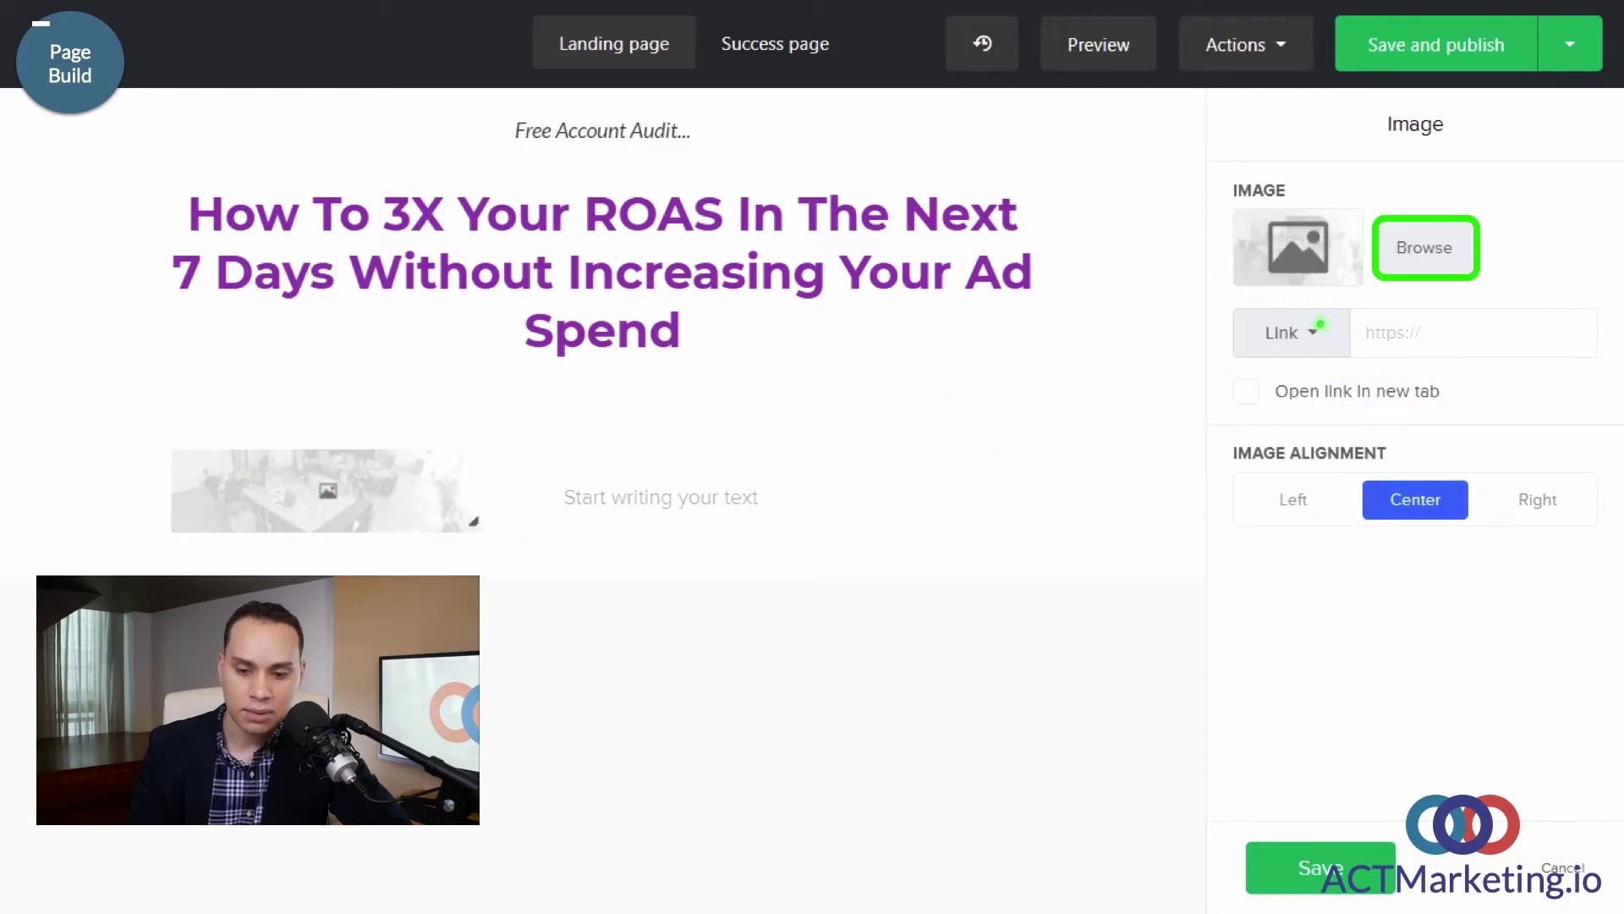
left_click(1426, 247)
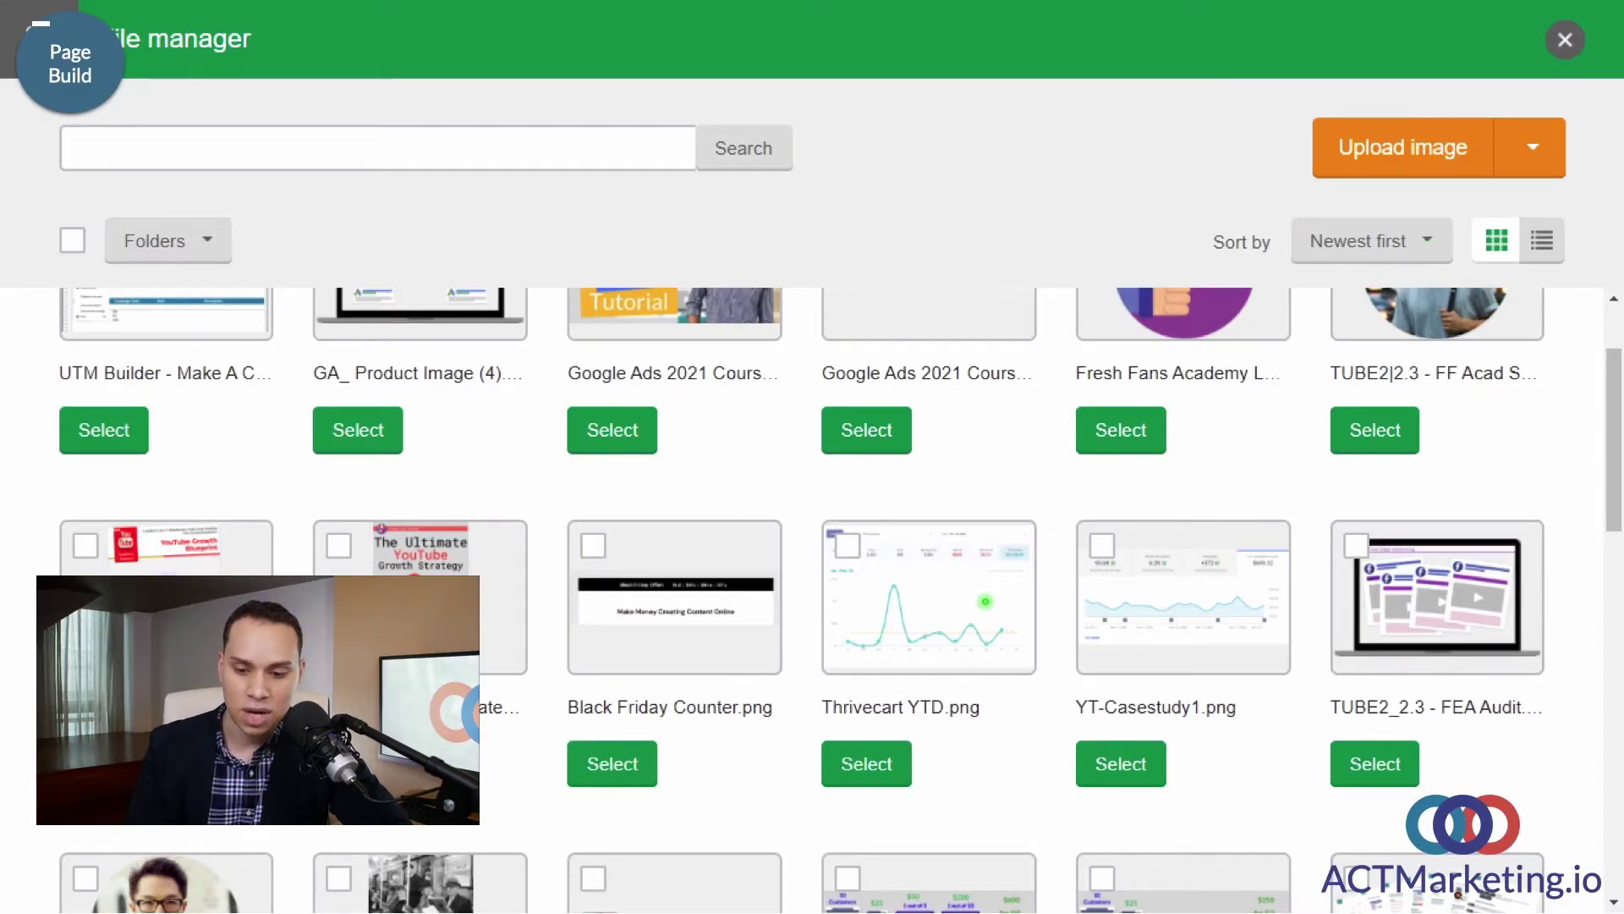
left_click(1395, 528)
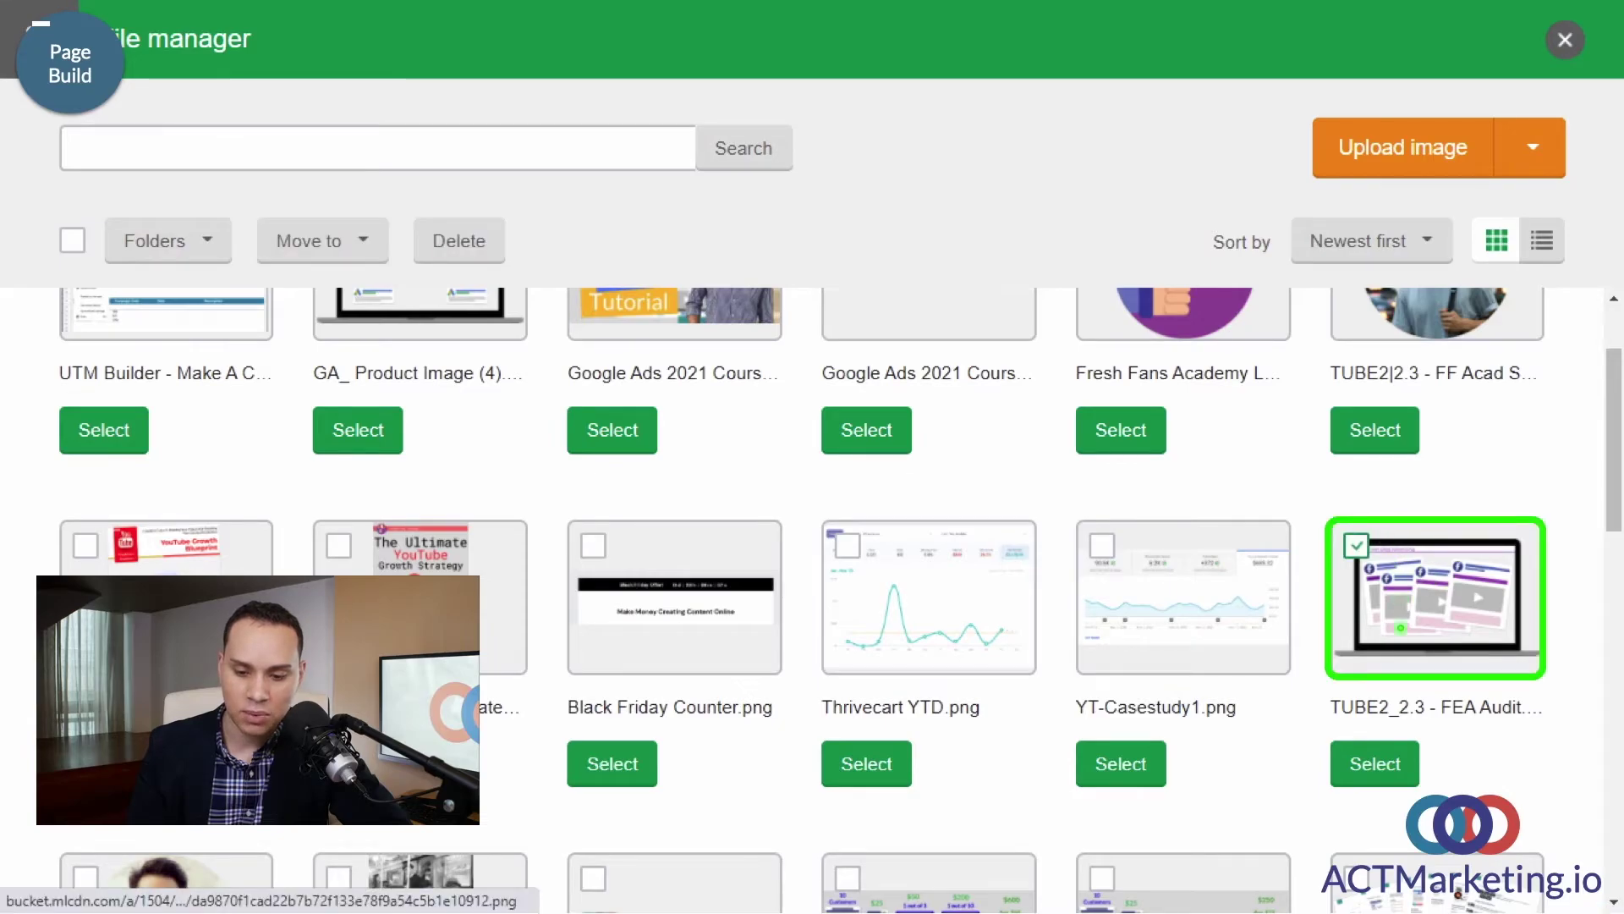
left_click(1369, 746)
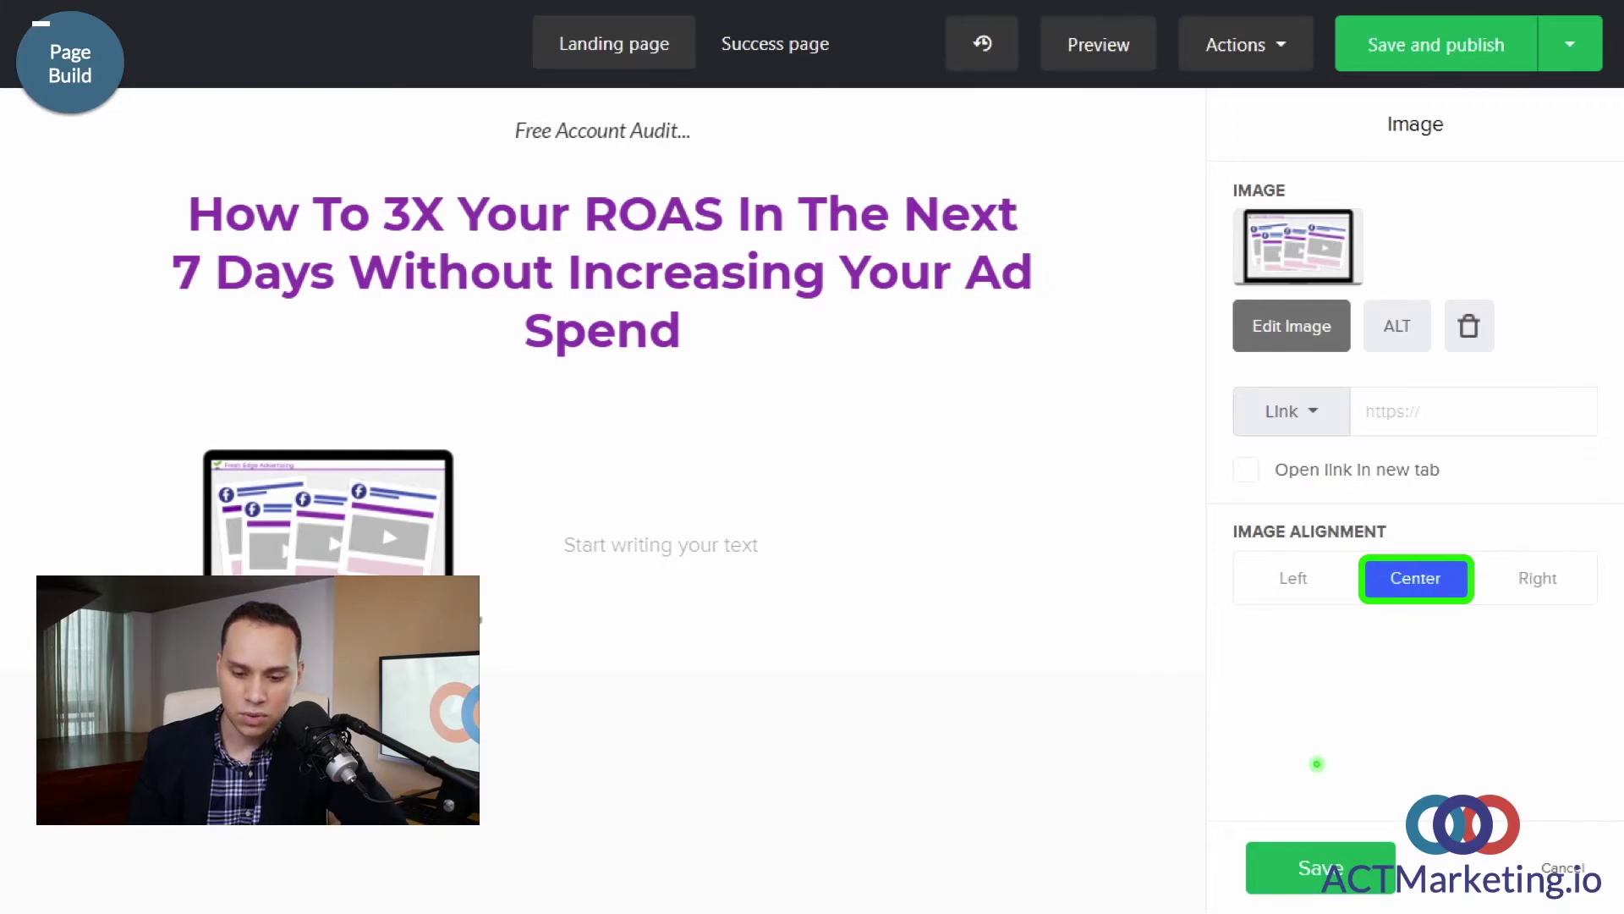
left_click(1329, 880)
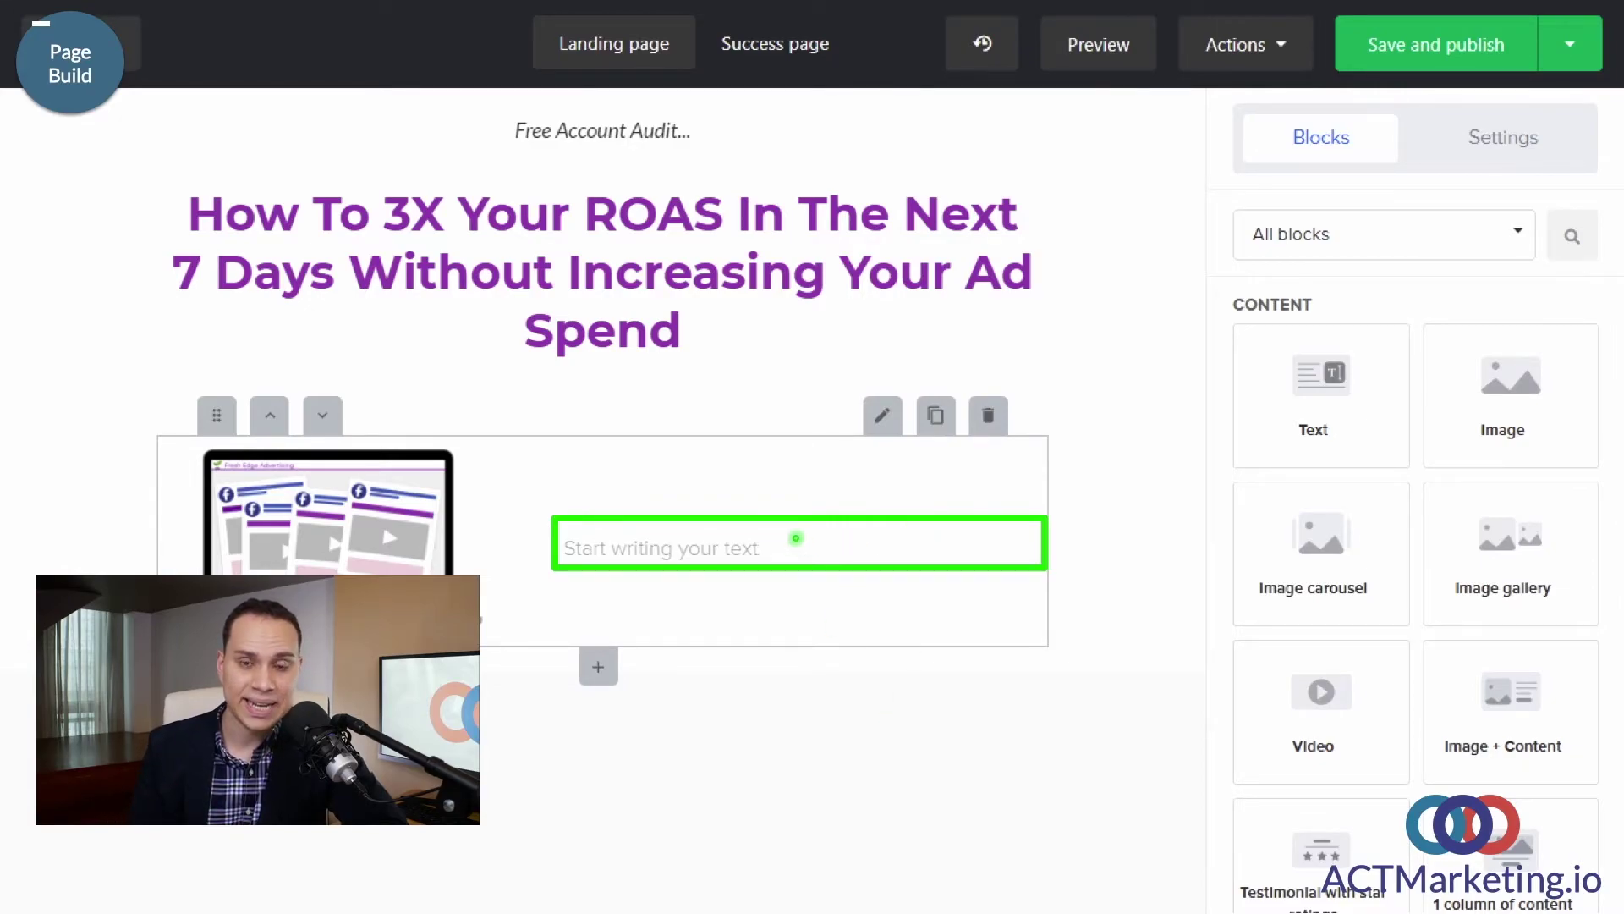
Step: Write "You're Going To Get..." beside the image and set that block's Heading 1 style to Lato, size 36
type("You're Going To Get...")
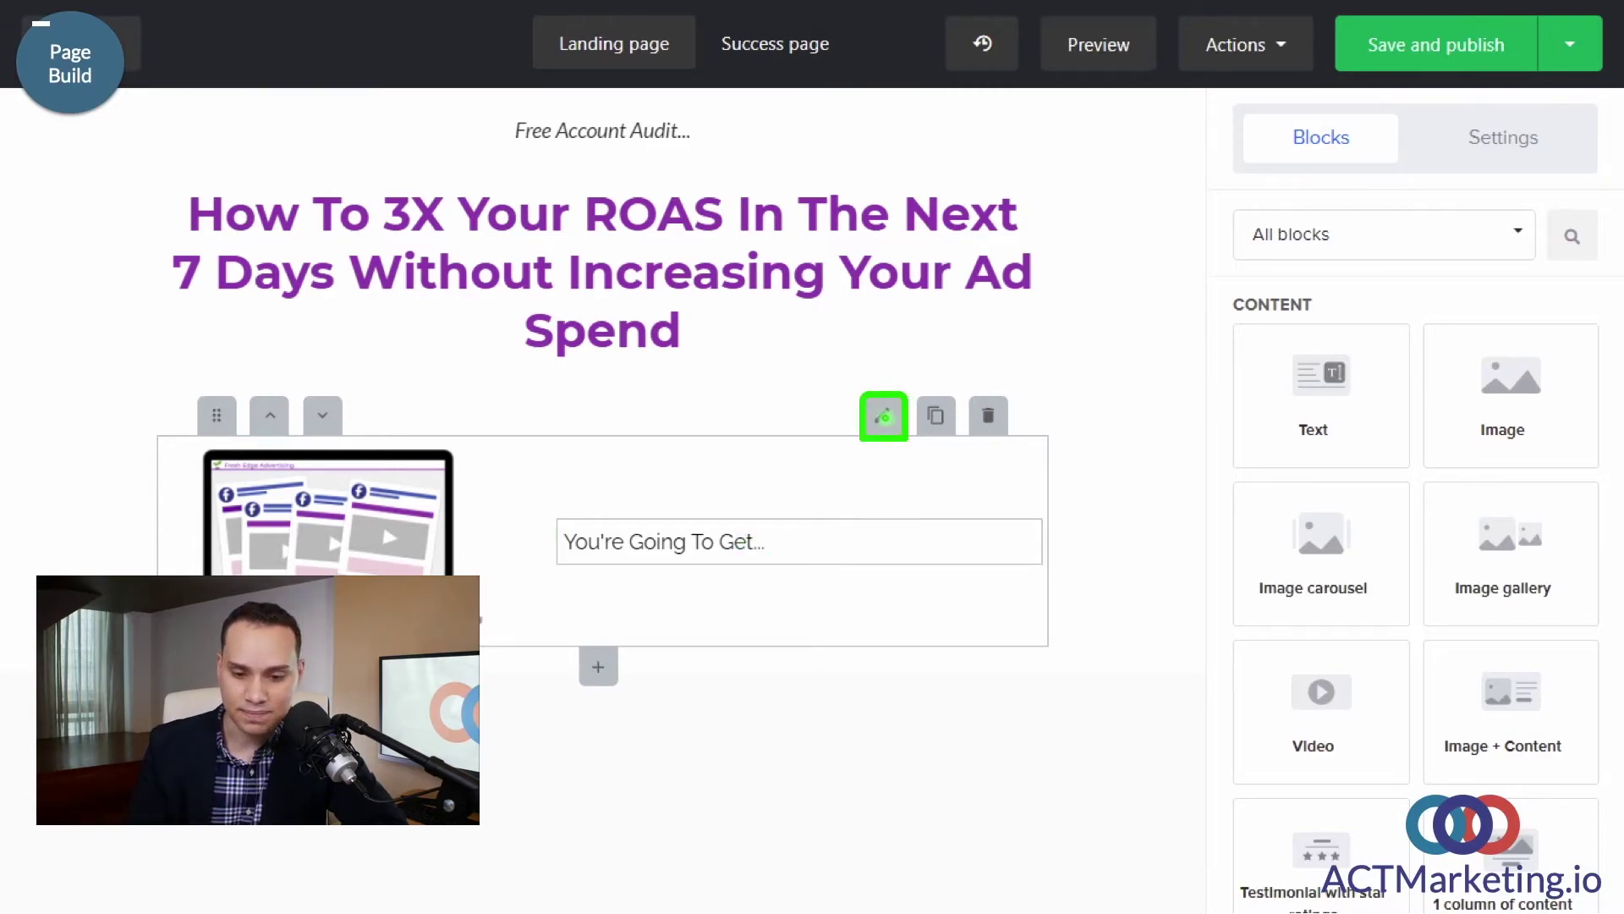
left_click(883, 416)
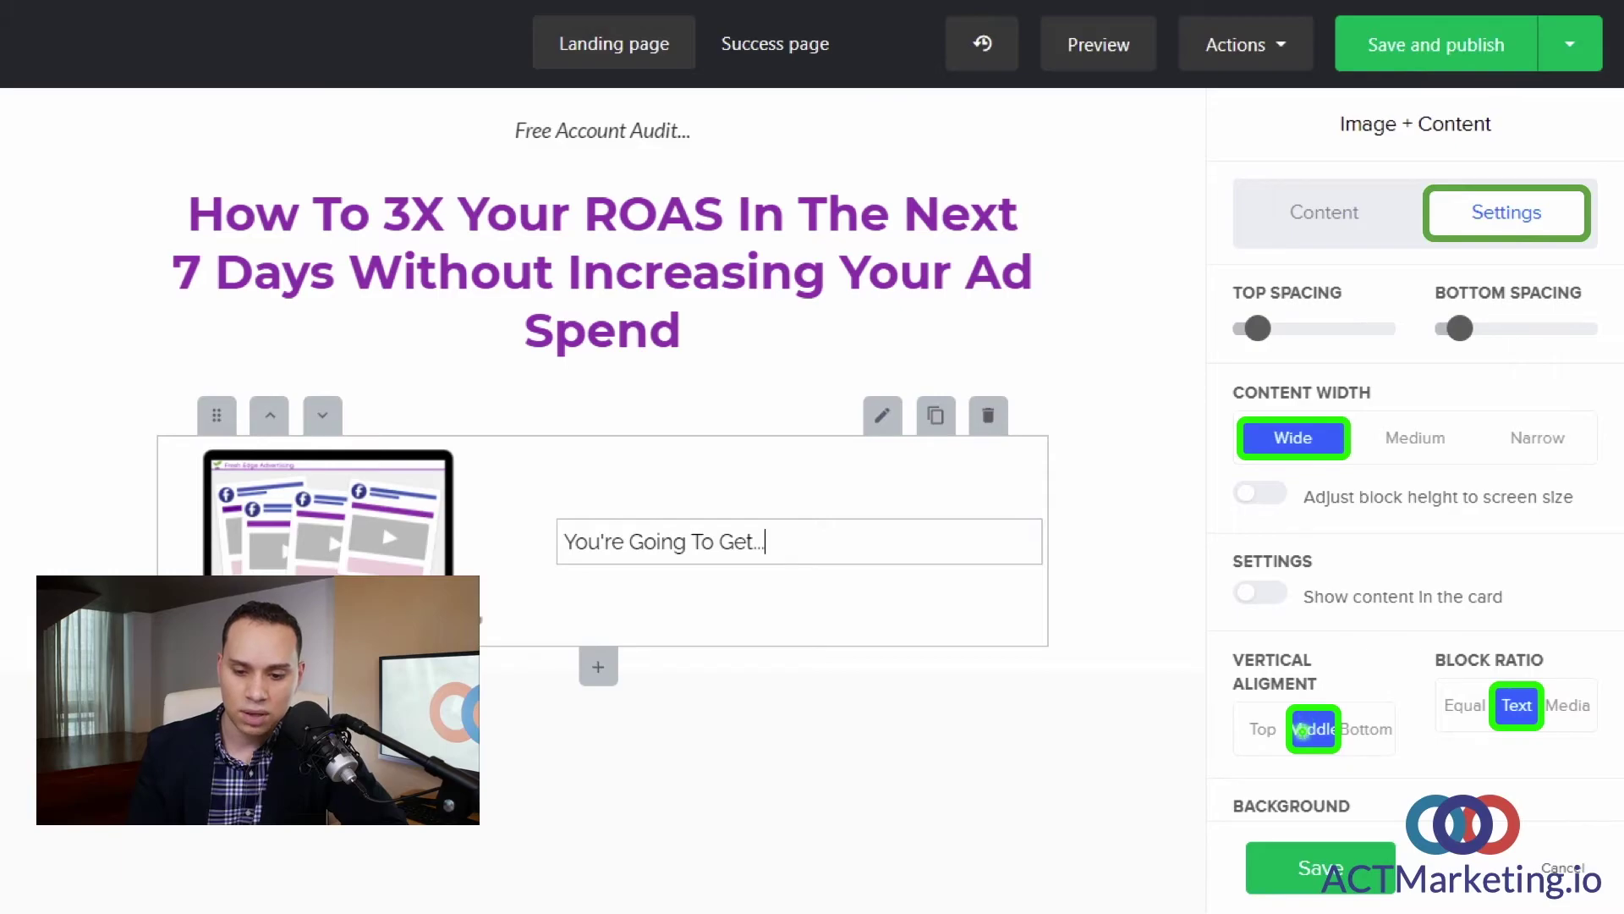
scroll(1305, 723, "down", 5)
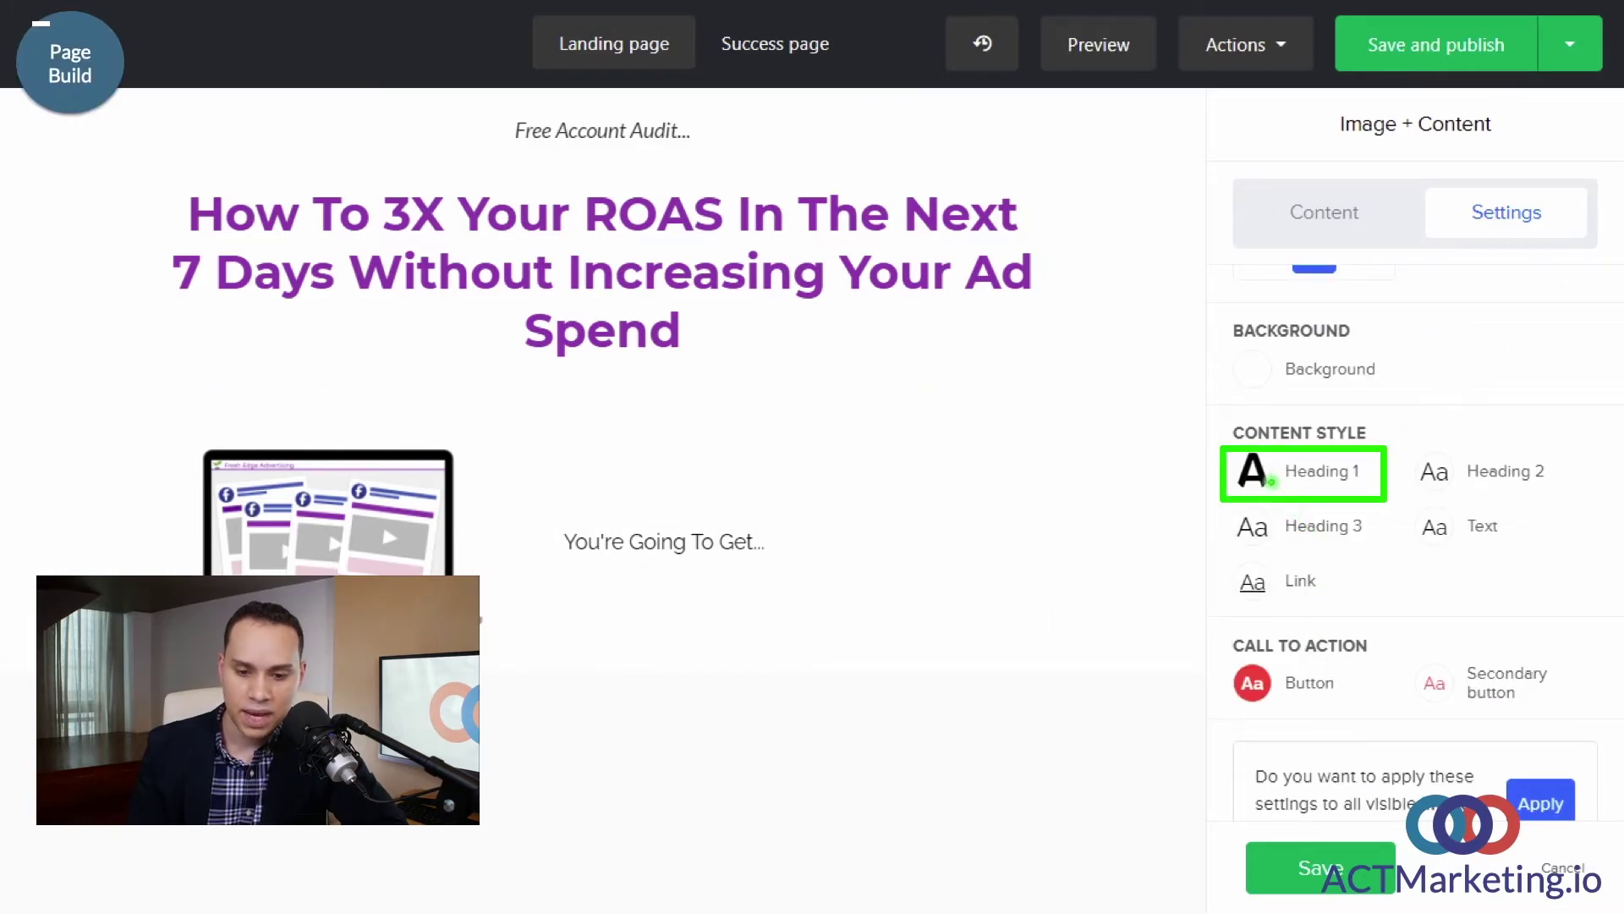
left_click(1271, 481)
left_click(1302, 482)
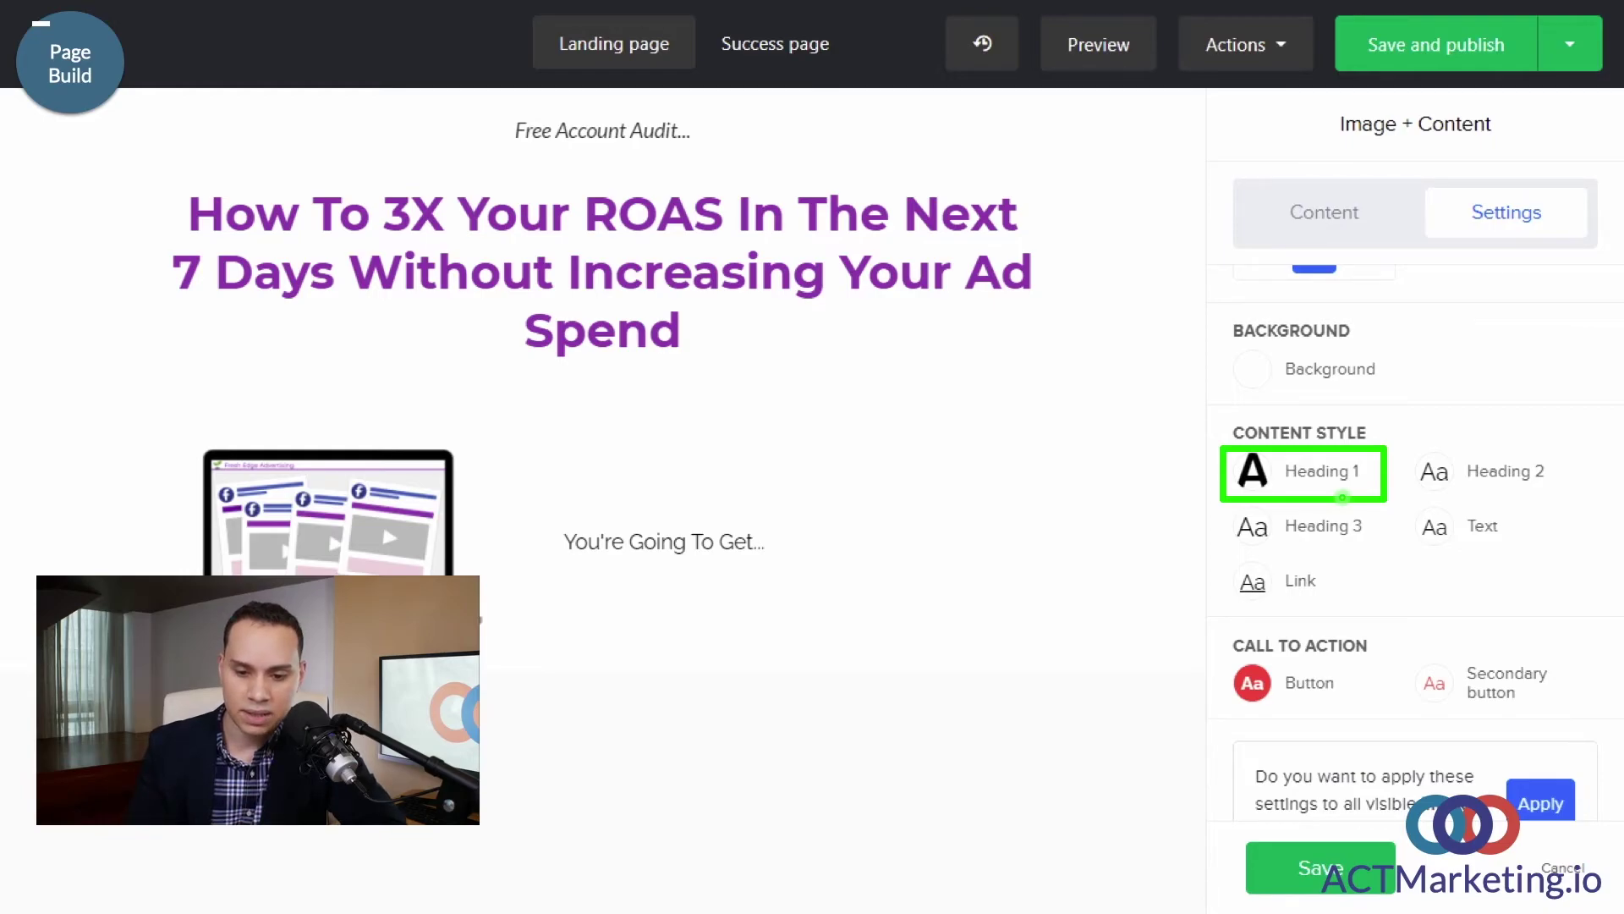
left_click(1303, 467)
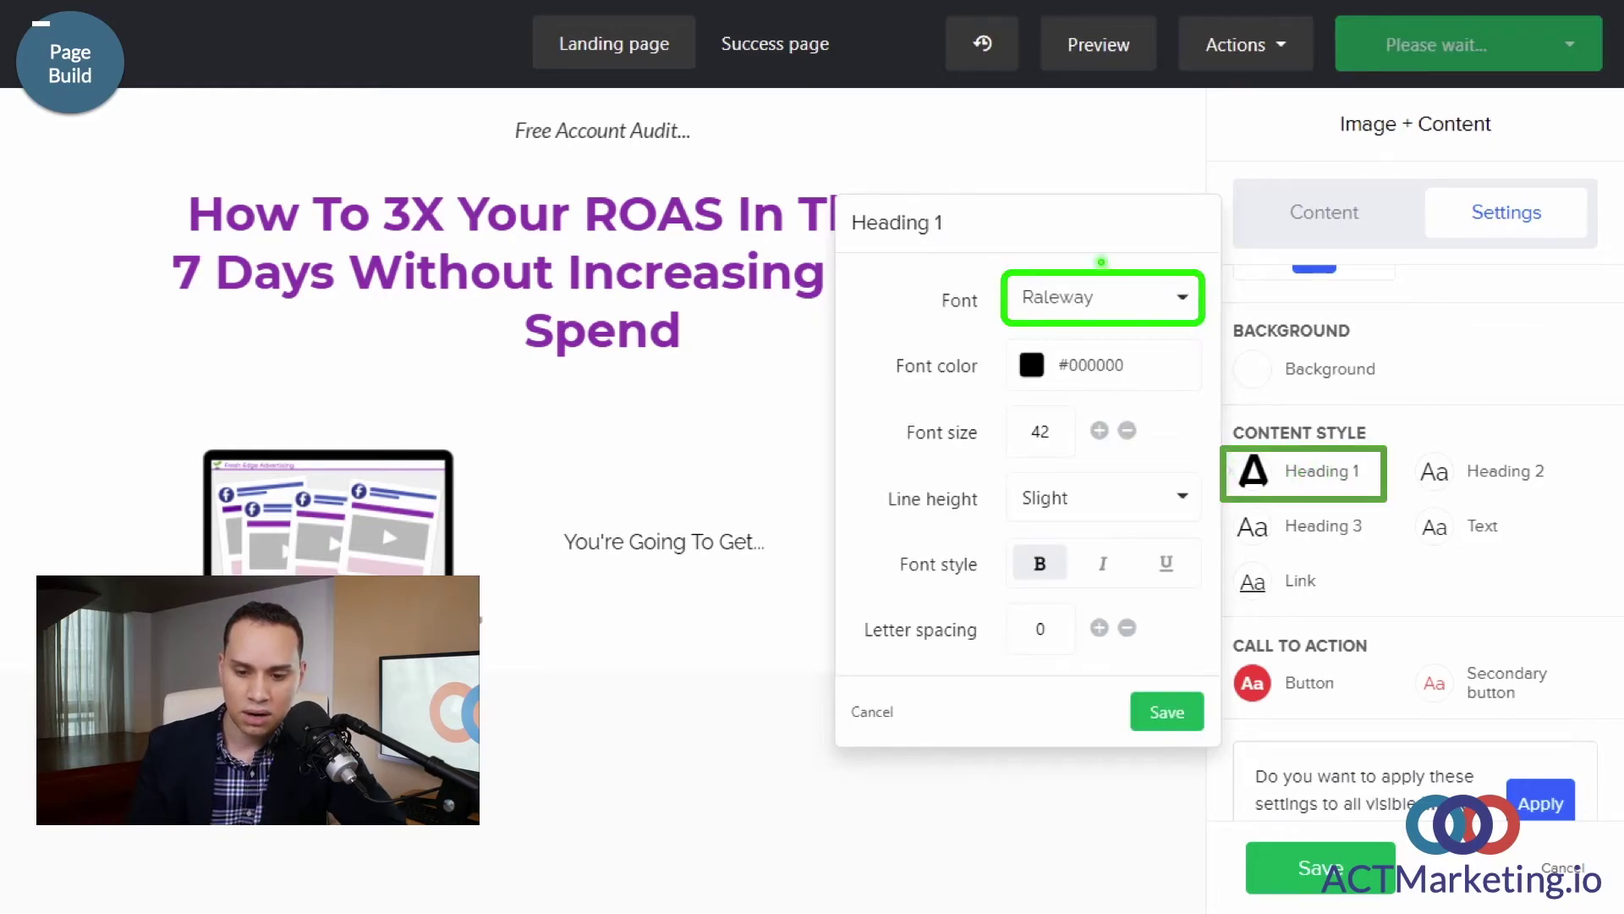
left_click(1100, 297)
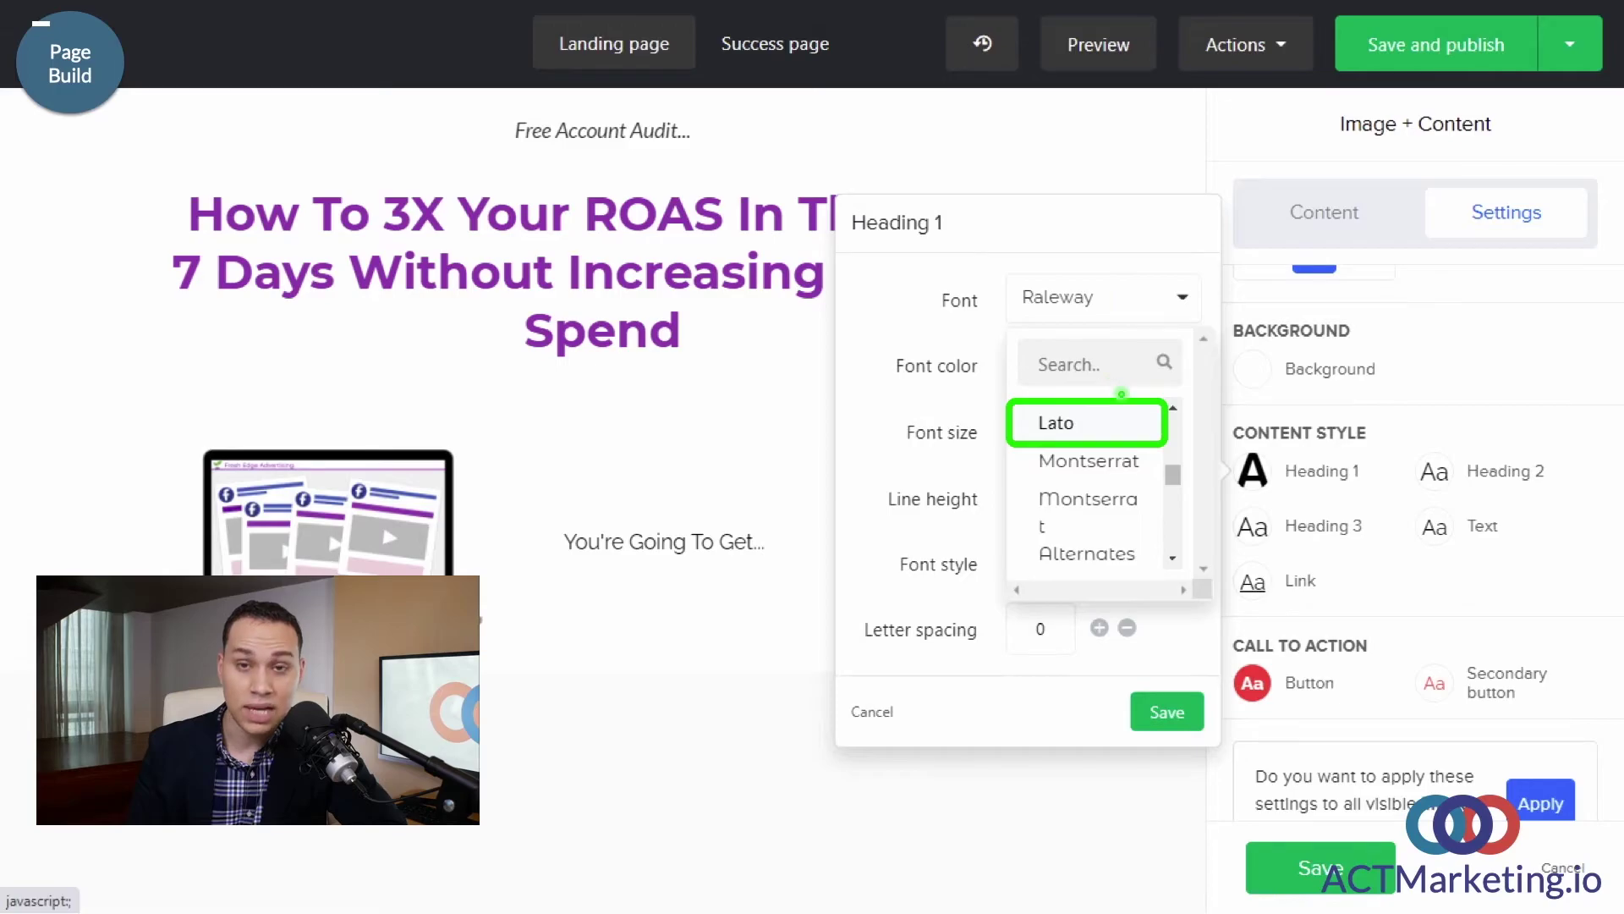
left_click(1121, 422)
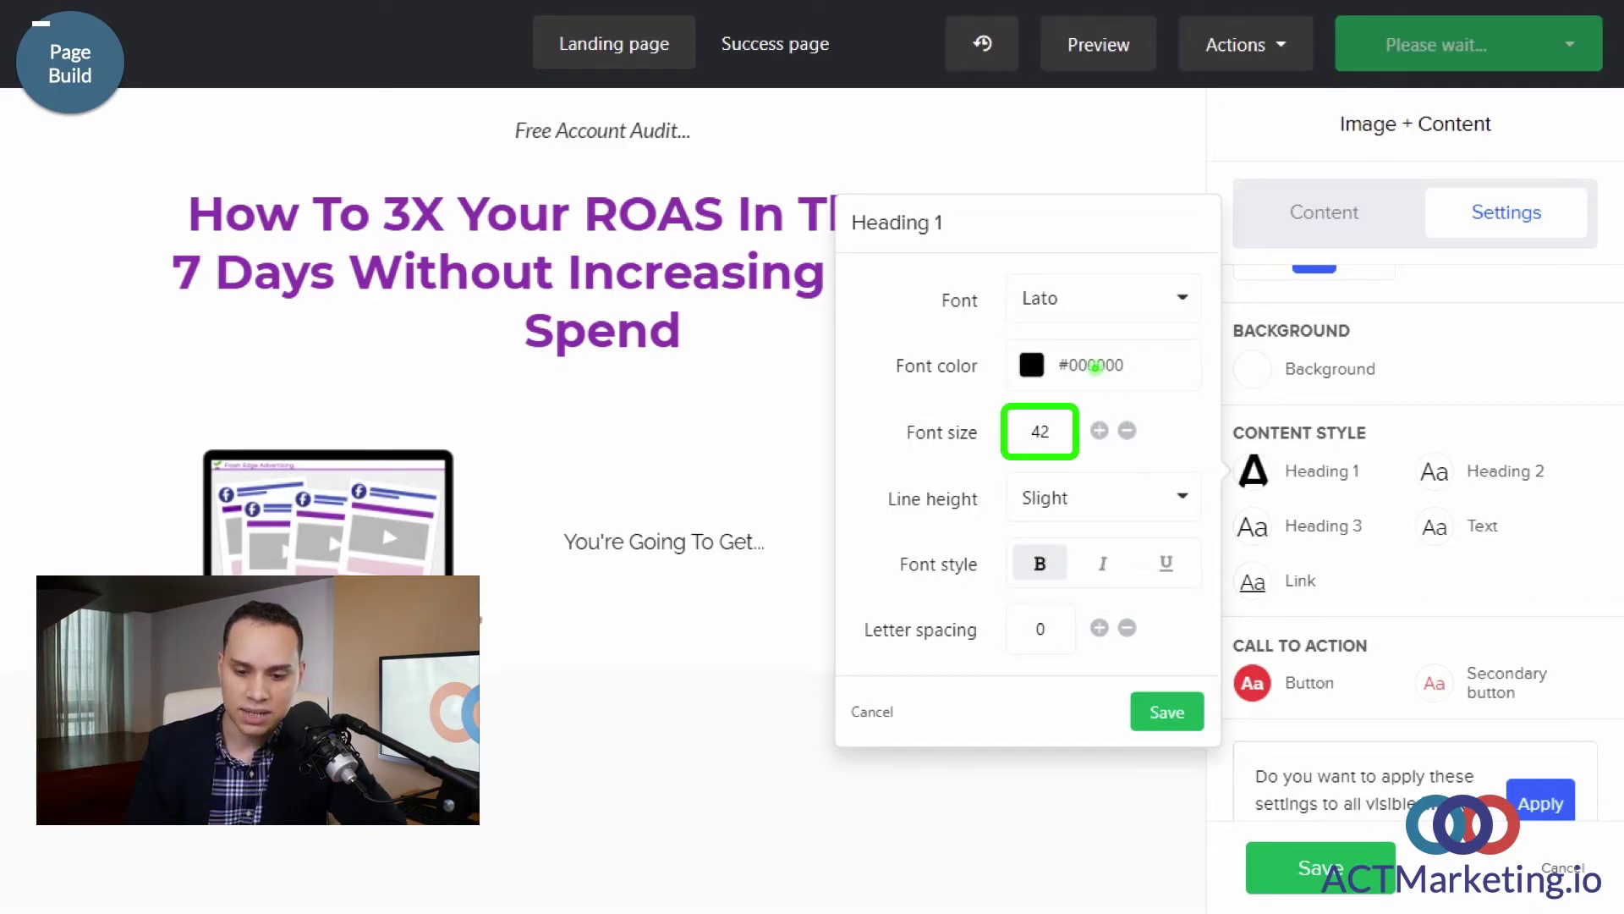
double_click(1050, 430)
type("36")
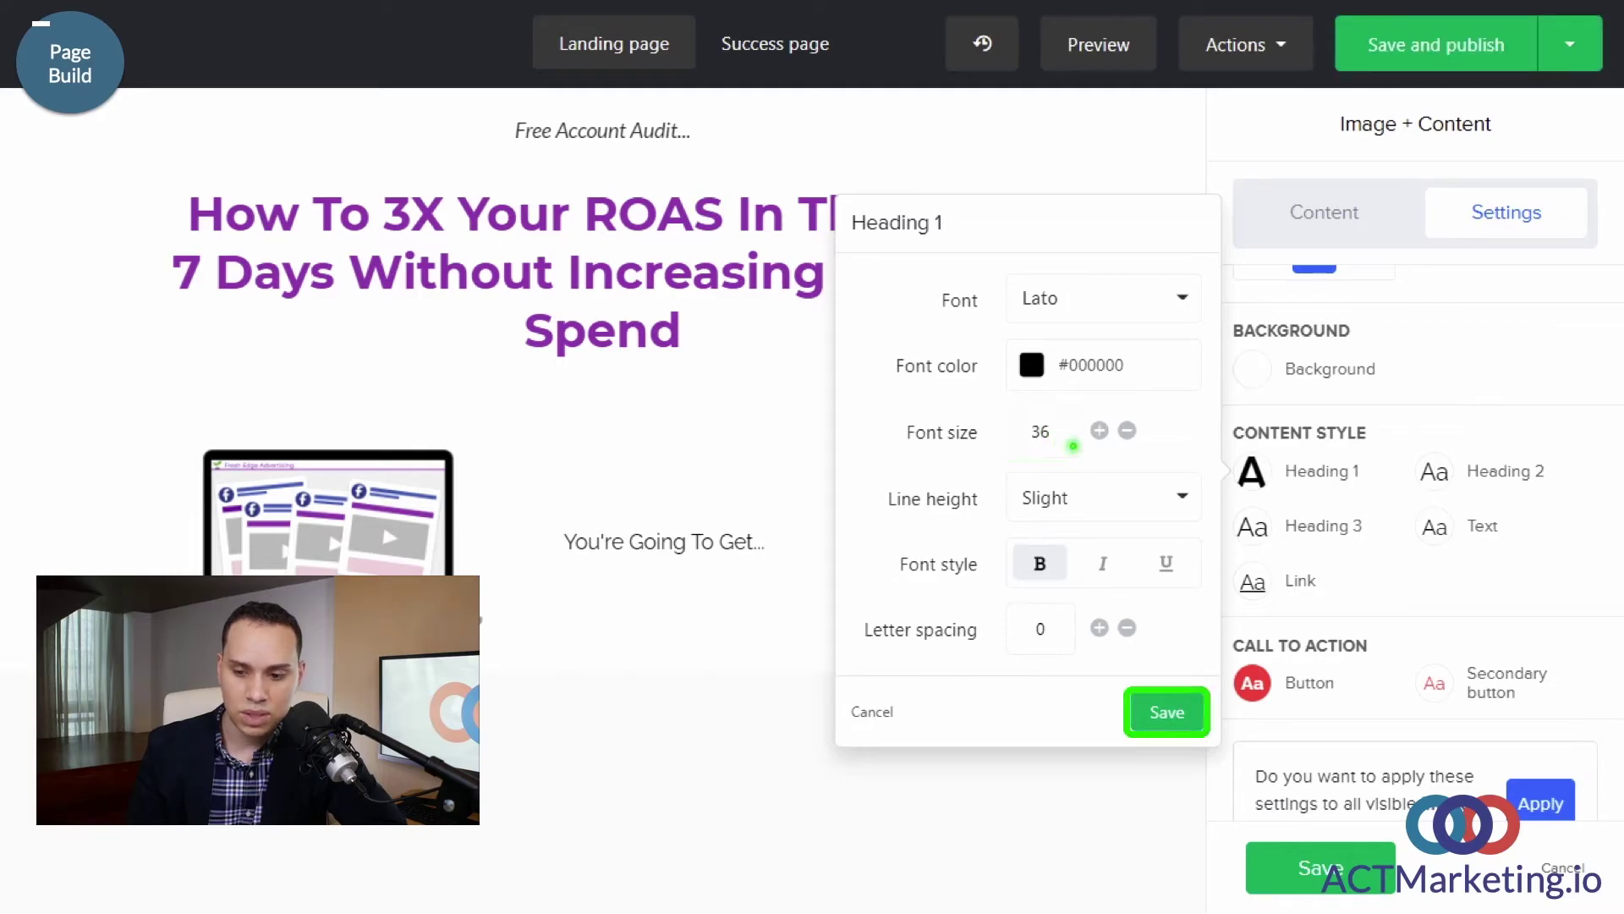
left_click(1168, 692)
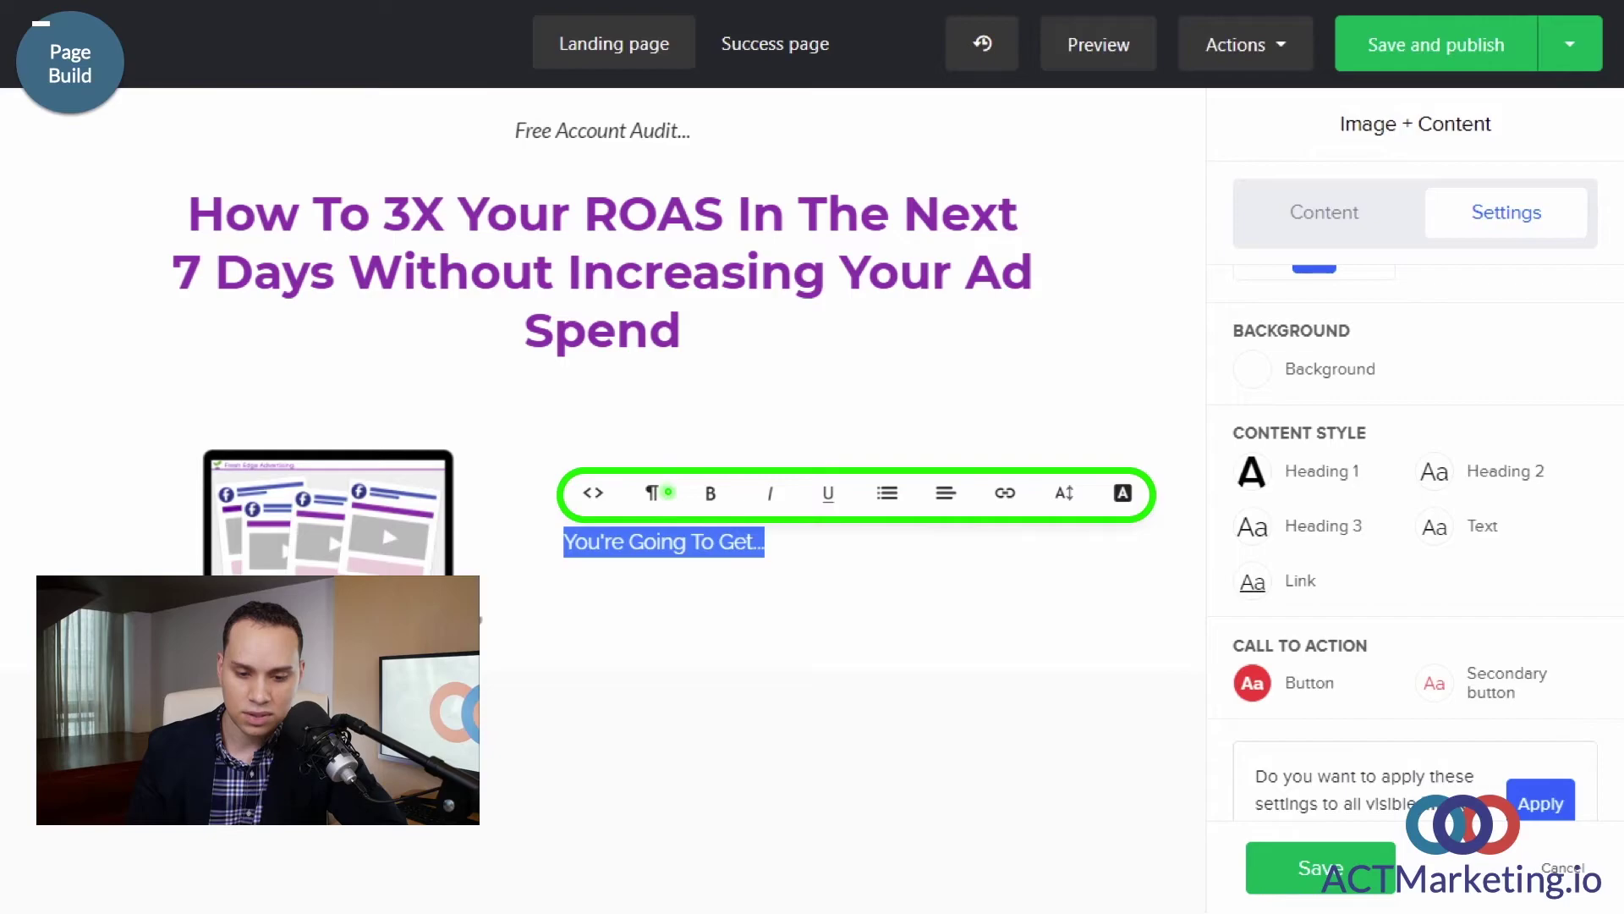
Step: Format "You're Going To Get..." as a centred Heading 1
left_click(653, 495)
left_click(739, 663)
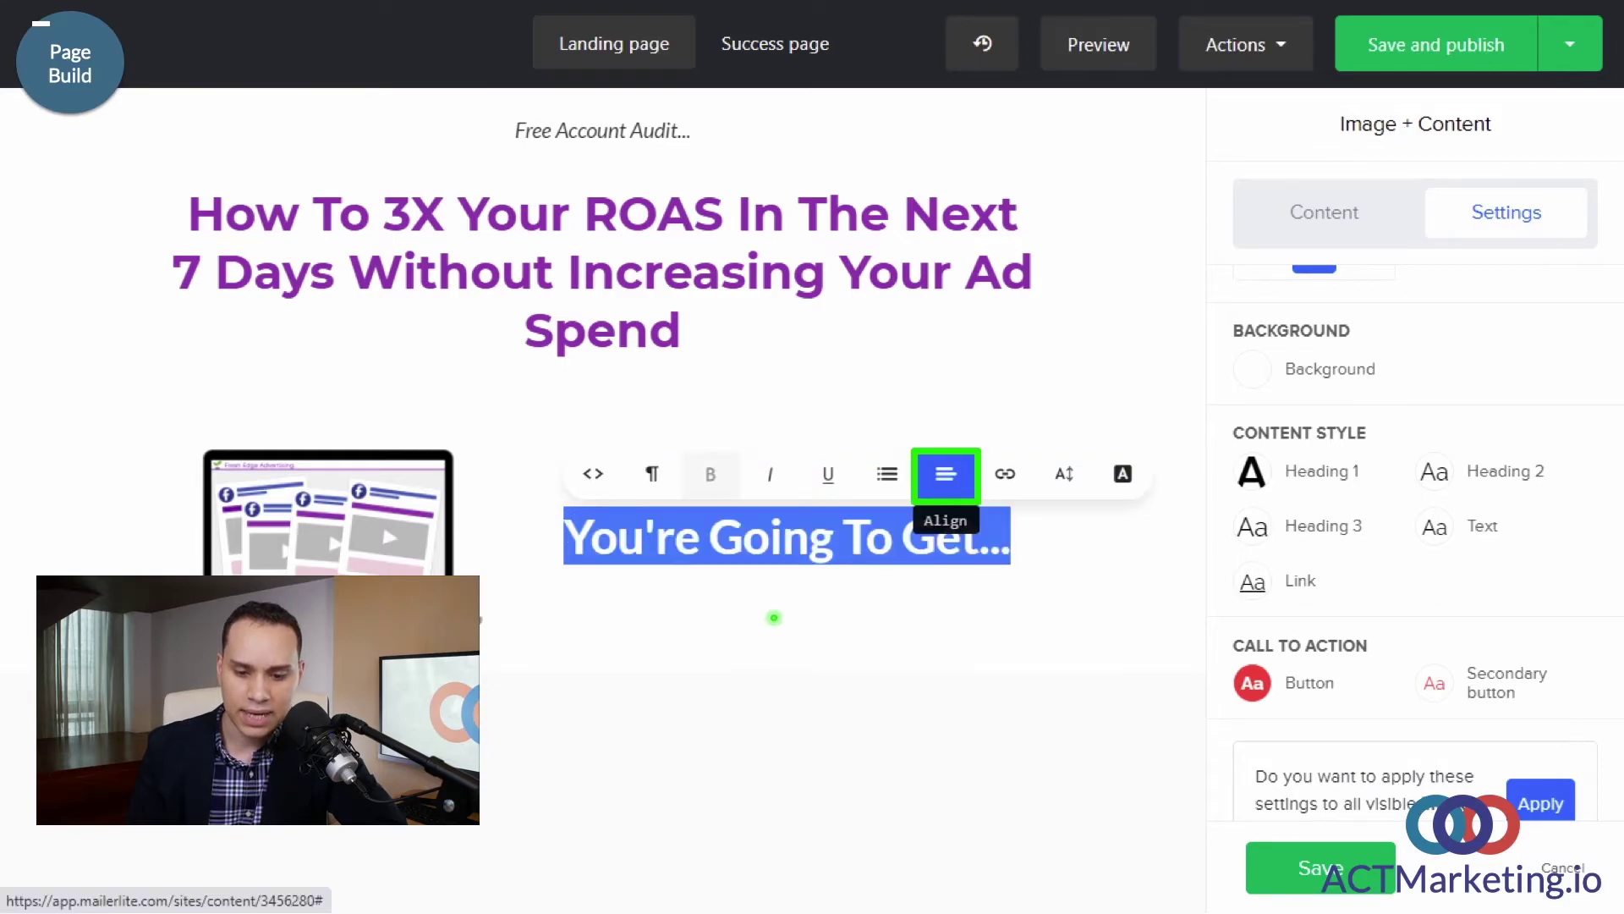
left_click(962, 497)
left_click(812, 574)
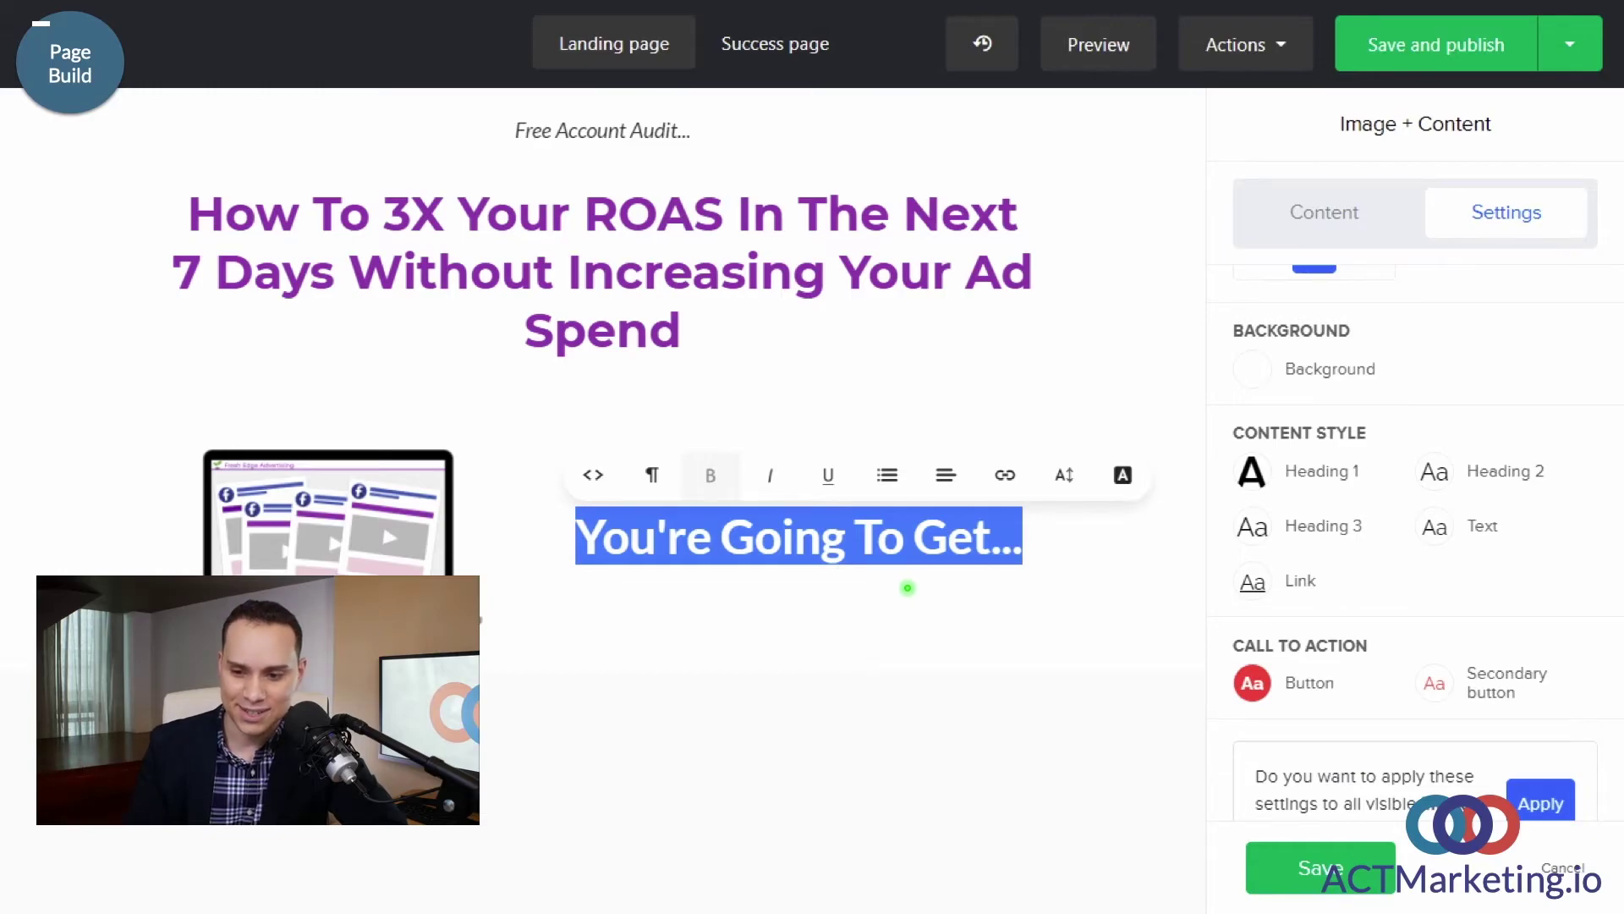
Step: Add three check-marked benefits below "You're Going To Get..." and set the block's Text style to Lato, size 22, colour #333333
left_click(907, 583)
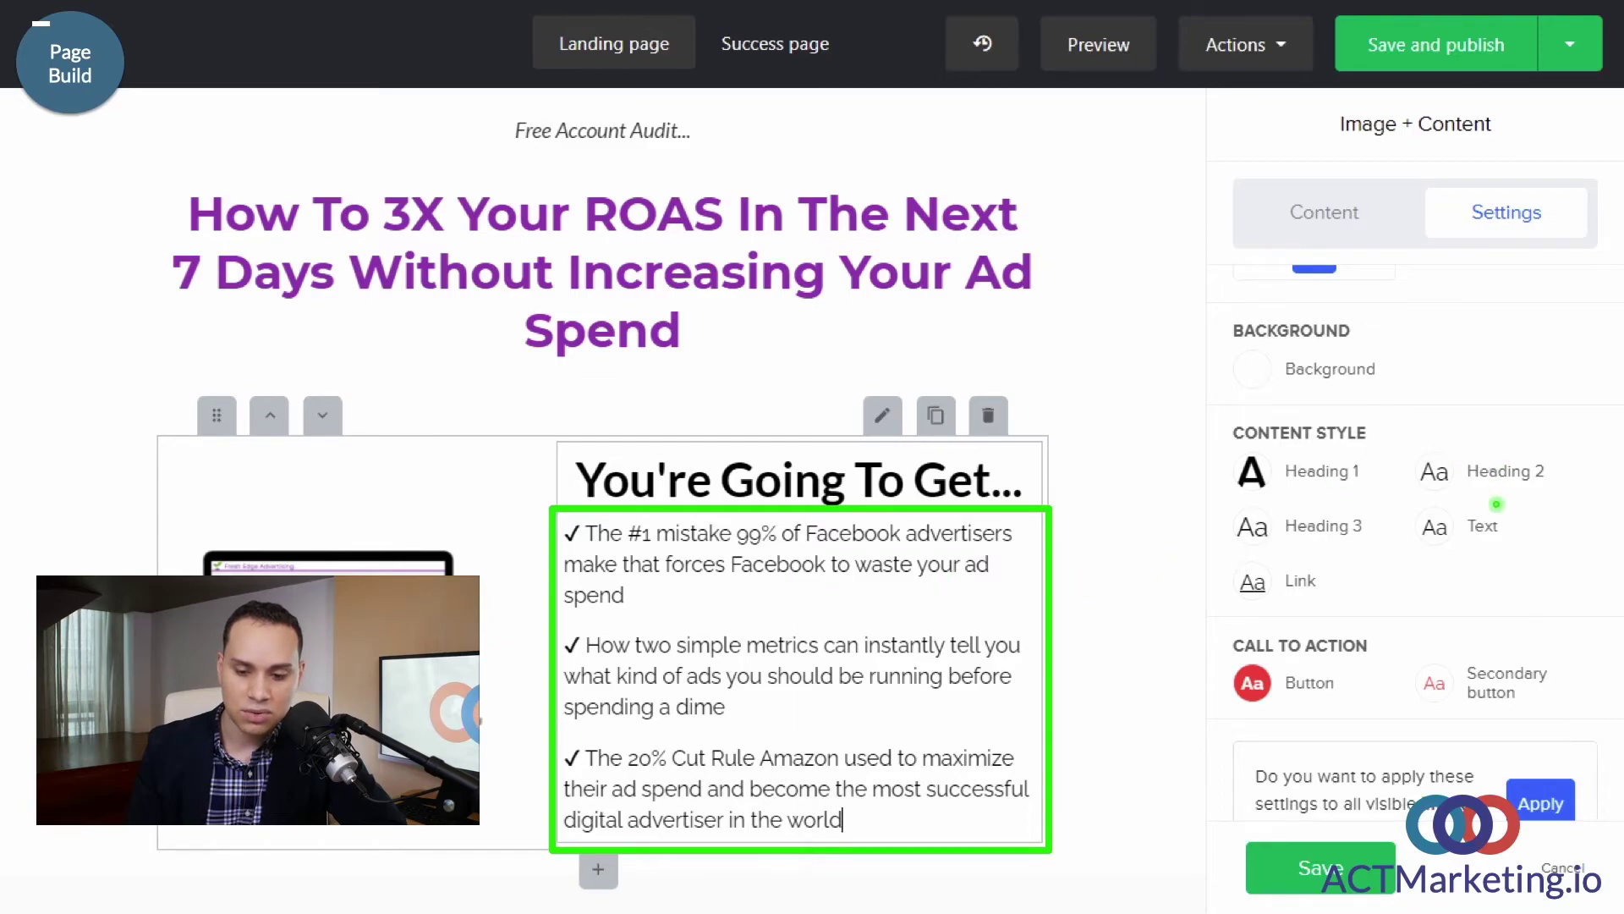
left_click(1479, 526)
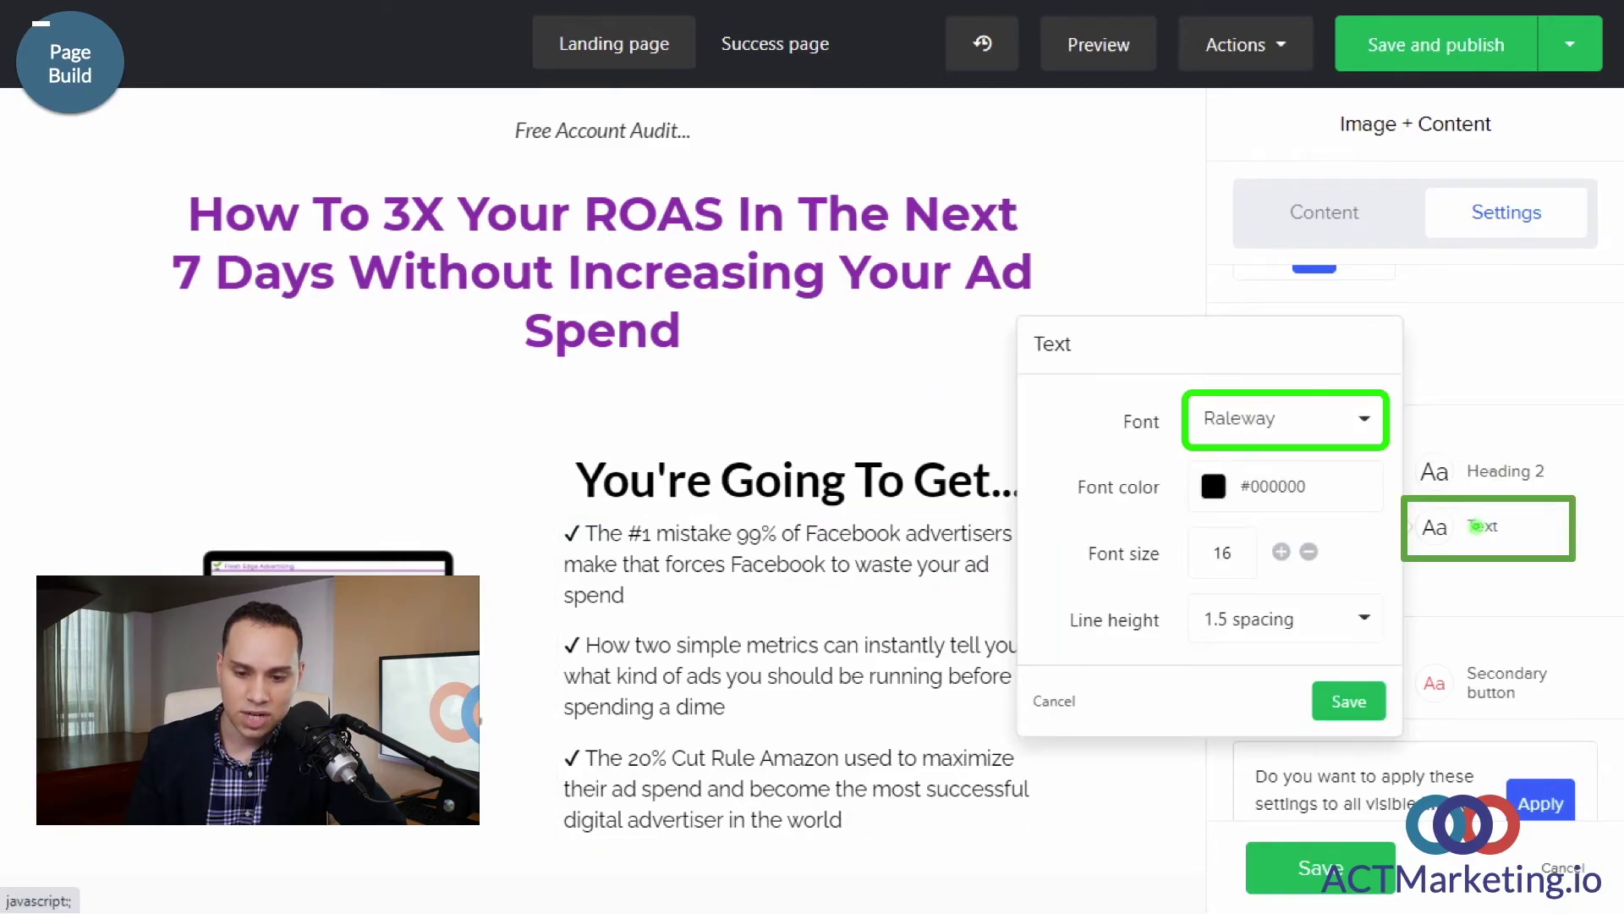
left_click(1193, 396)
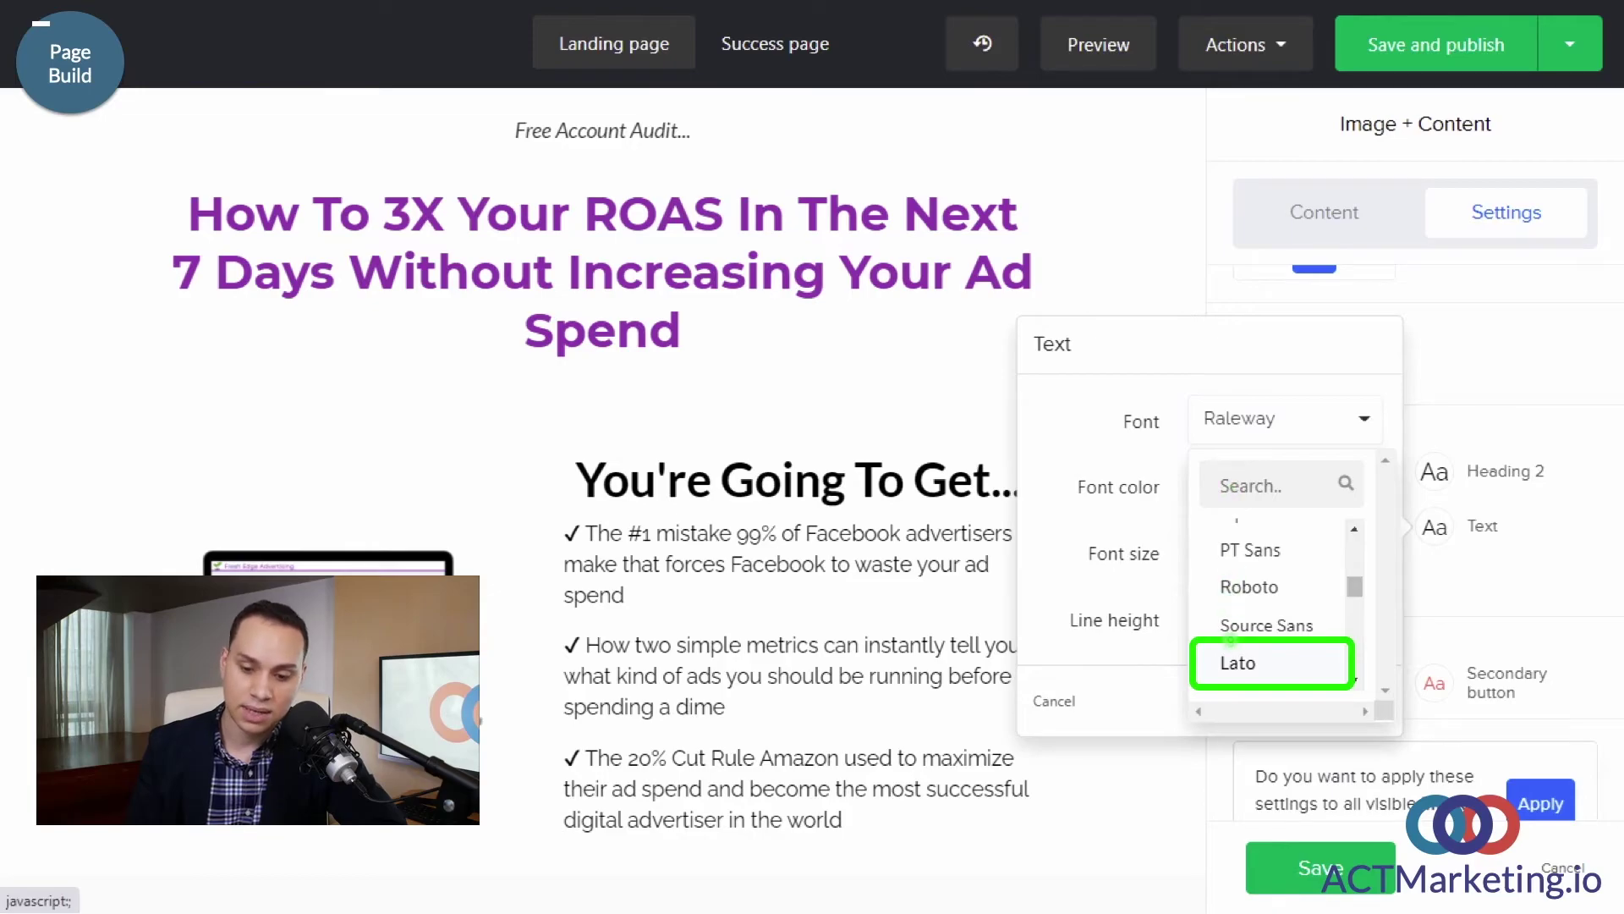
left_click(1246, 664)
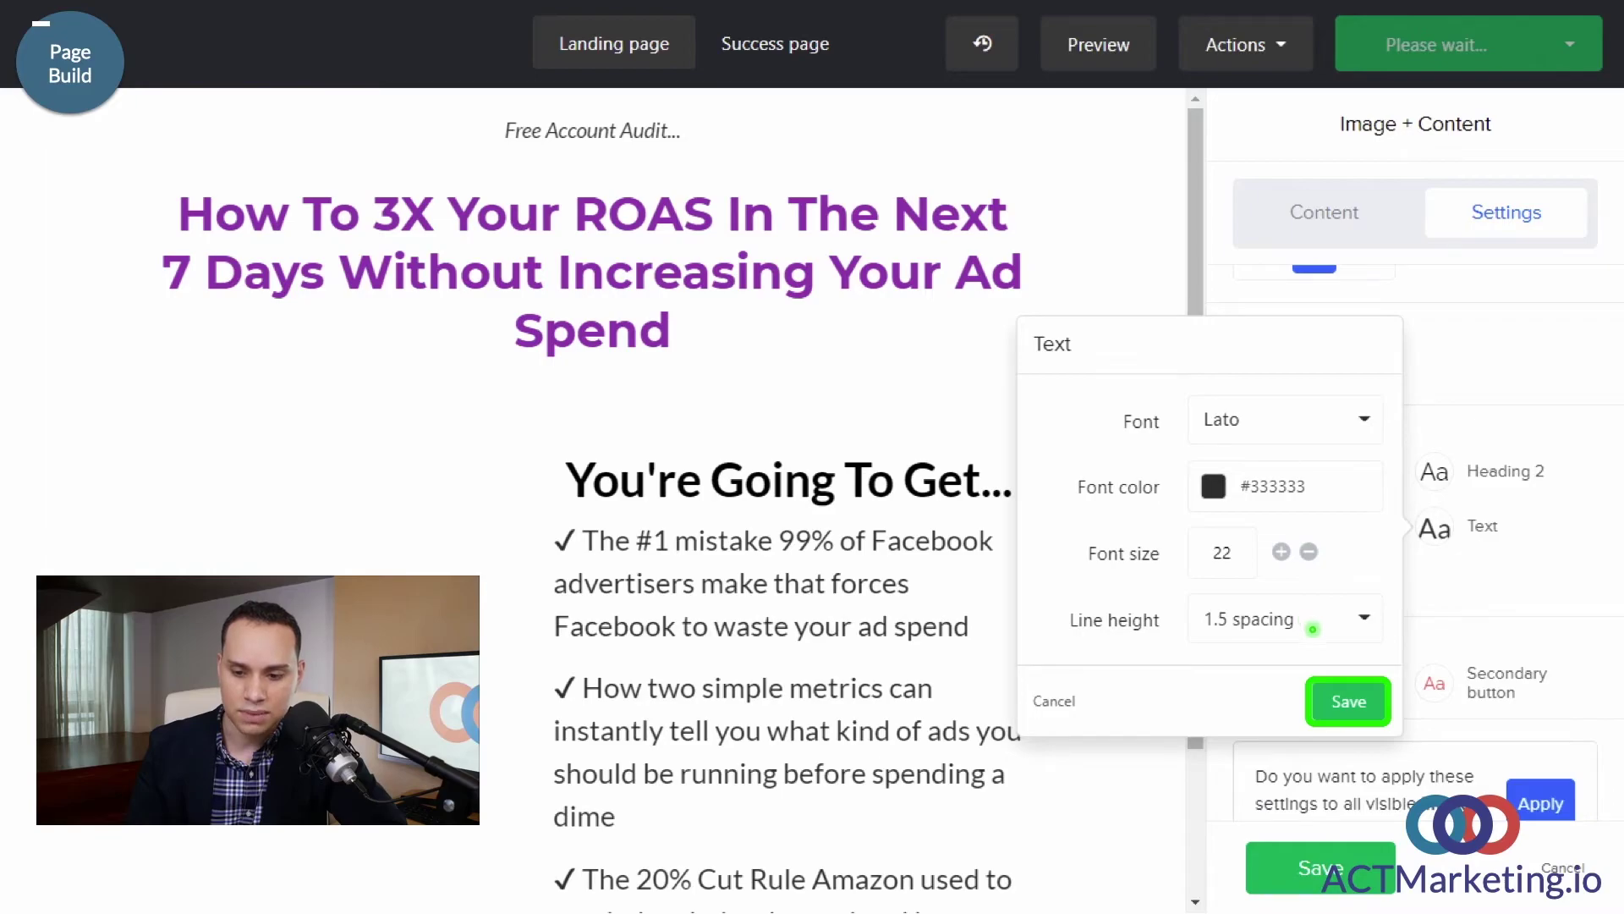
left_click(1348, 699)
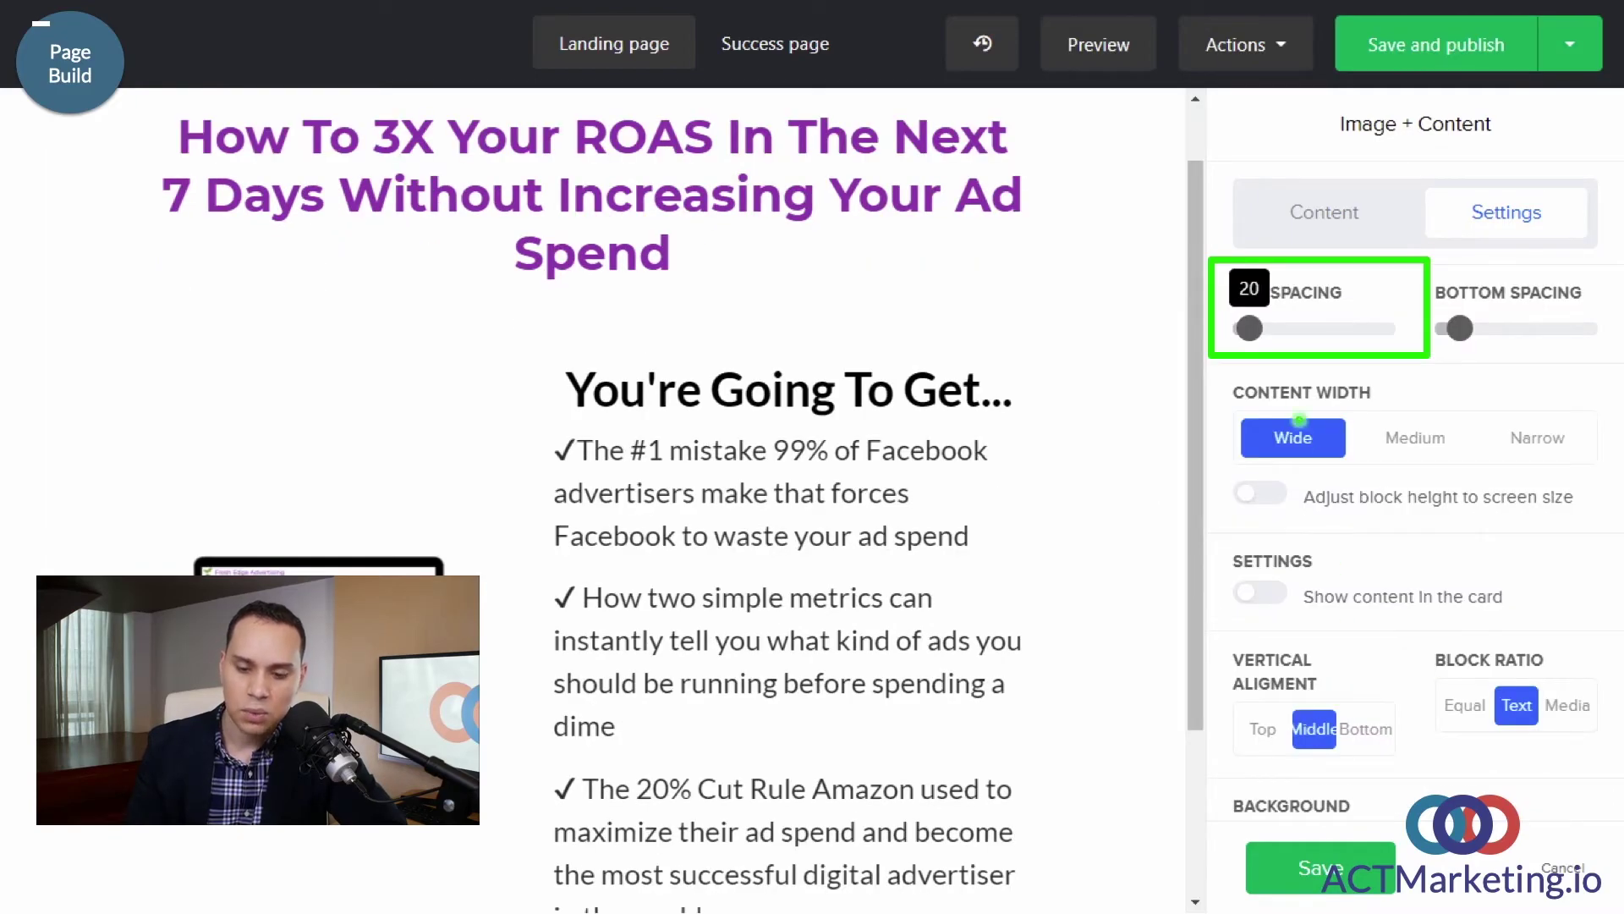
Step: Set the Image + Content block's top spacing to 20, reduce its bottom spacing, and save the block
left_click_drag(1460, 328, 1330, 344)
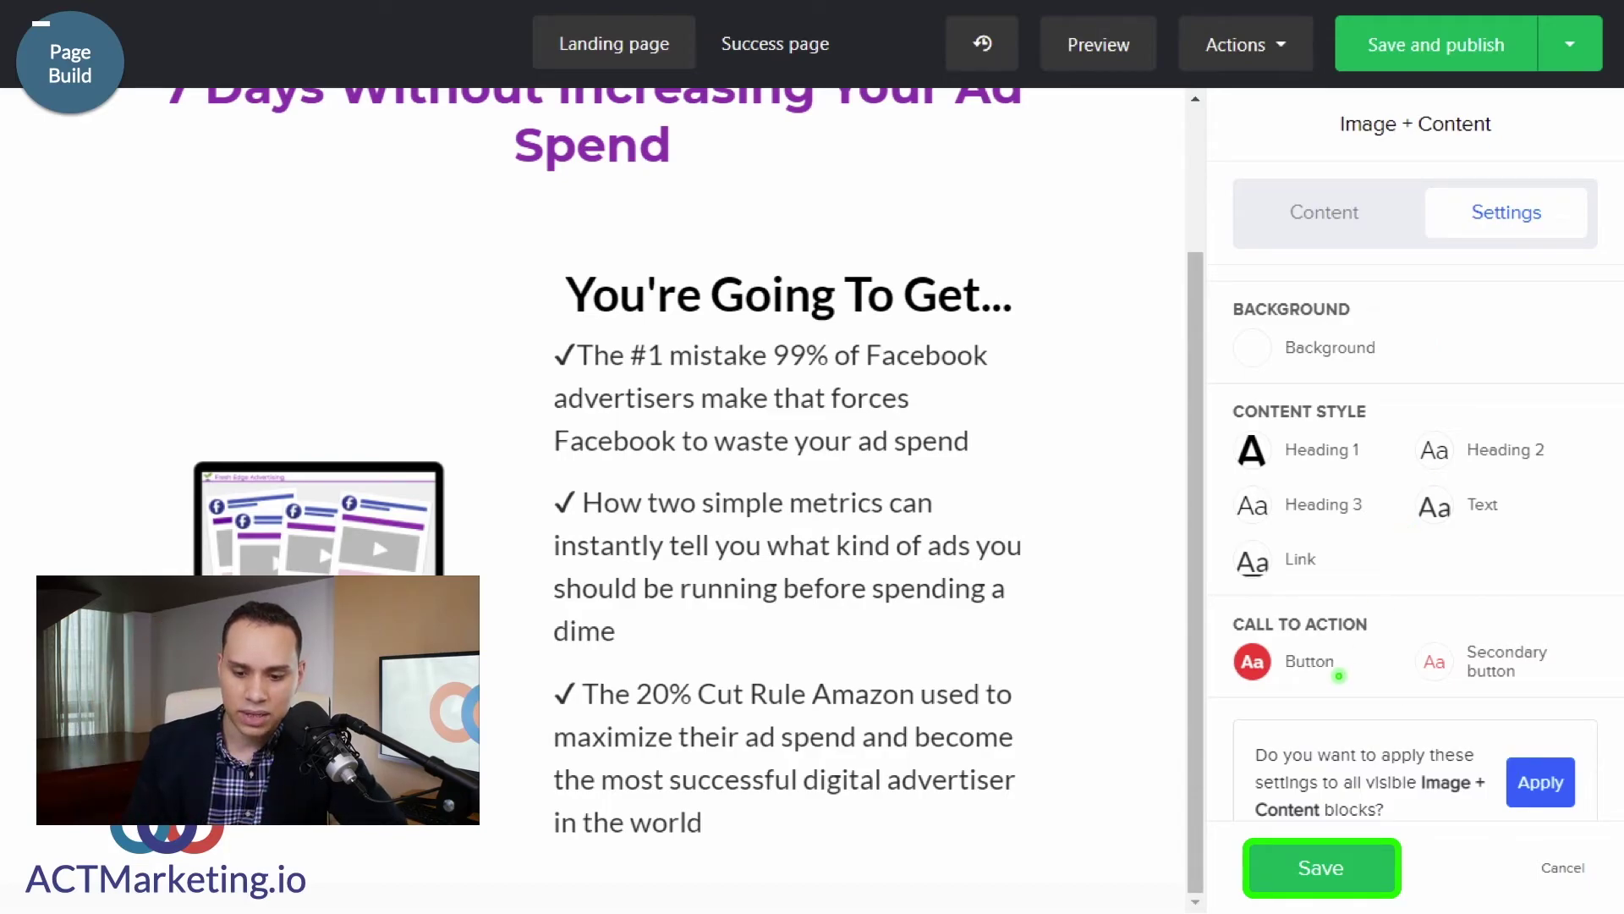
left_click(1320, 880)
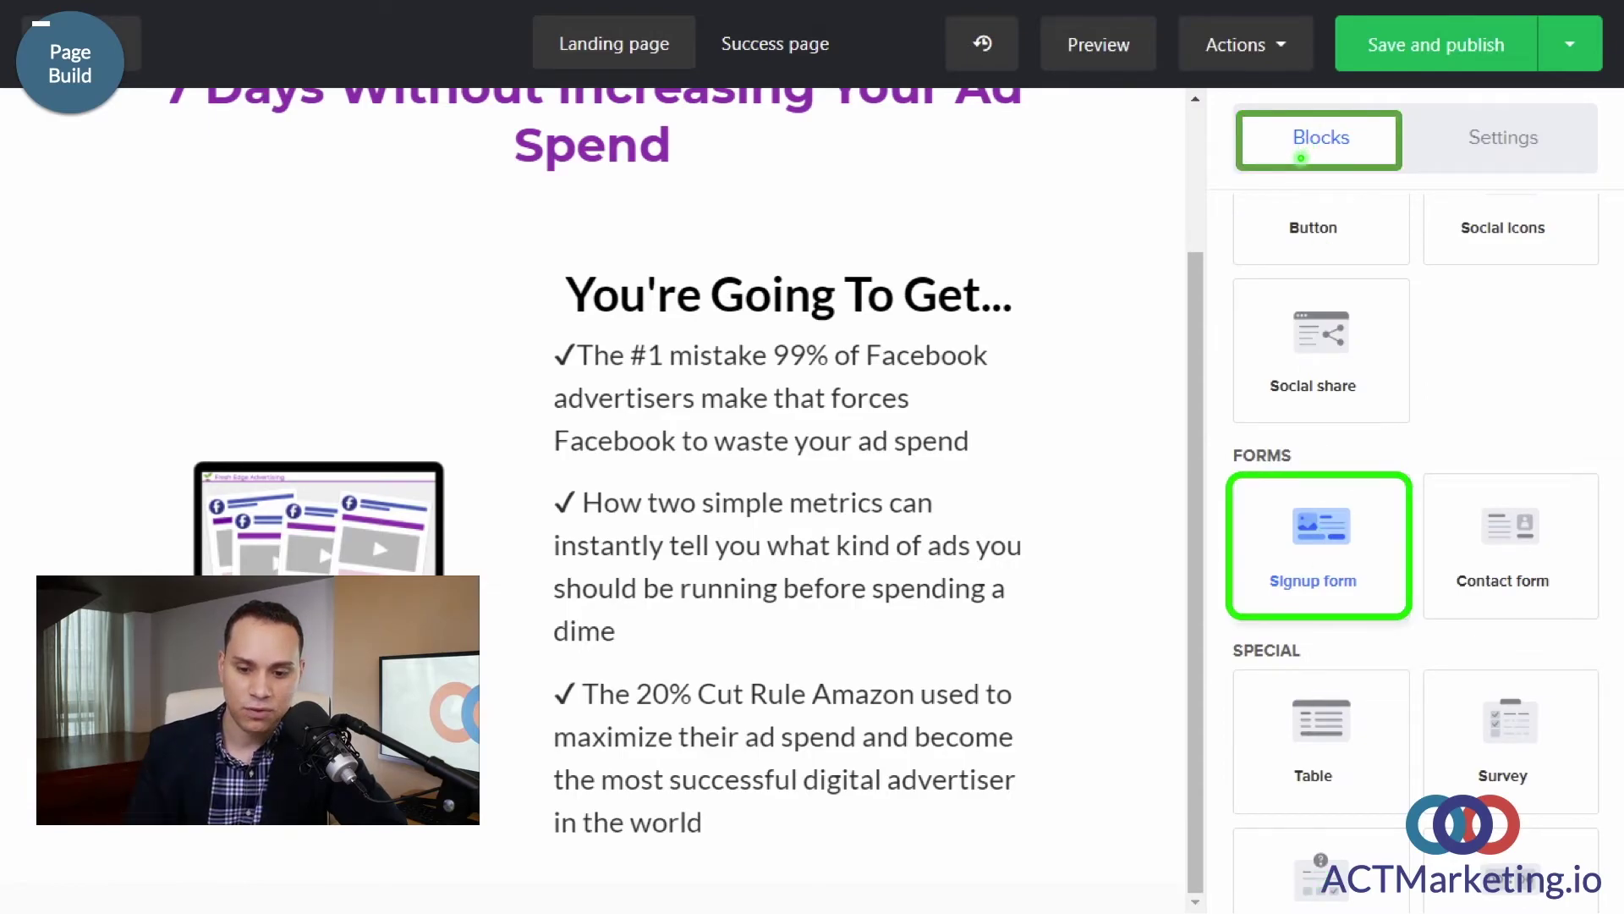
Step: Add a Signup form block below the benefits and set its button text to "Get Access"
left_click(1324, 554)
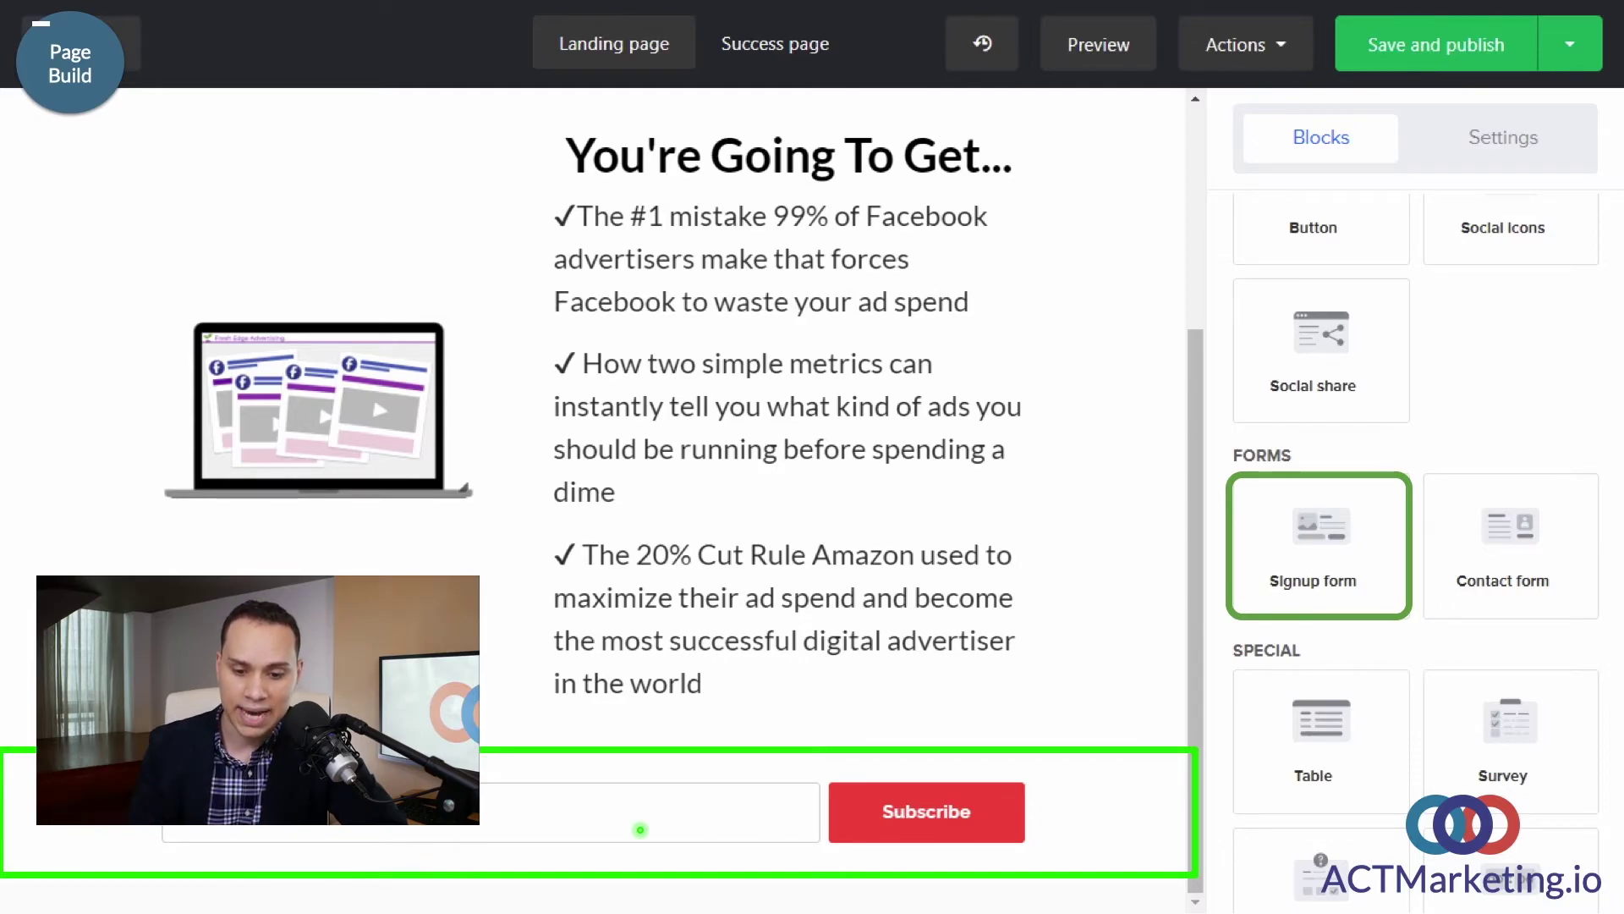
left_click(641, 829)
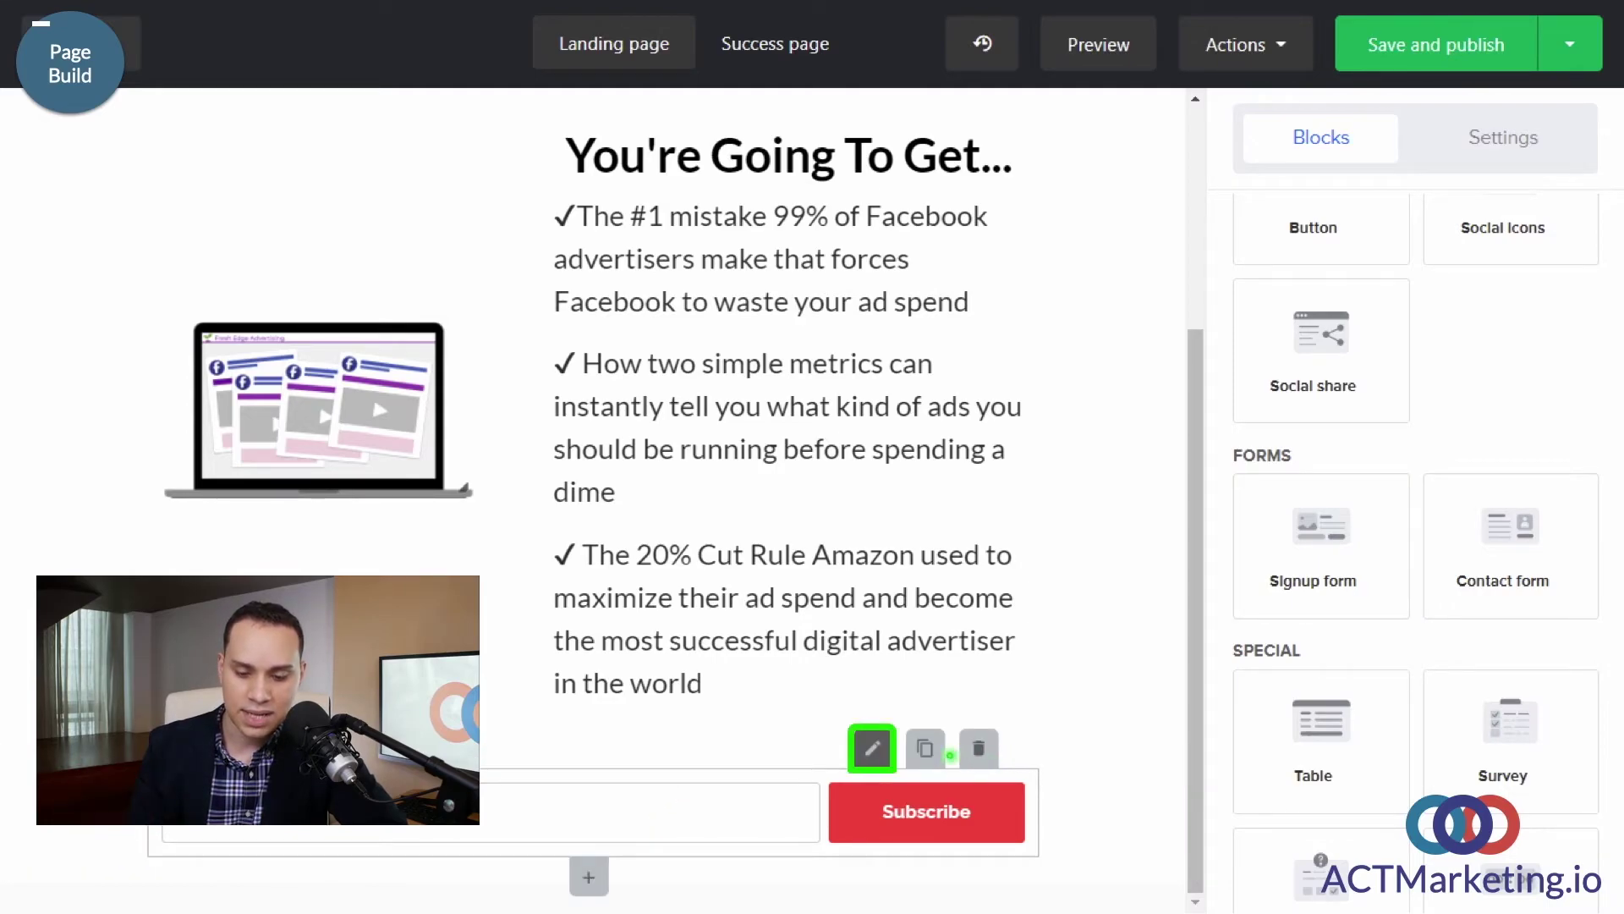
left_click(871, 749)
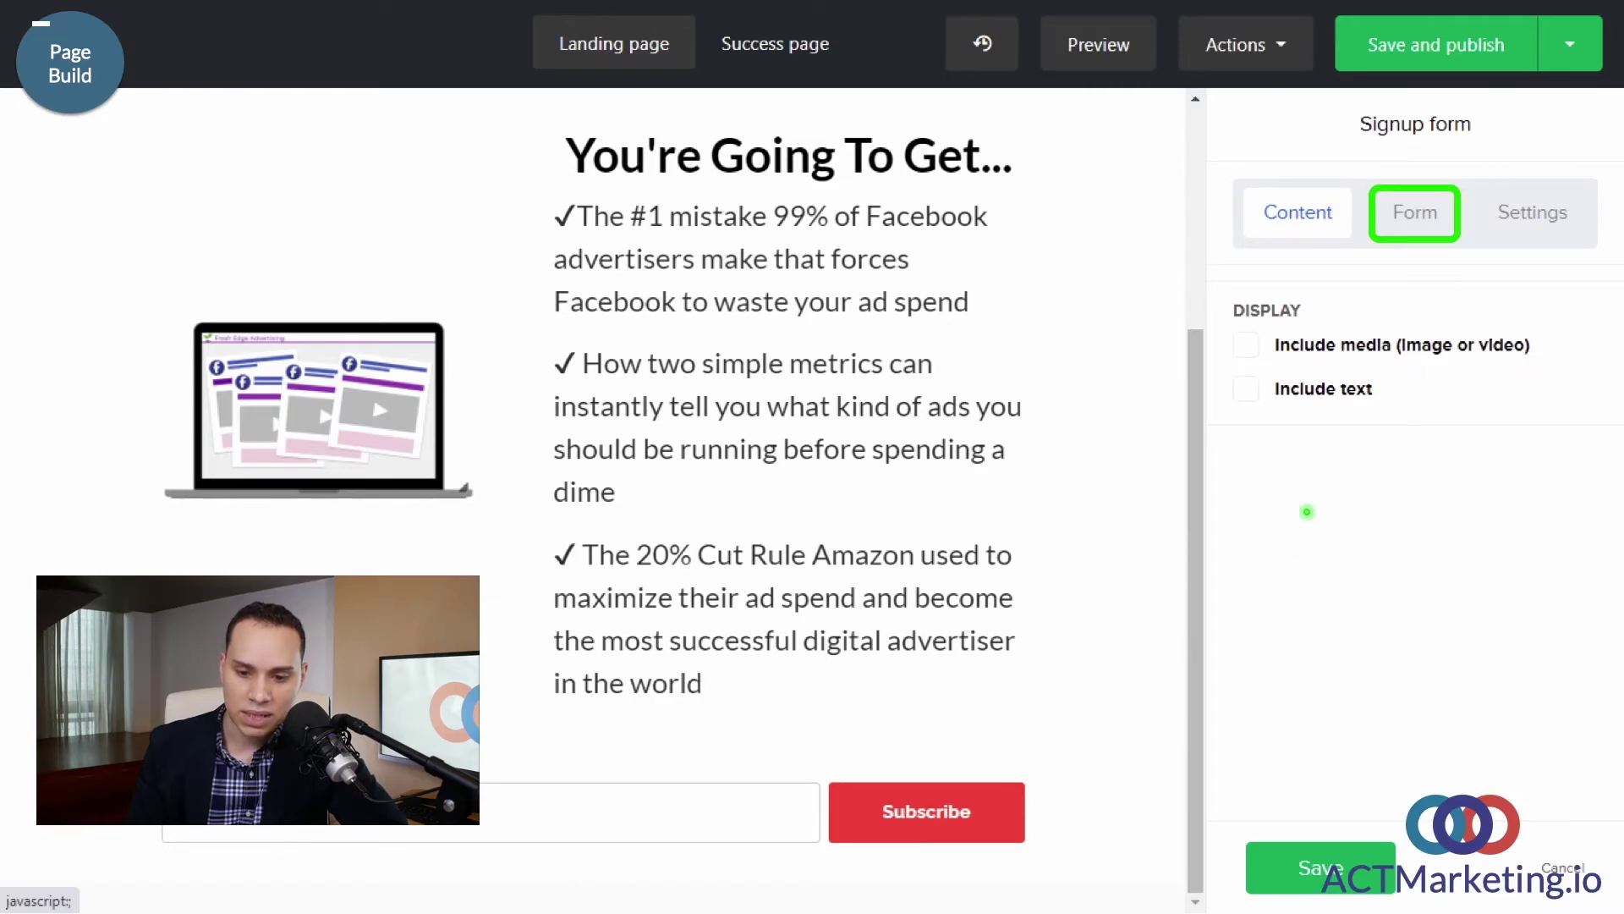
left_click(1408, 218)
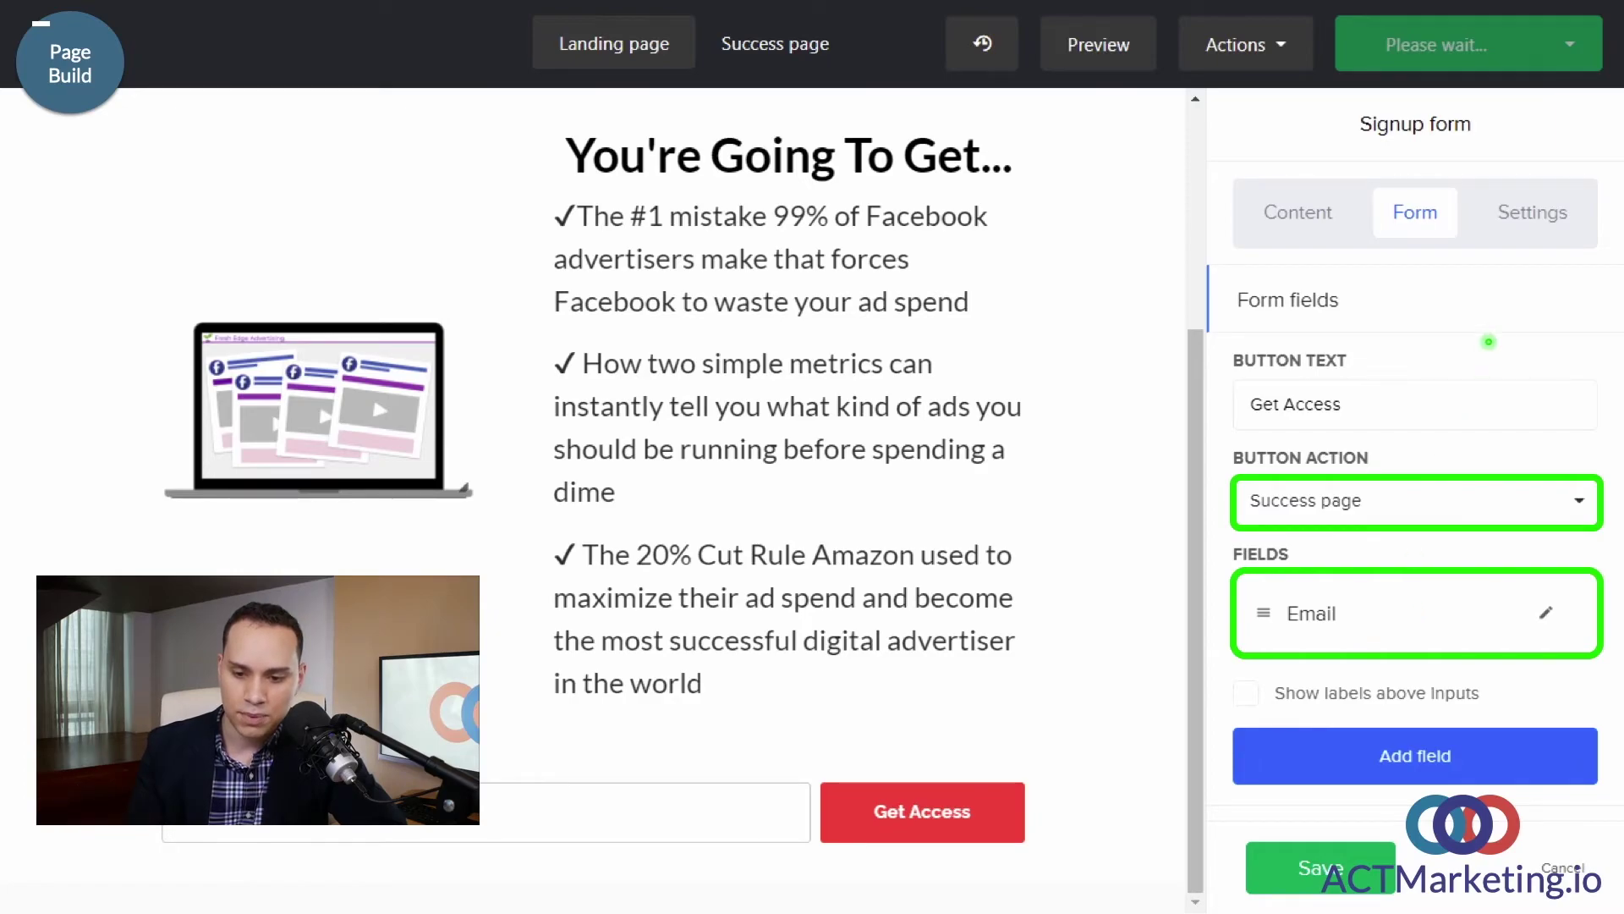
Step: Set the signup form's Input style to Lato, size 18, and save the style
left_click(1538, 216)
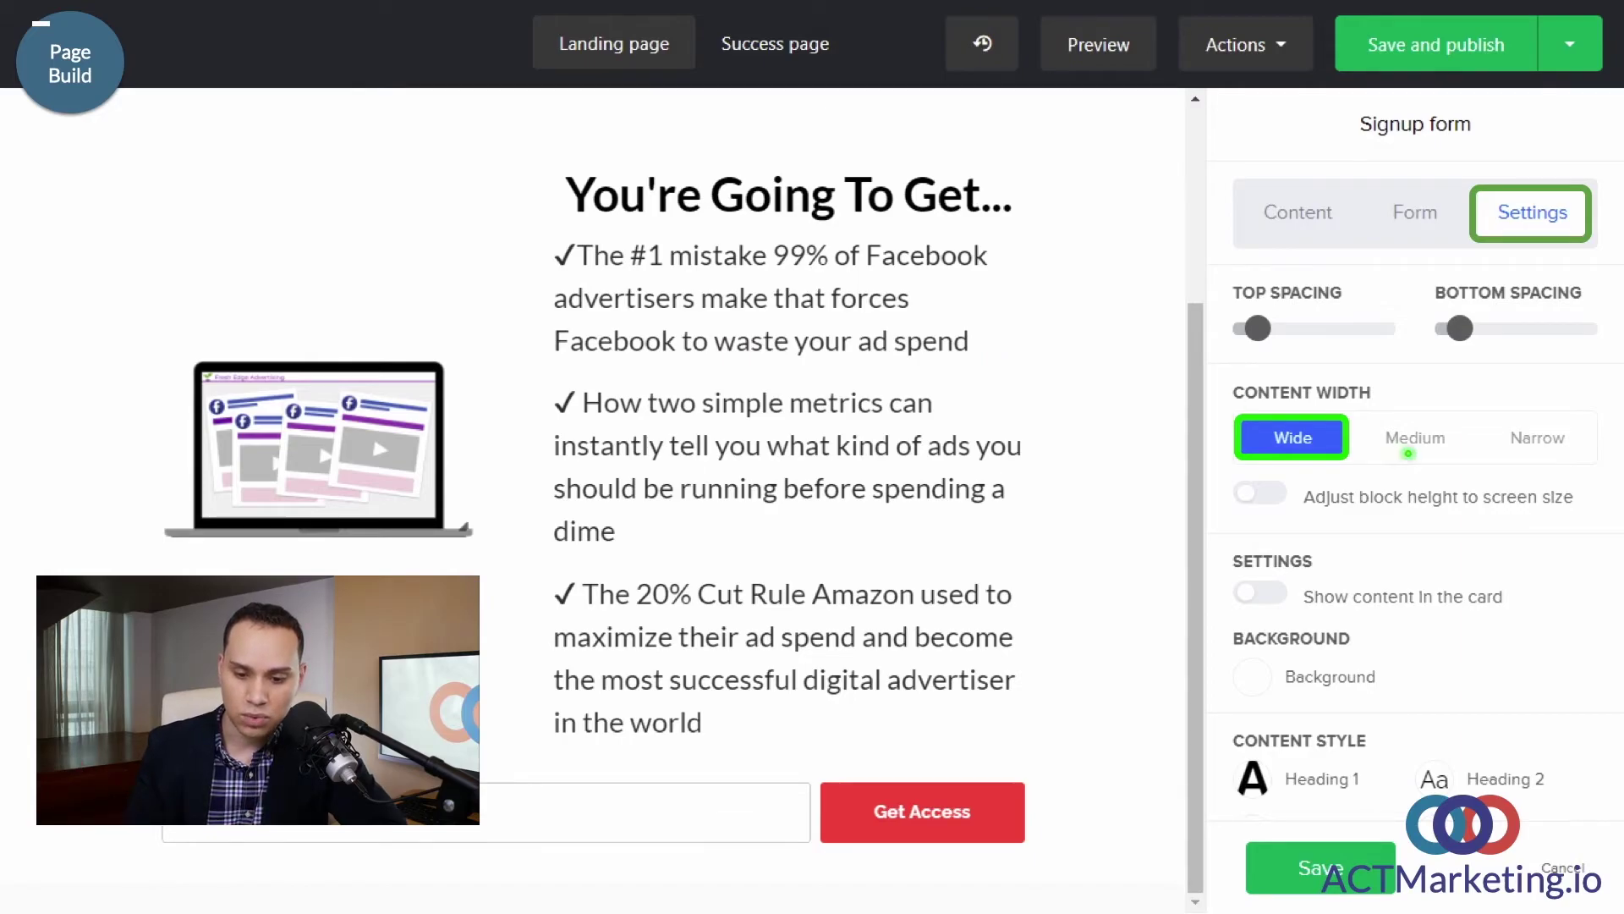
scroll(1385, 483, "down", 3)
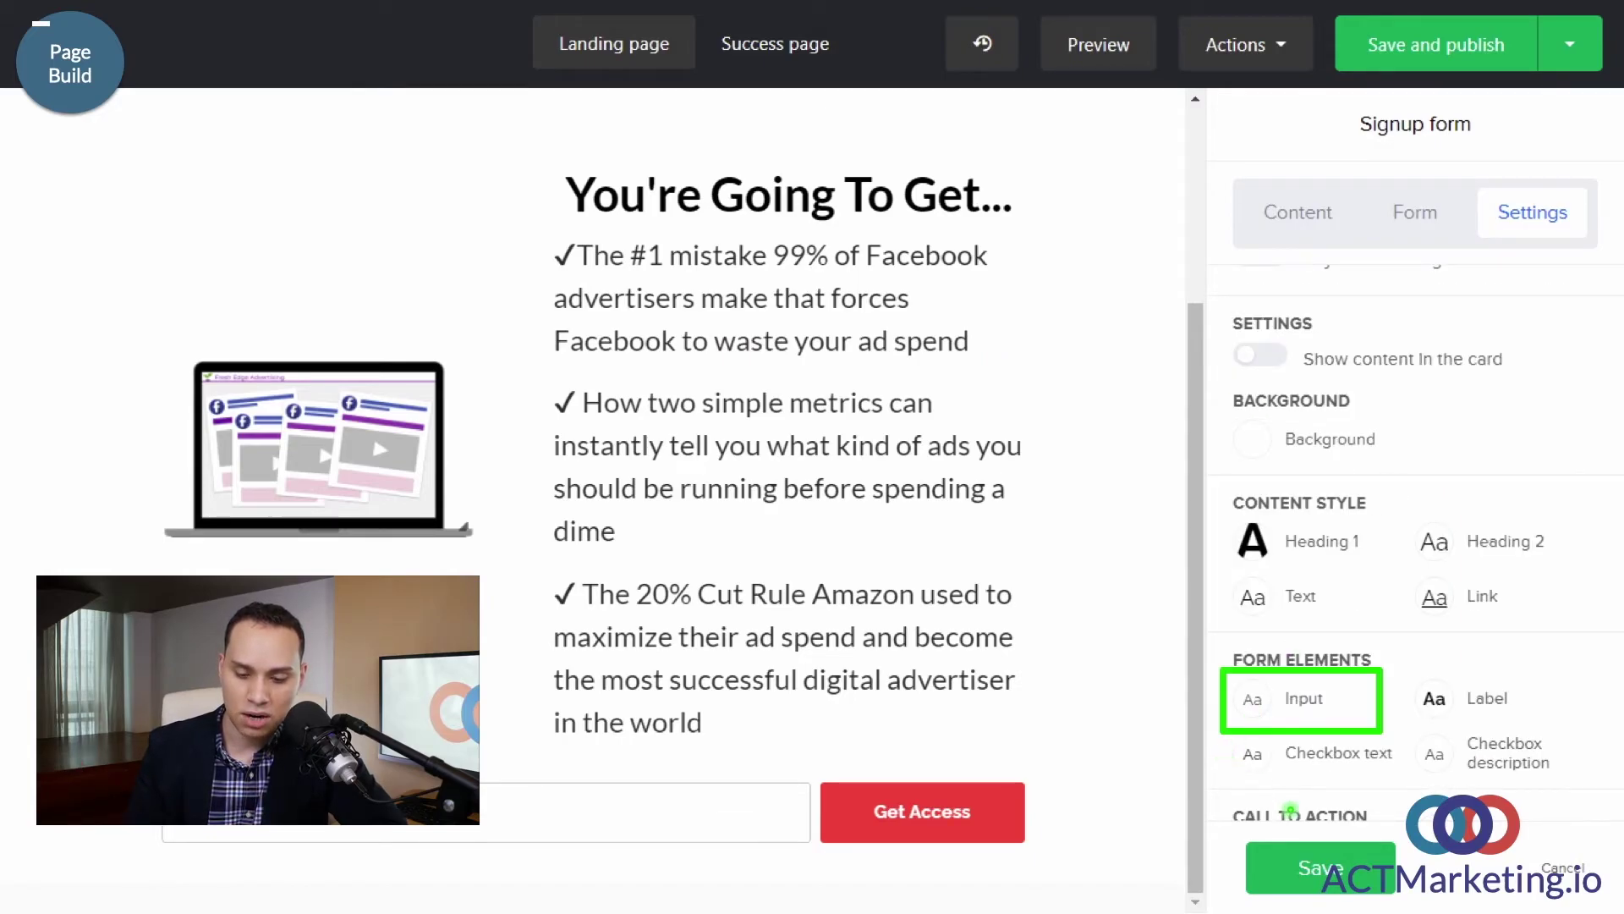
left_click(1278, 709)
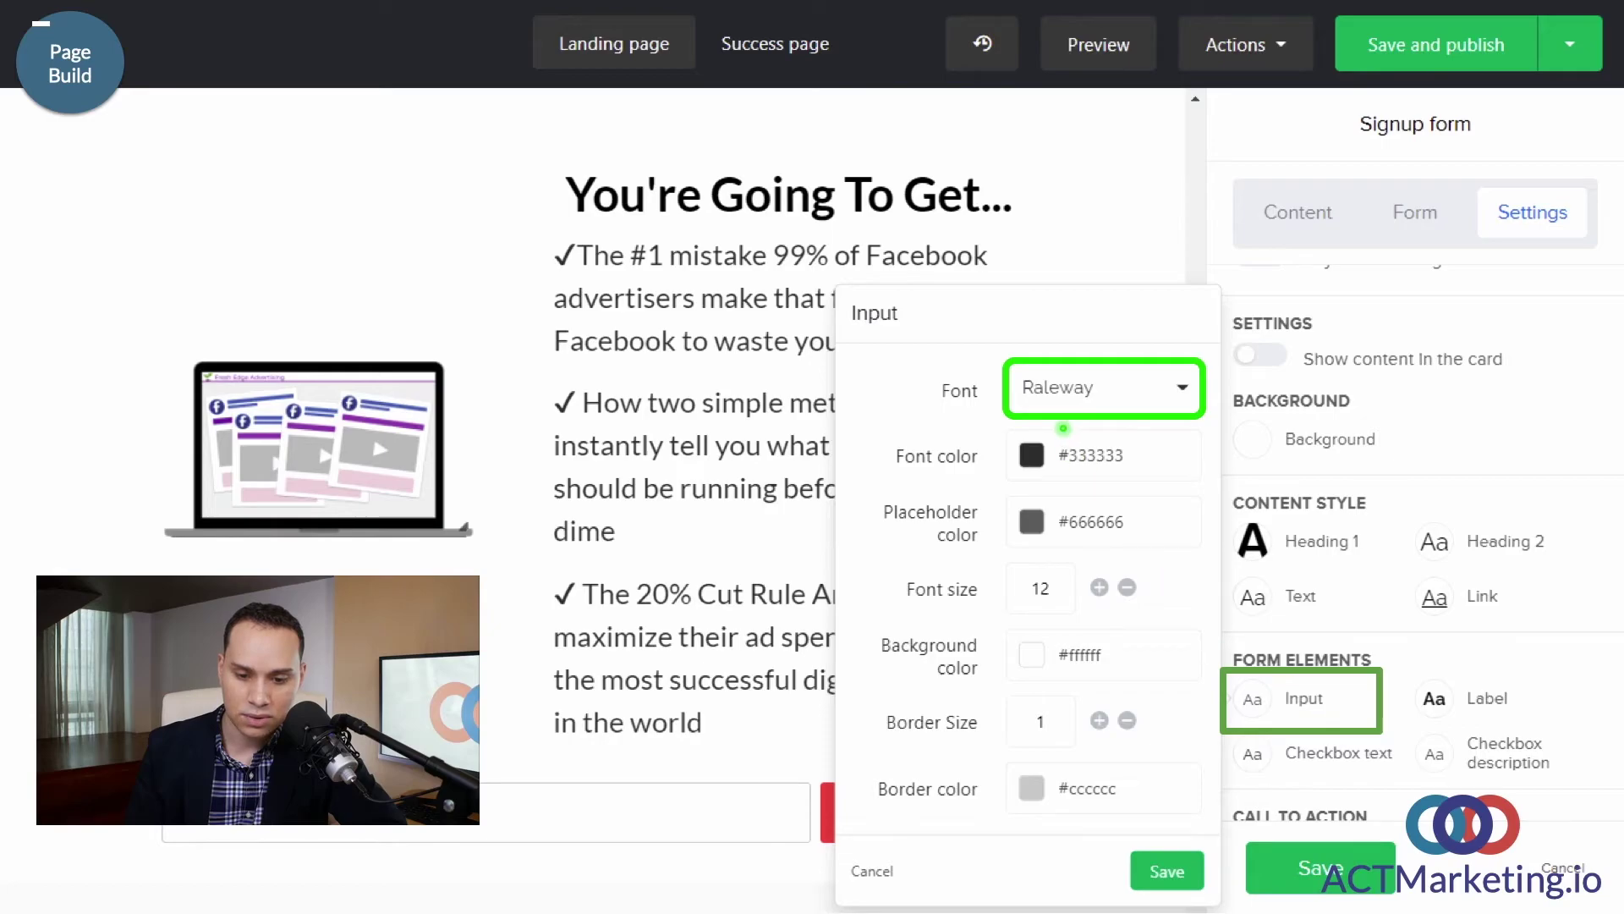
left_click(1063, 400)
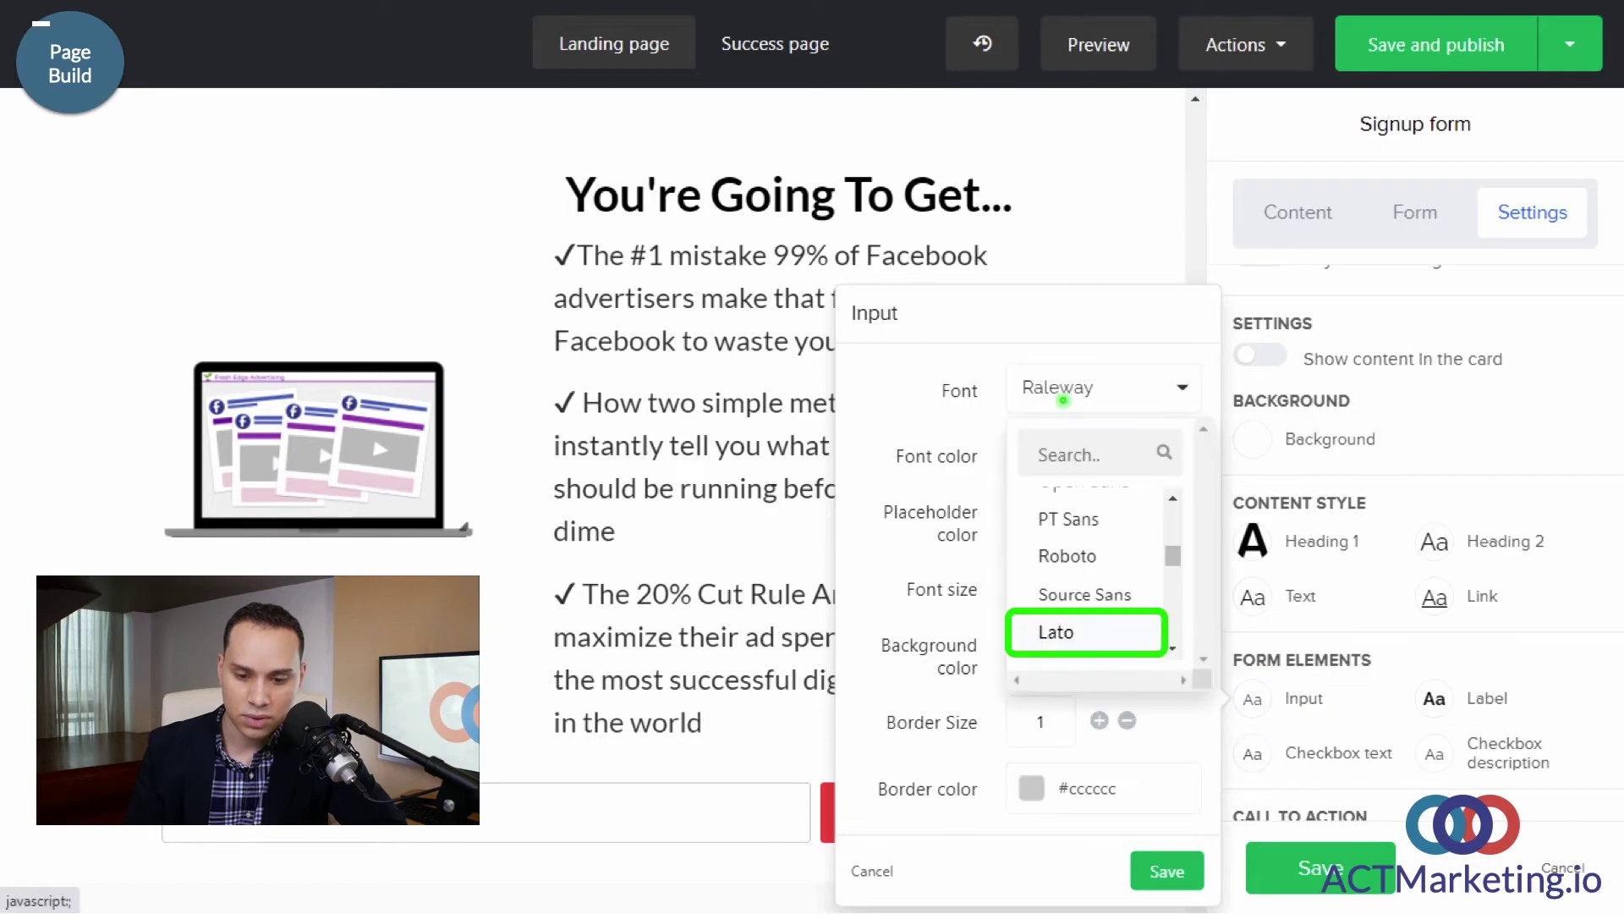
left_click(1111, 636)
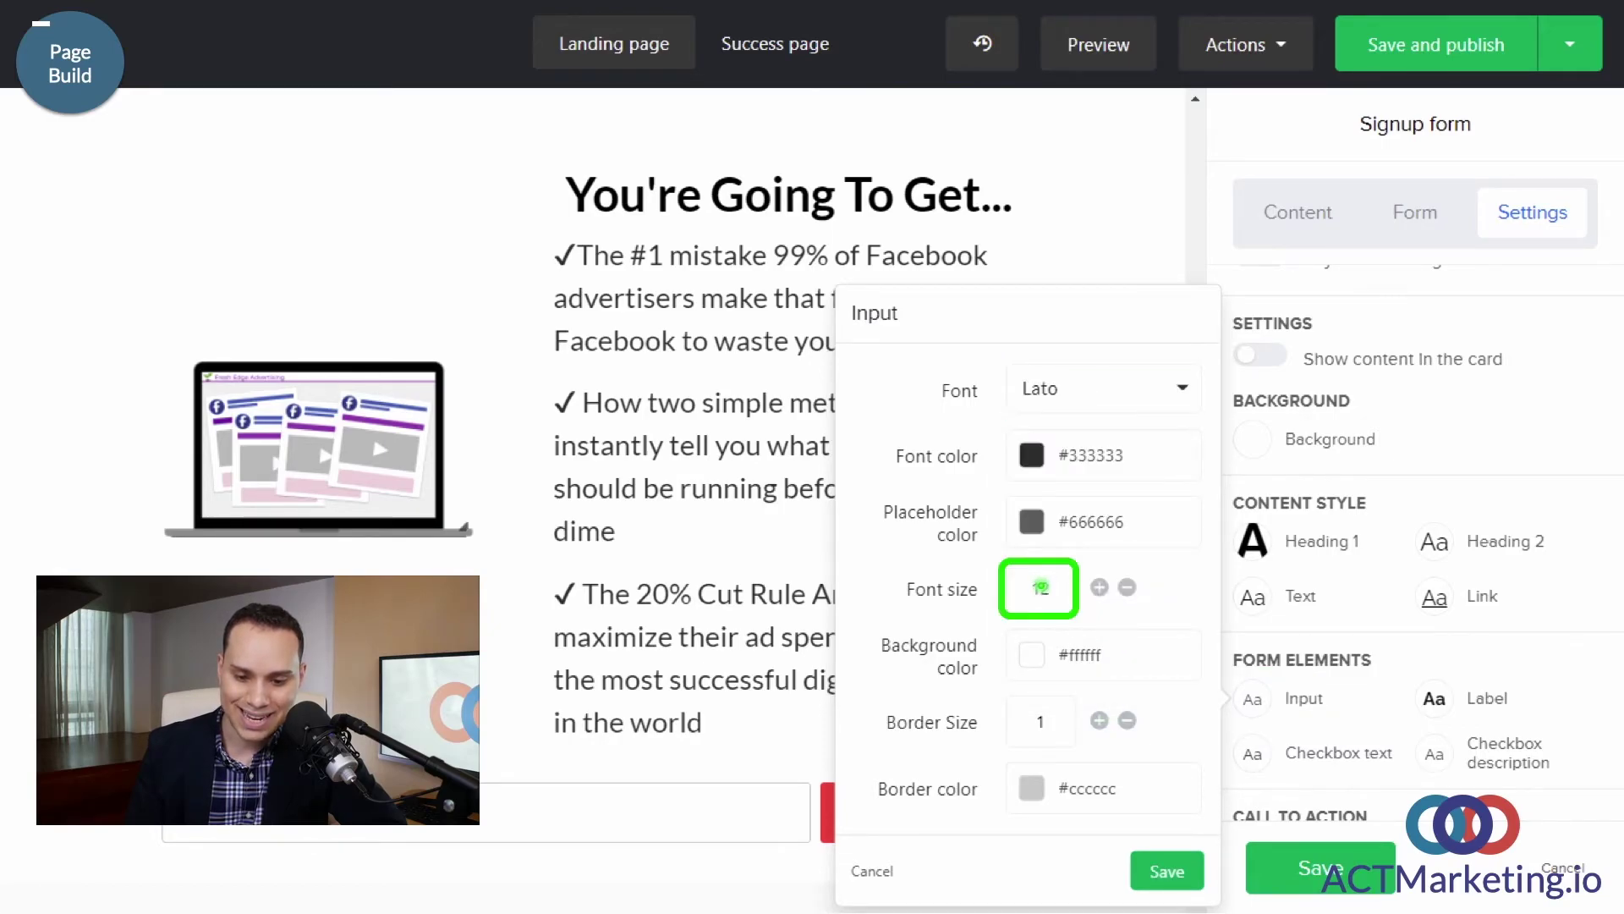
key("BackSpace")
type("8")
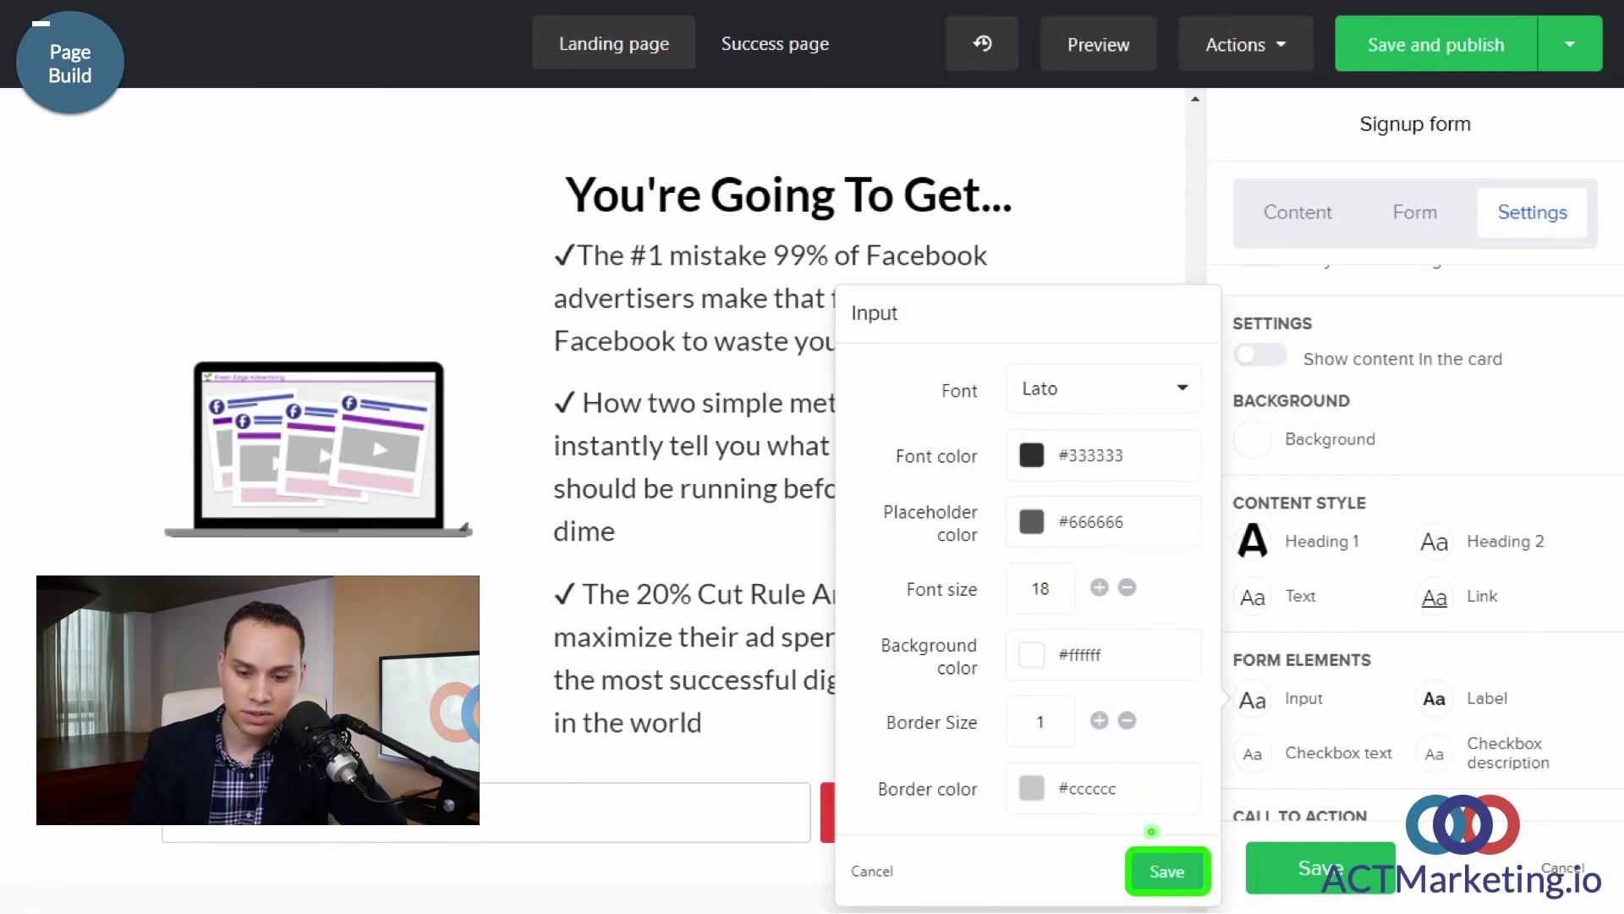
left_click(1176, 873)
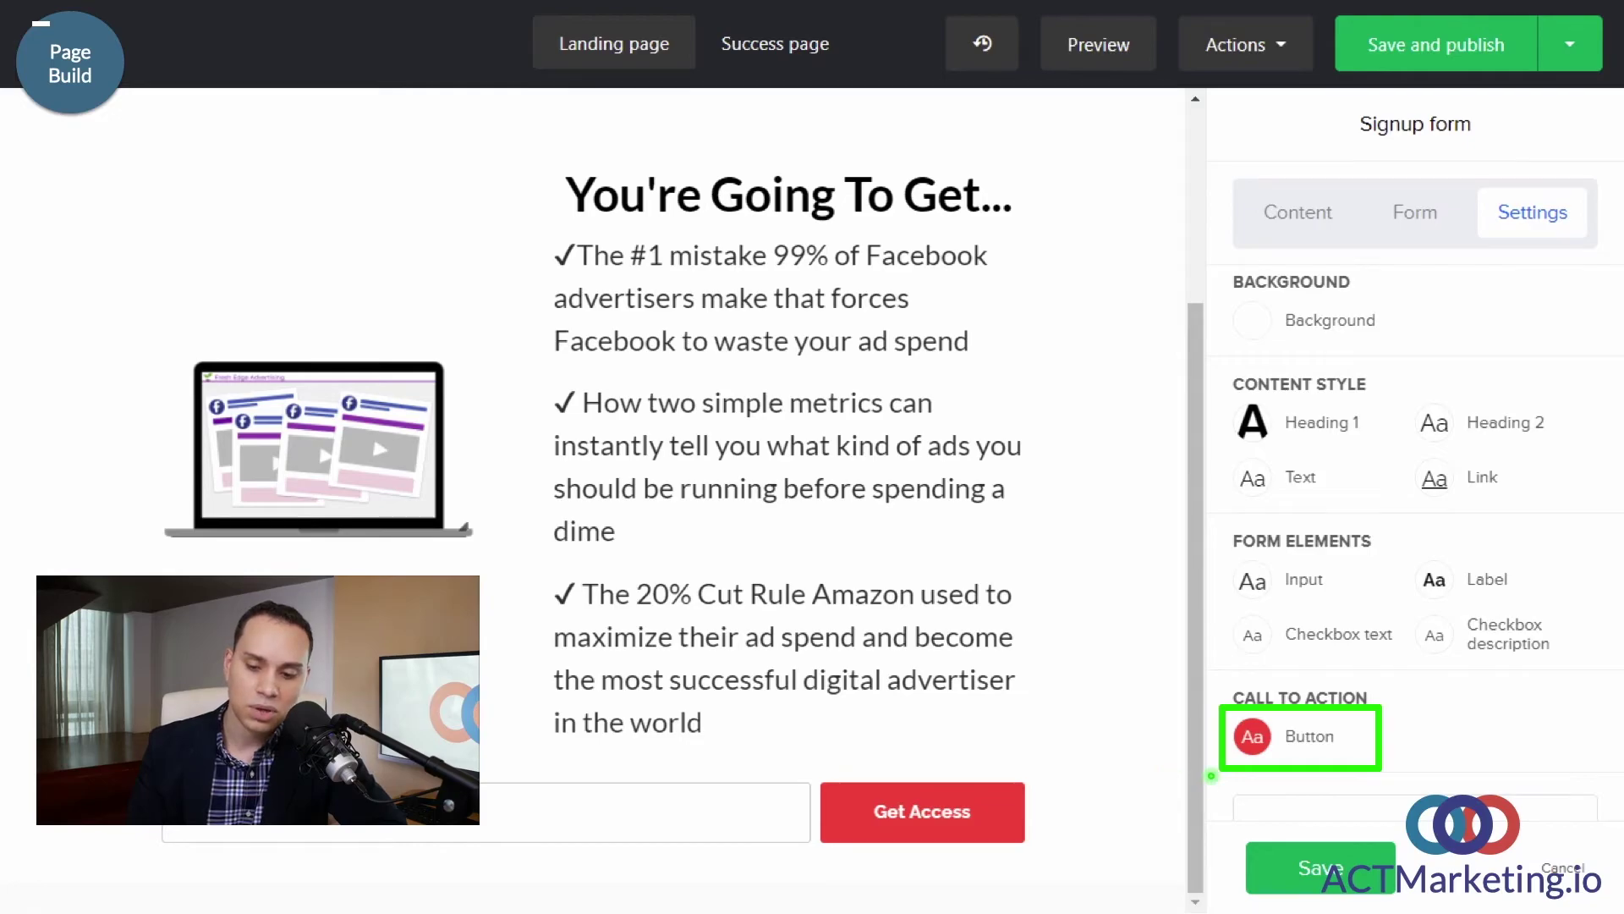
Step: Style the form's "Get Access" button with background colour #8e44ad and the Lato font at size 24
left_click(1283, 743)
left_click(933, 434)
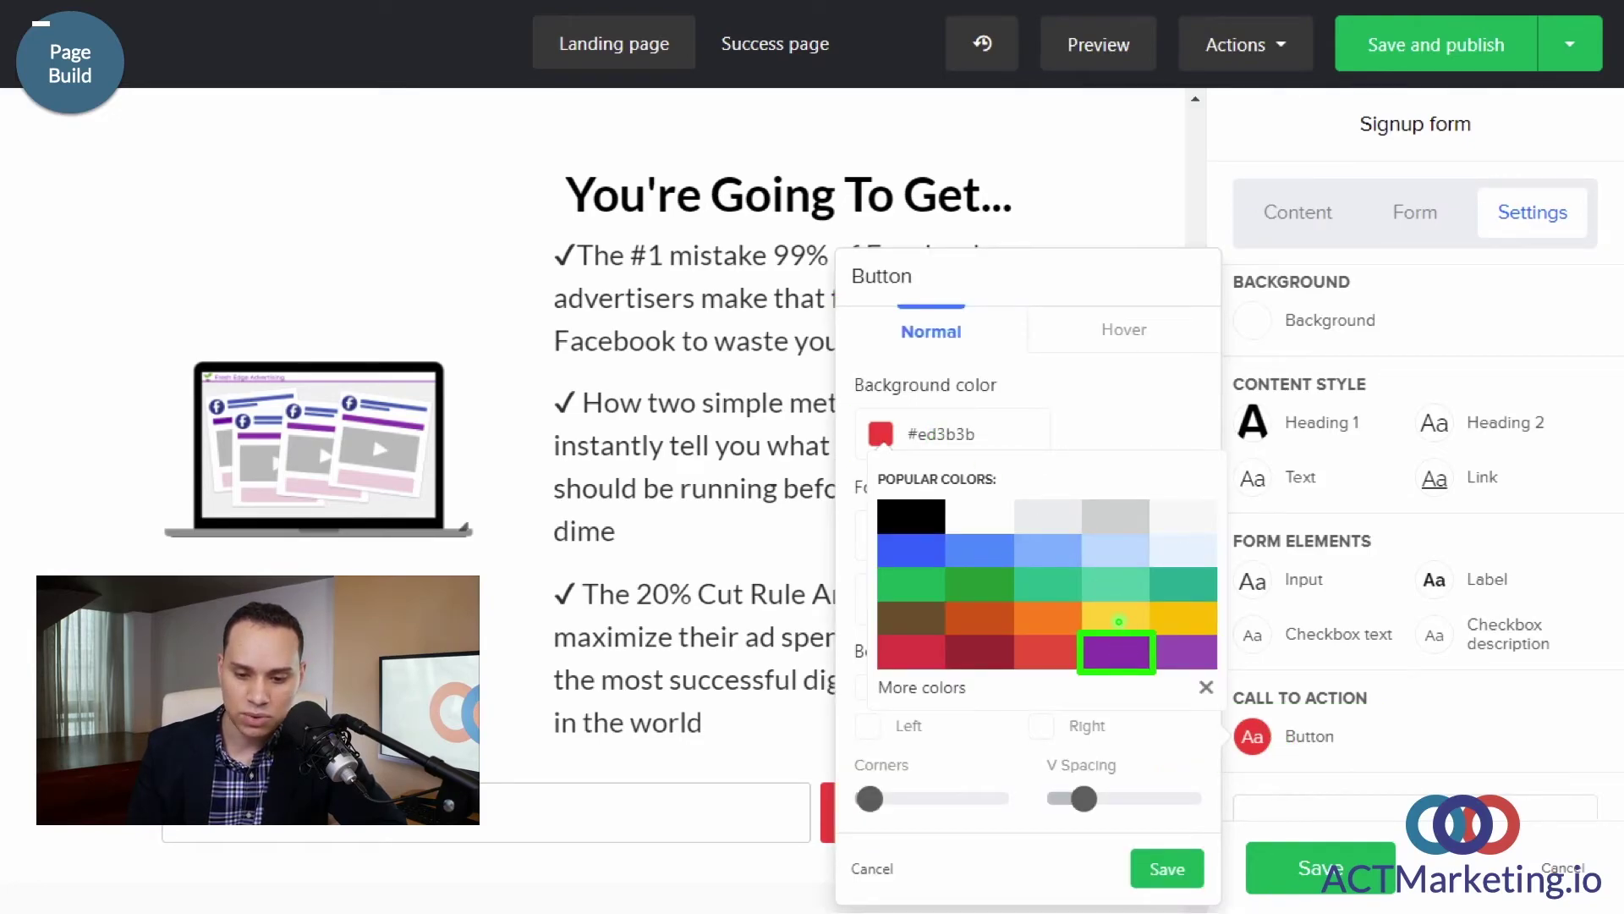
left_click(1117, 650)
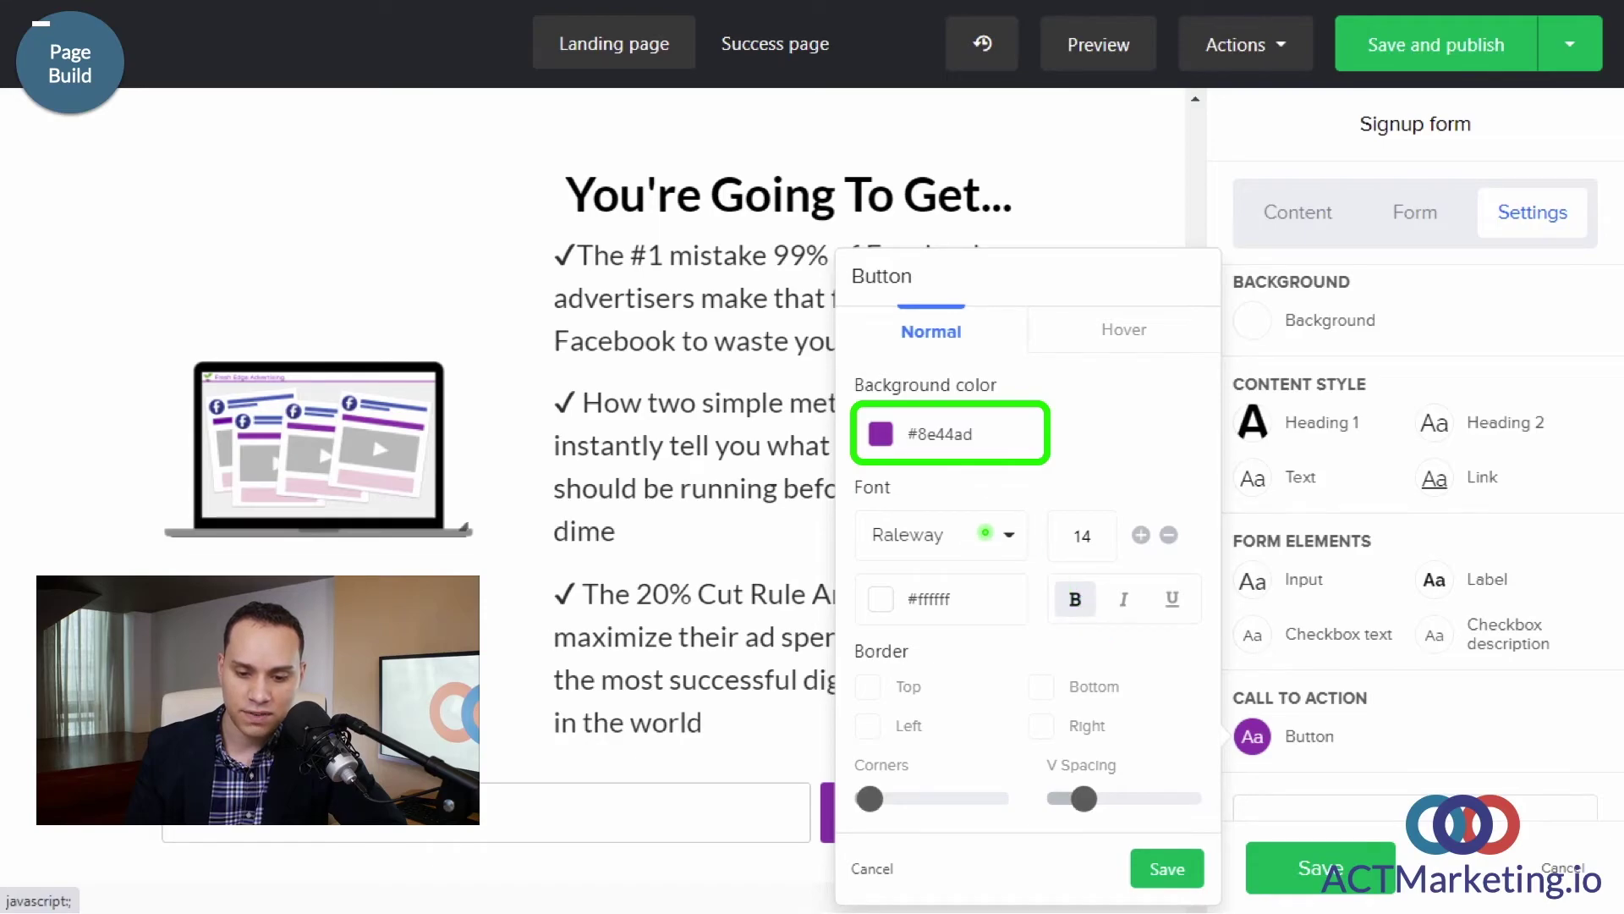
left_click(986, 534)
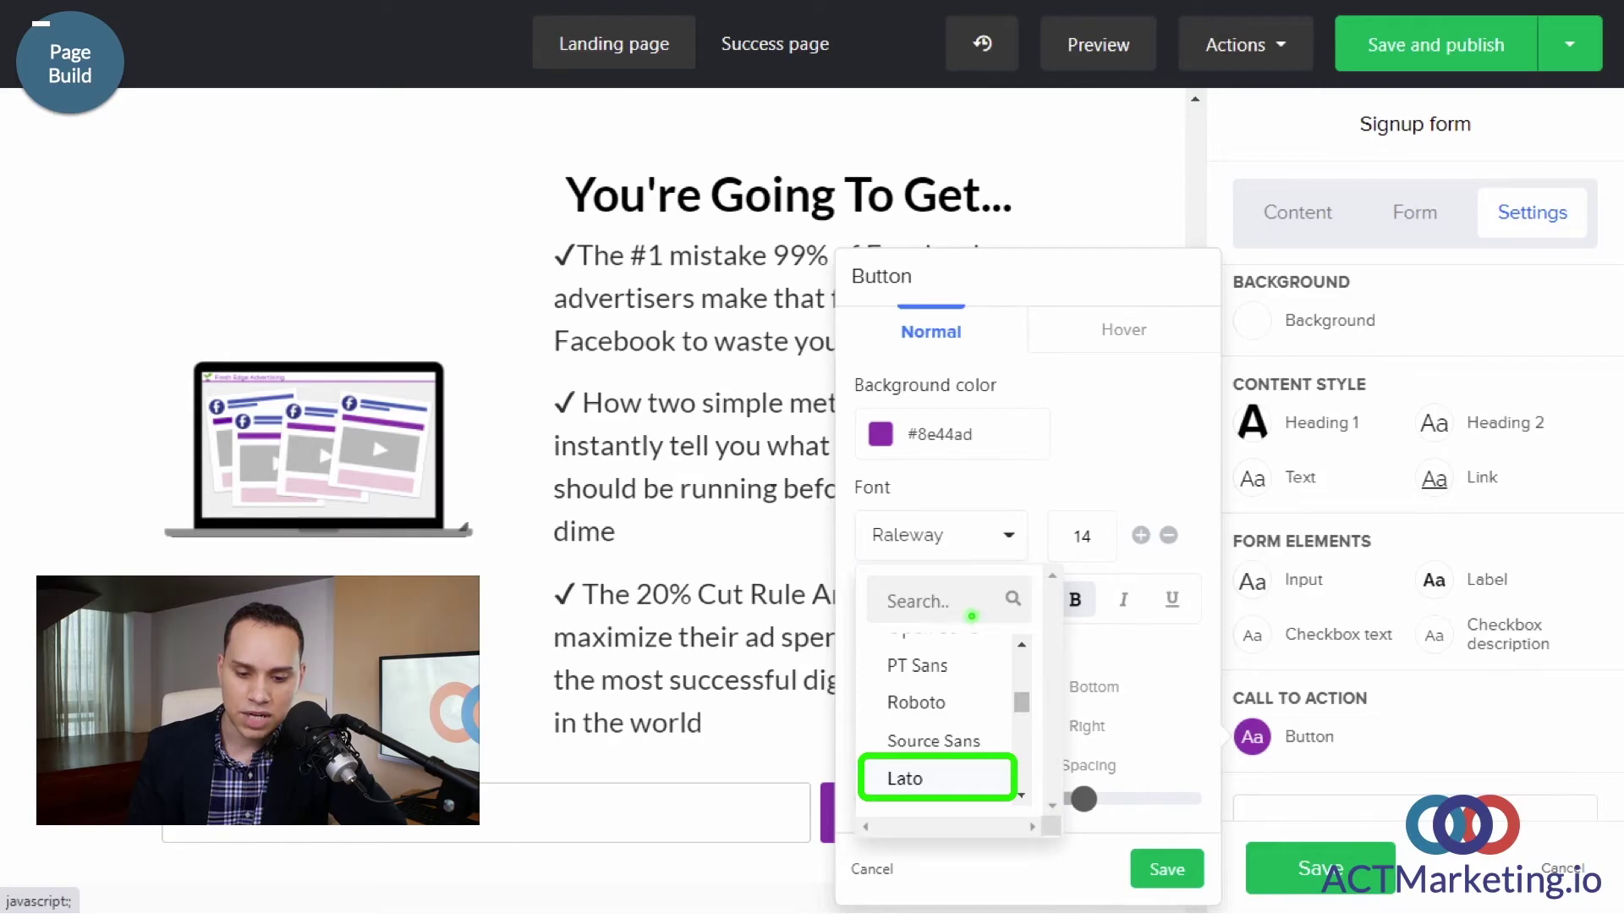
left_click(945, 780)
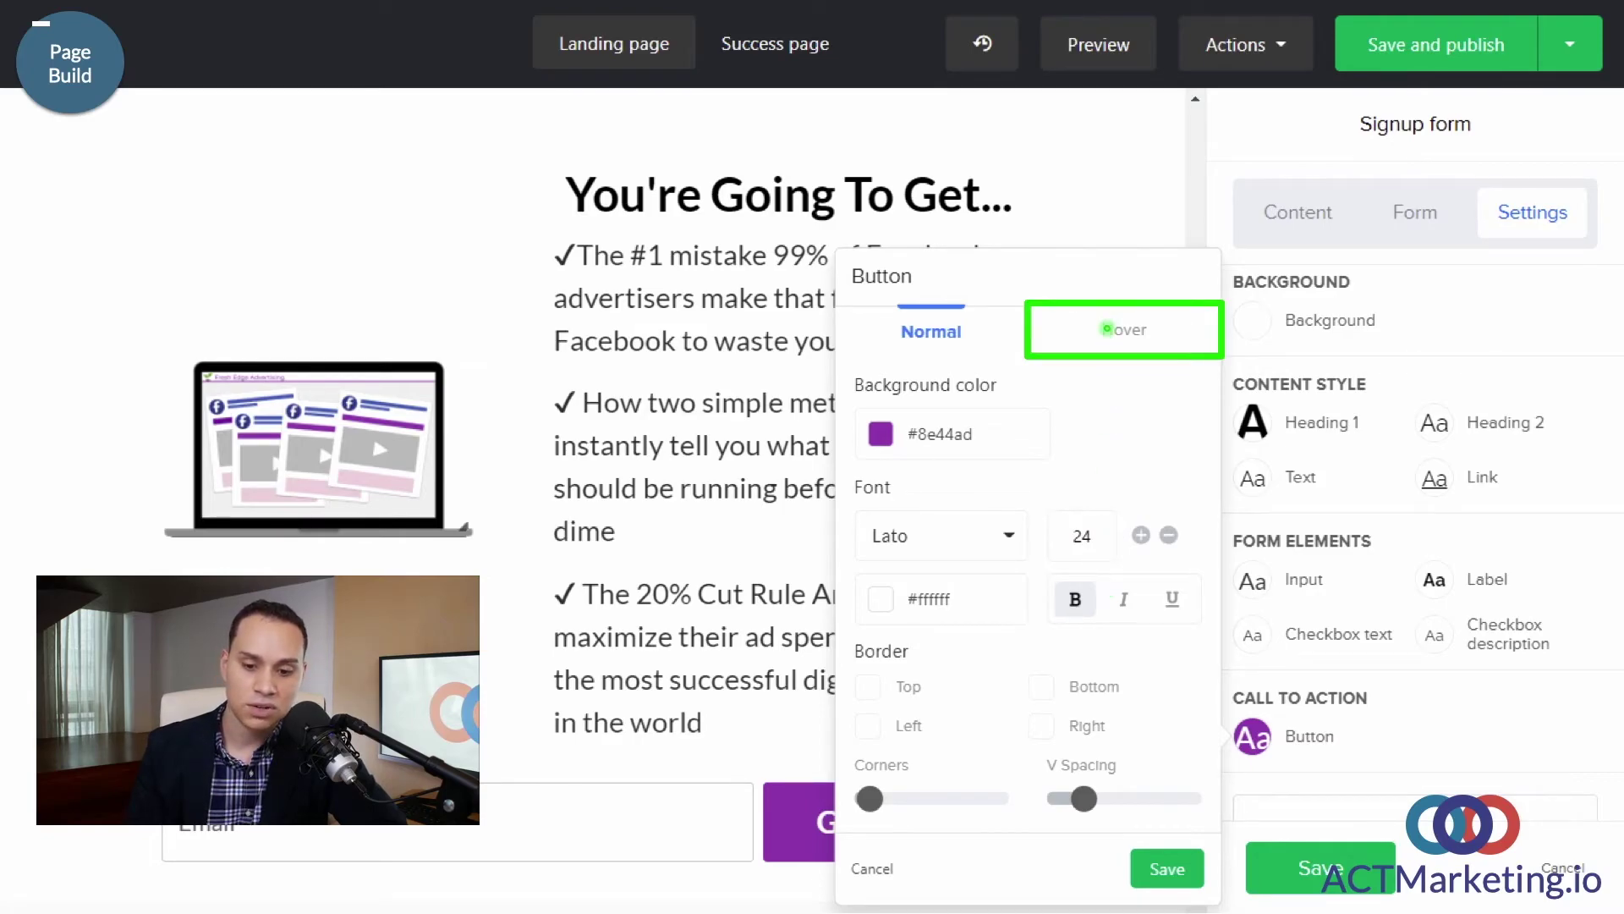
Step: Set the button's hover background to #28a745, save the style, and set the form's bottom spacing to 0
left_click(1106, 328)
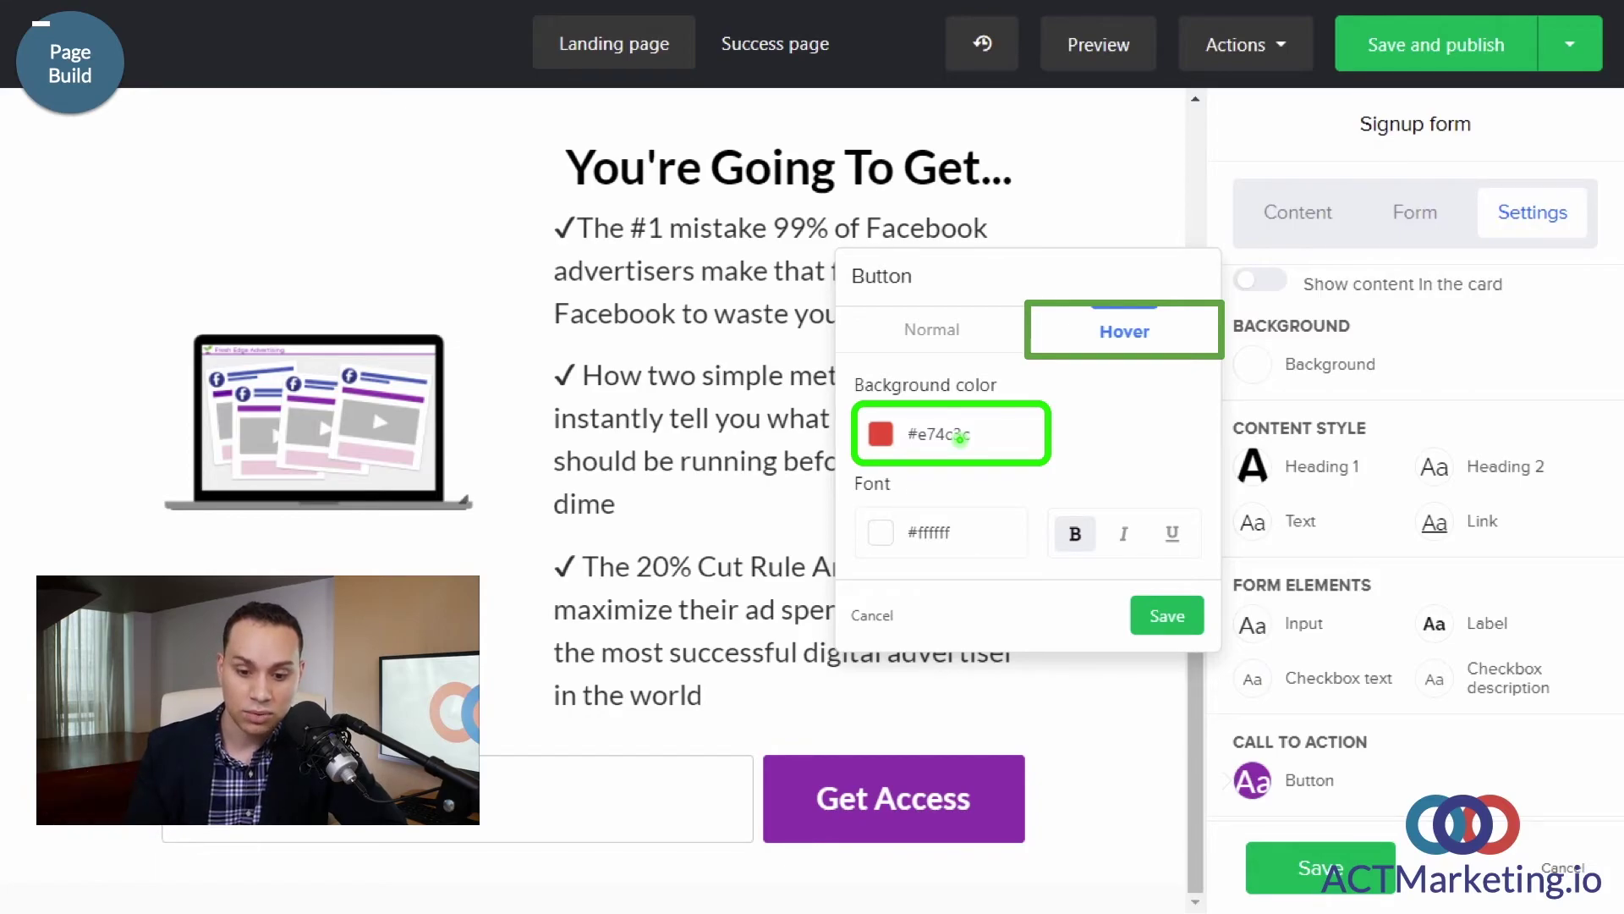
left_click(959, 437)
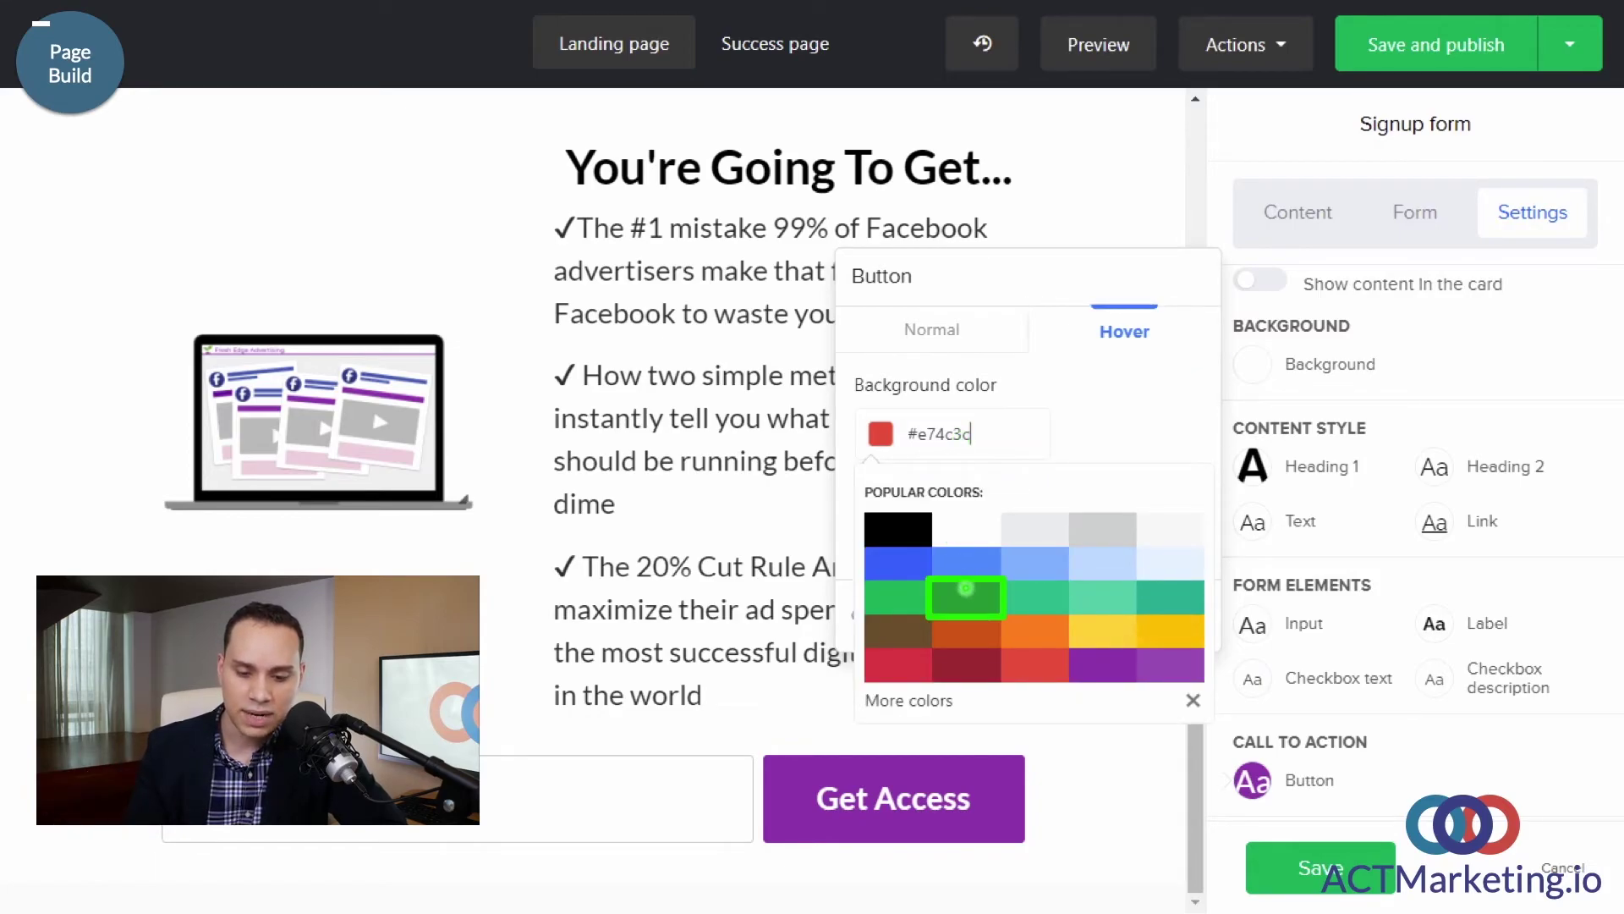
left_click(965, 597)
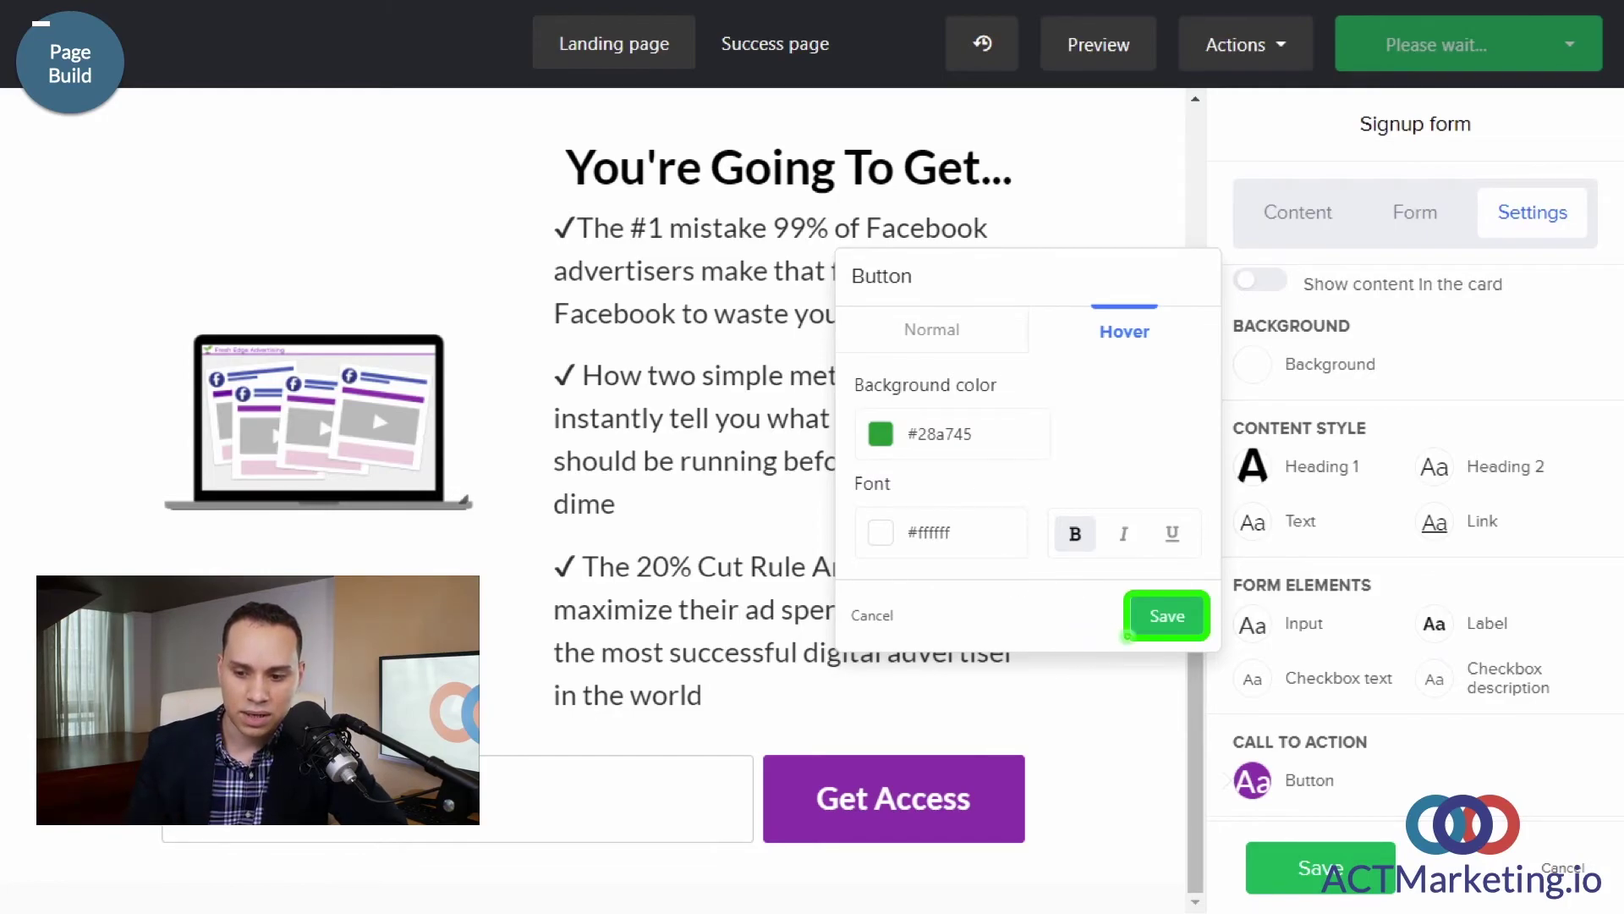
left_click(1168, 615)
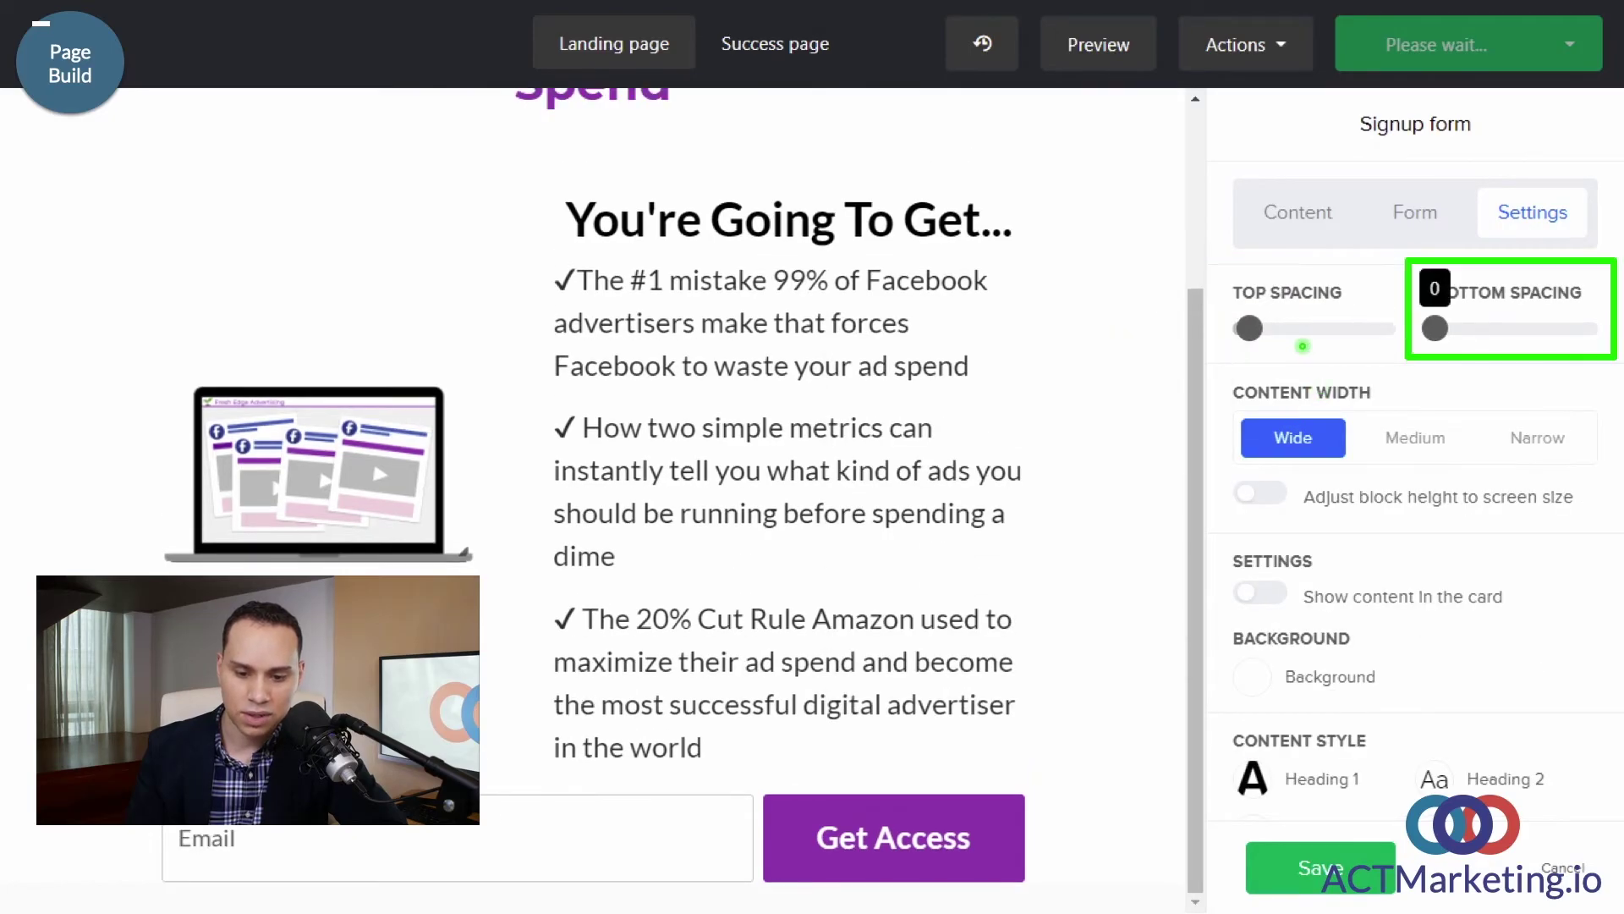
Step: Add another Image + Content block below the signup form and exclude its buttons
scroll(1489, 321, "down", 4)
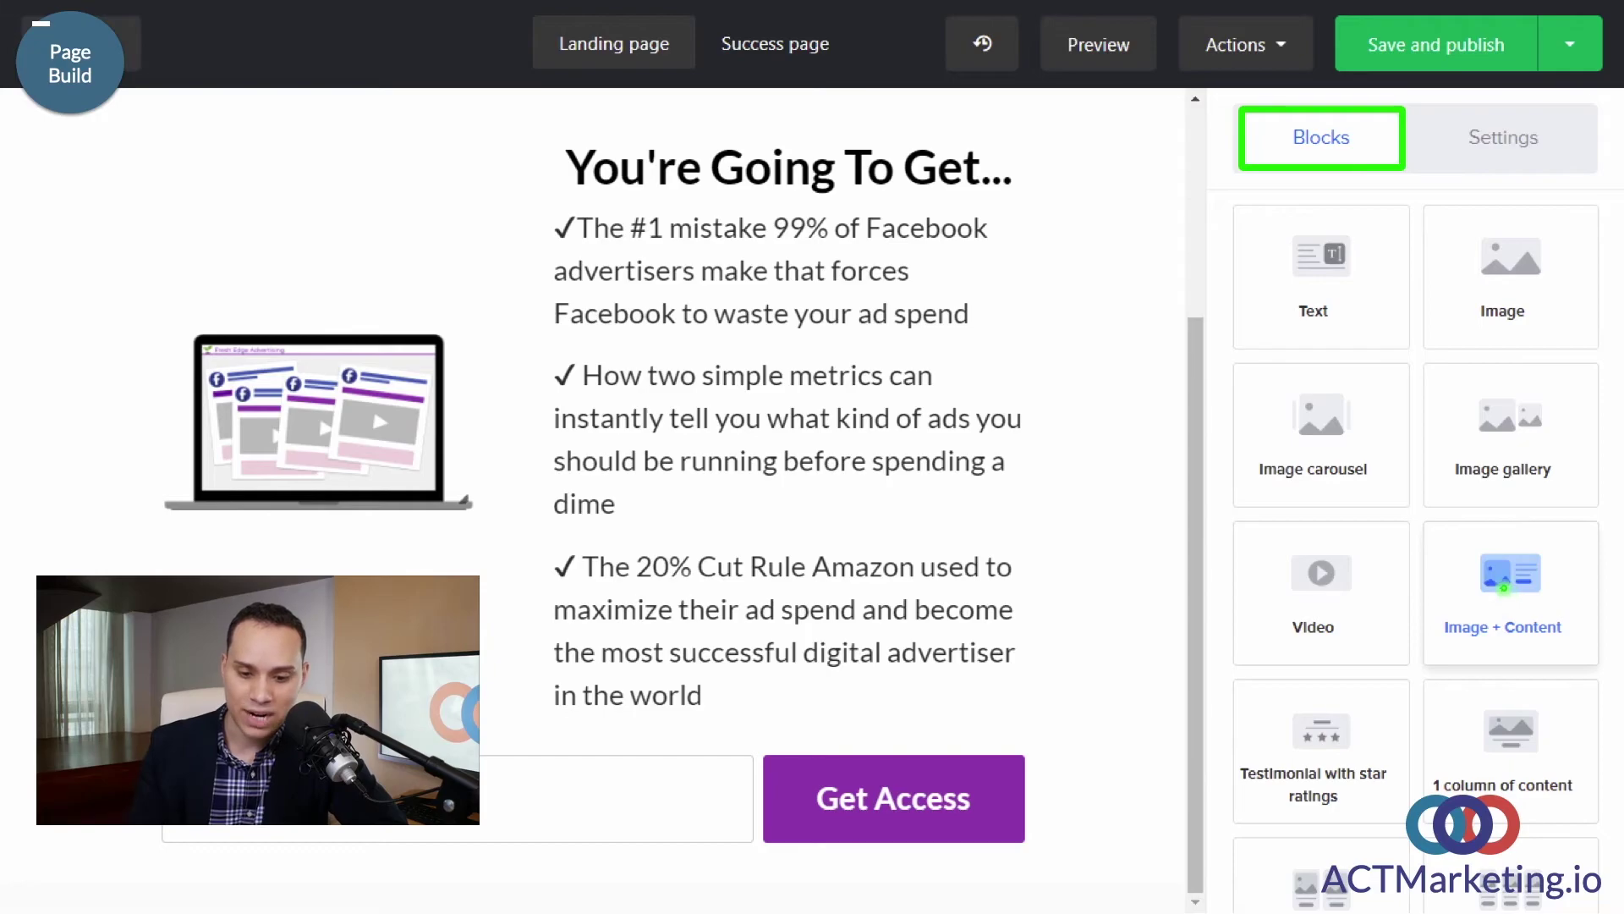
left_click(1504, 587)
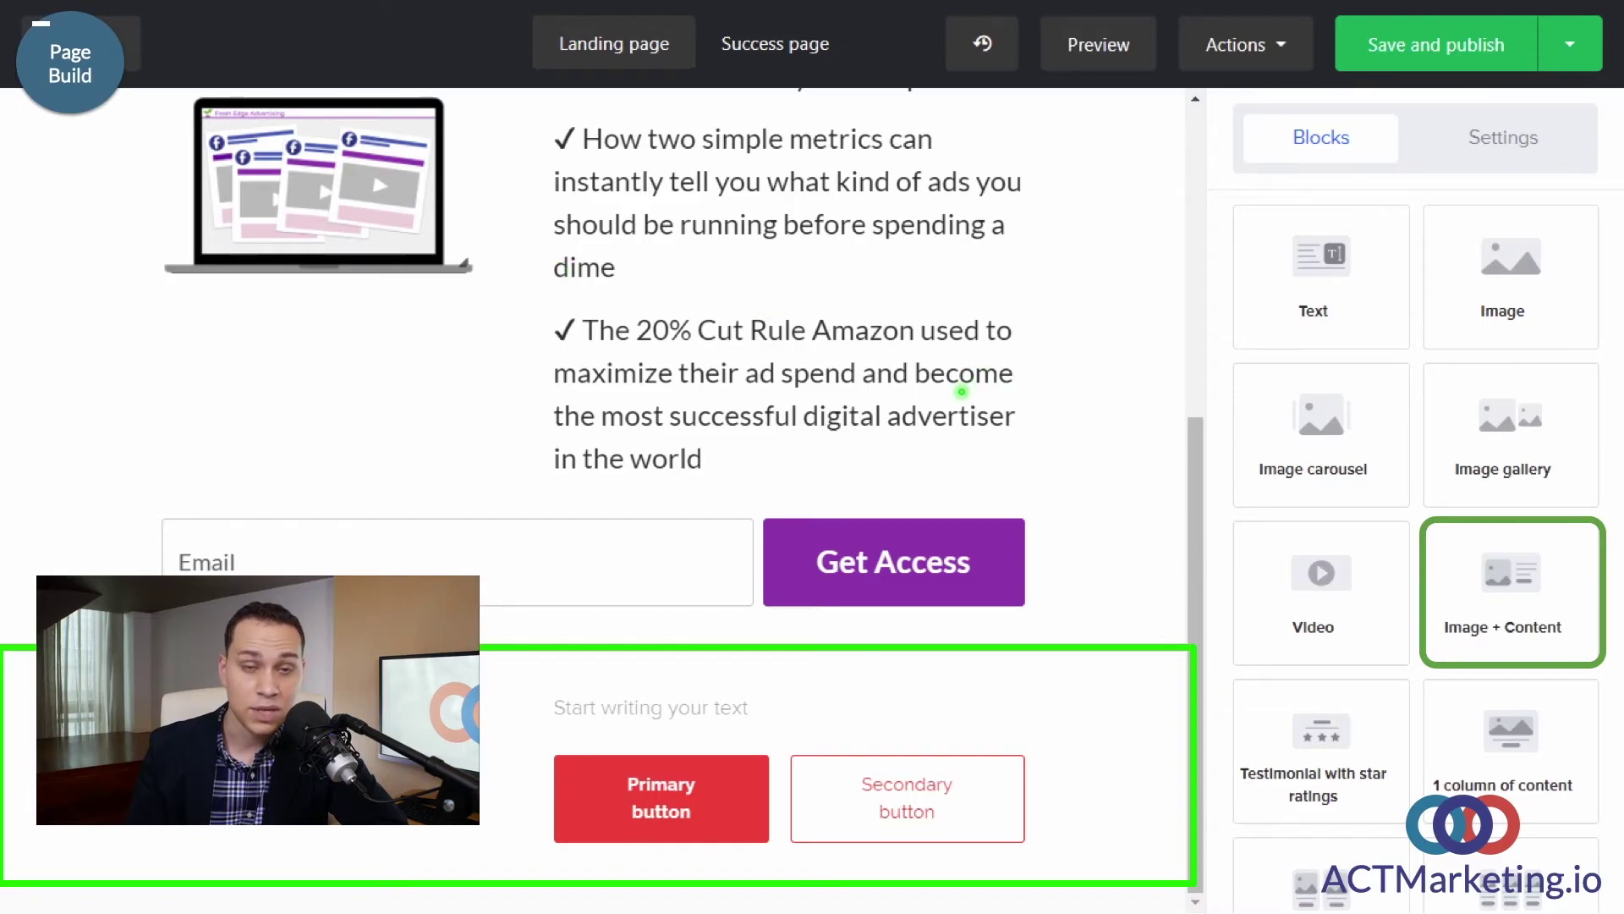
mouse_move(971, 765)
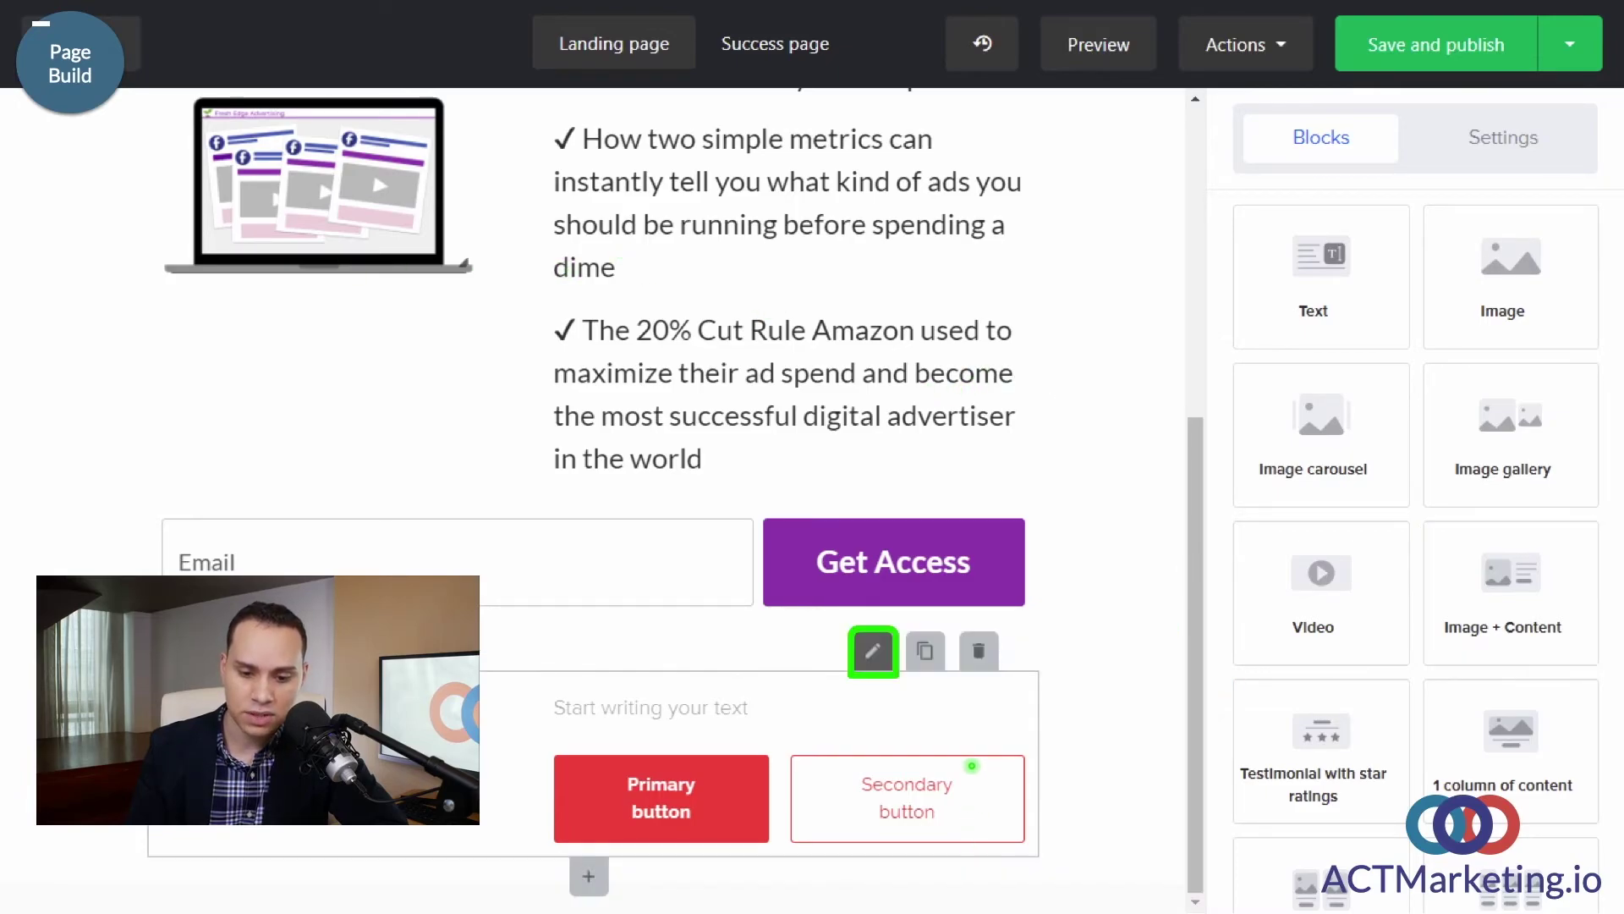
left_click(873, 651)
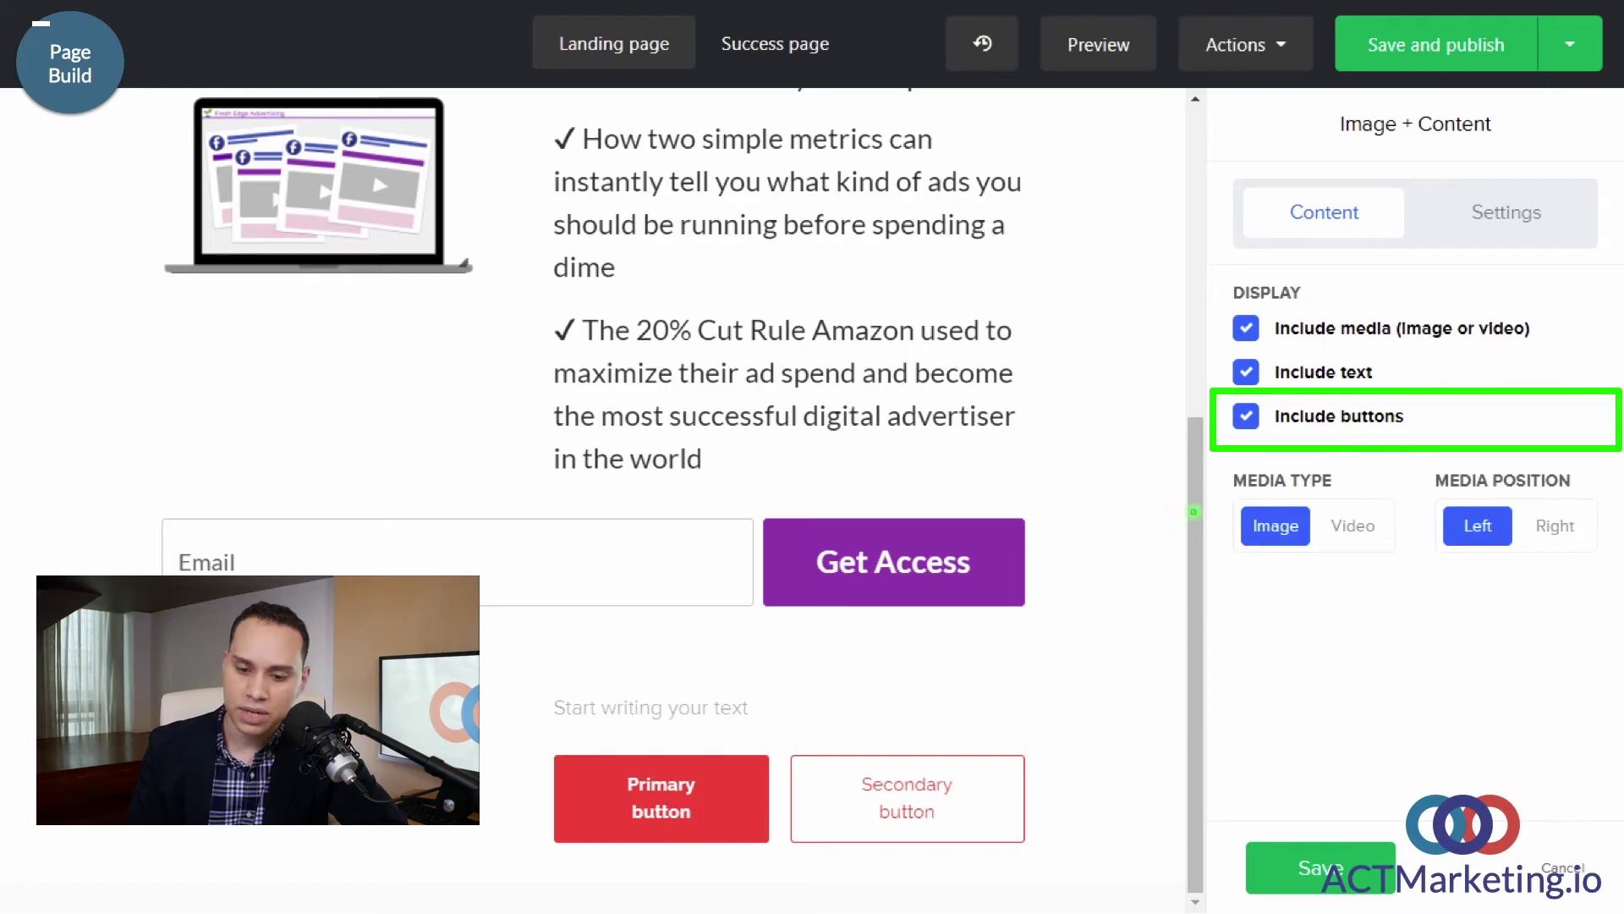
left_click(1256, 421)
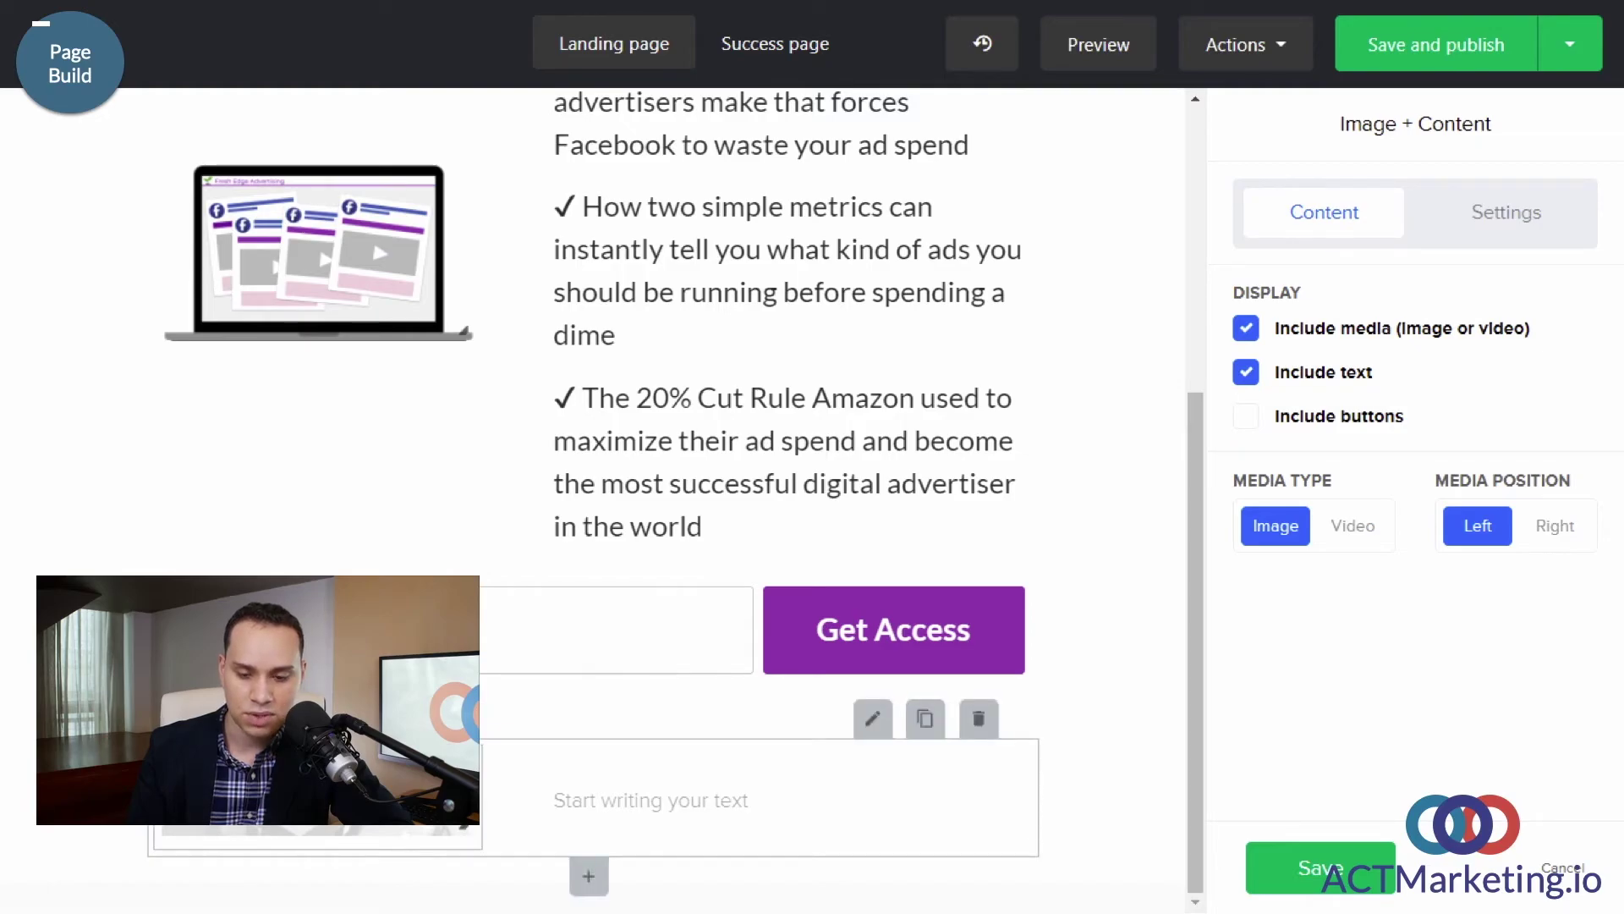
Step: Fill the new block's image placeholder with the stored portrait of the man in glasses and align it to the right
left_click(356, 787)
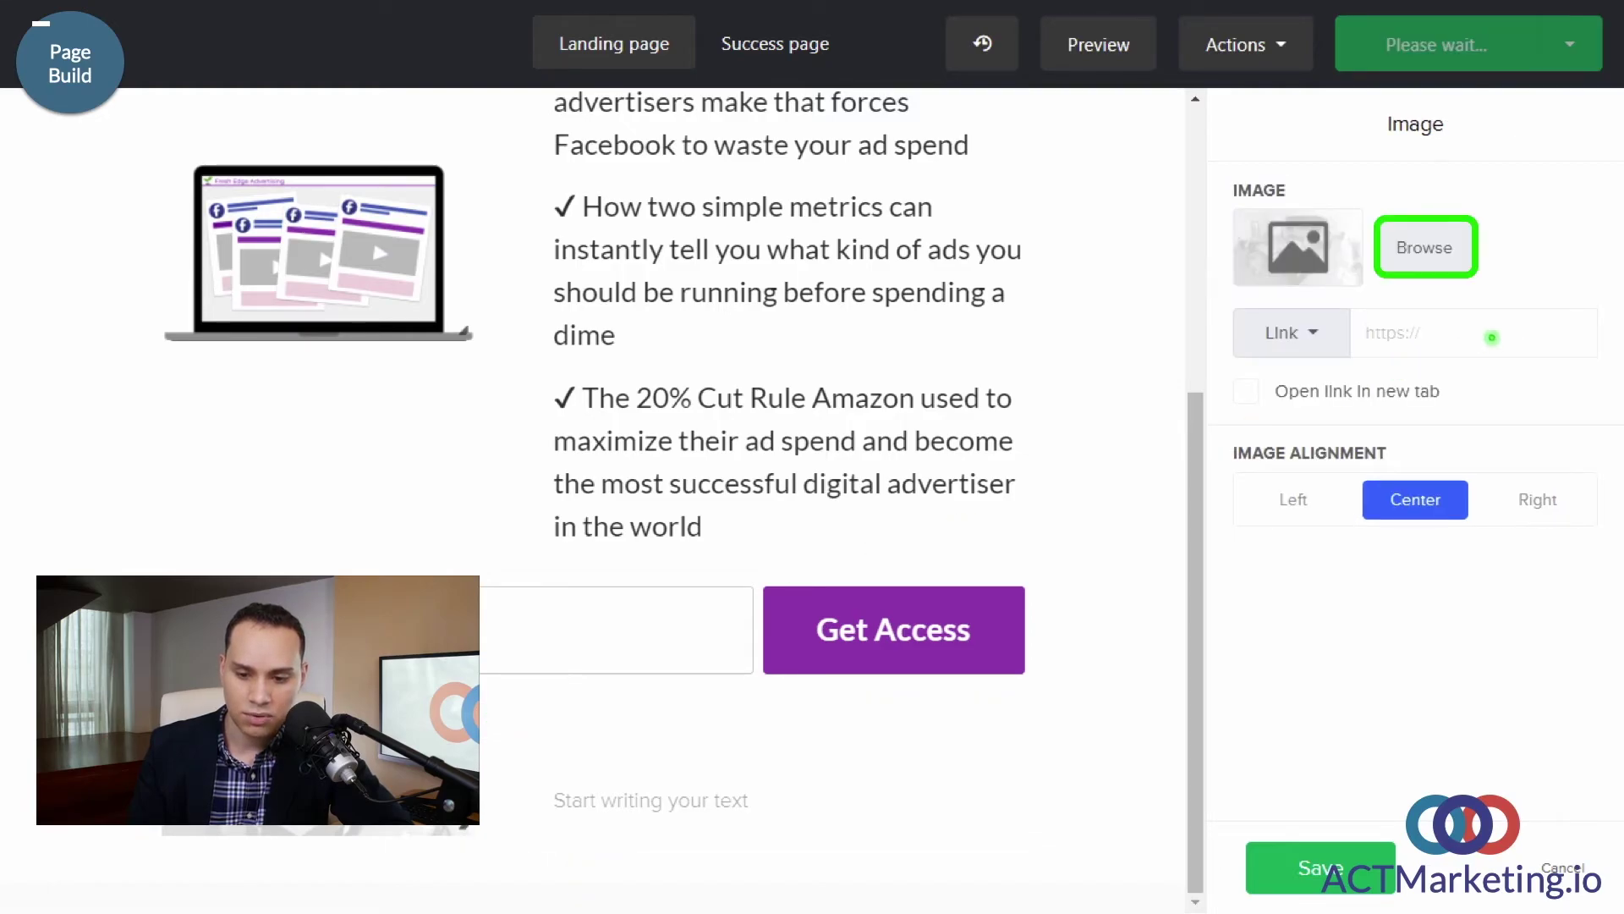
left_click(1426, 258)
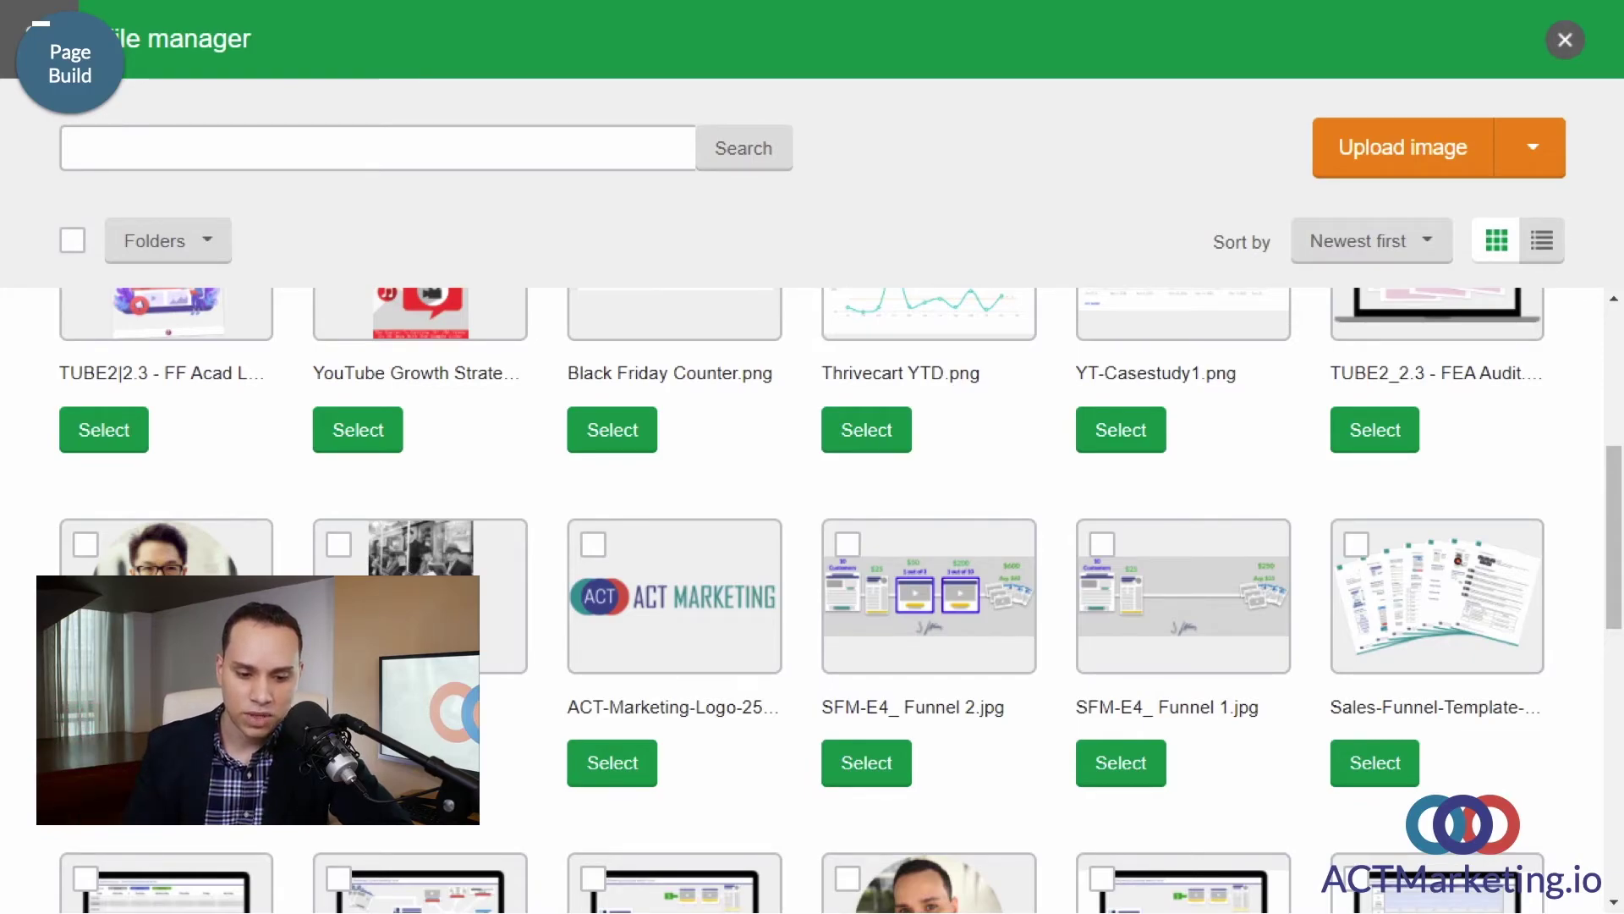
left_click(85, 544)
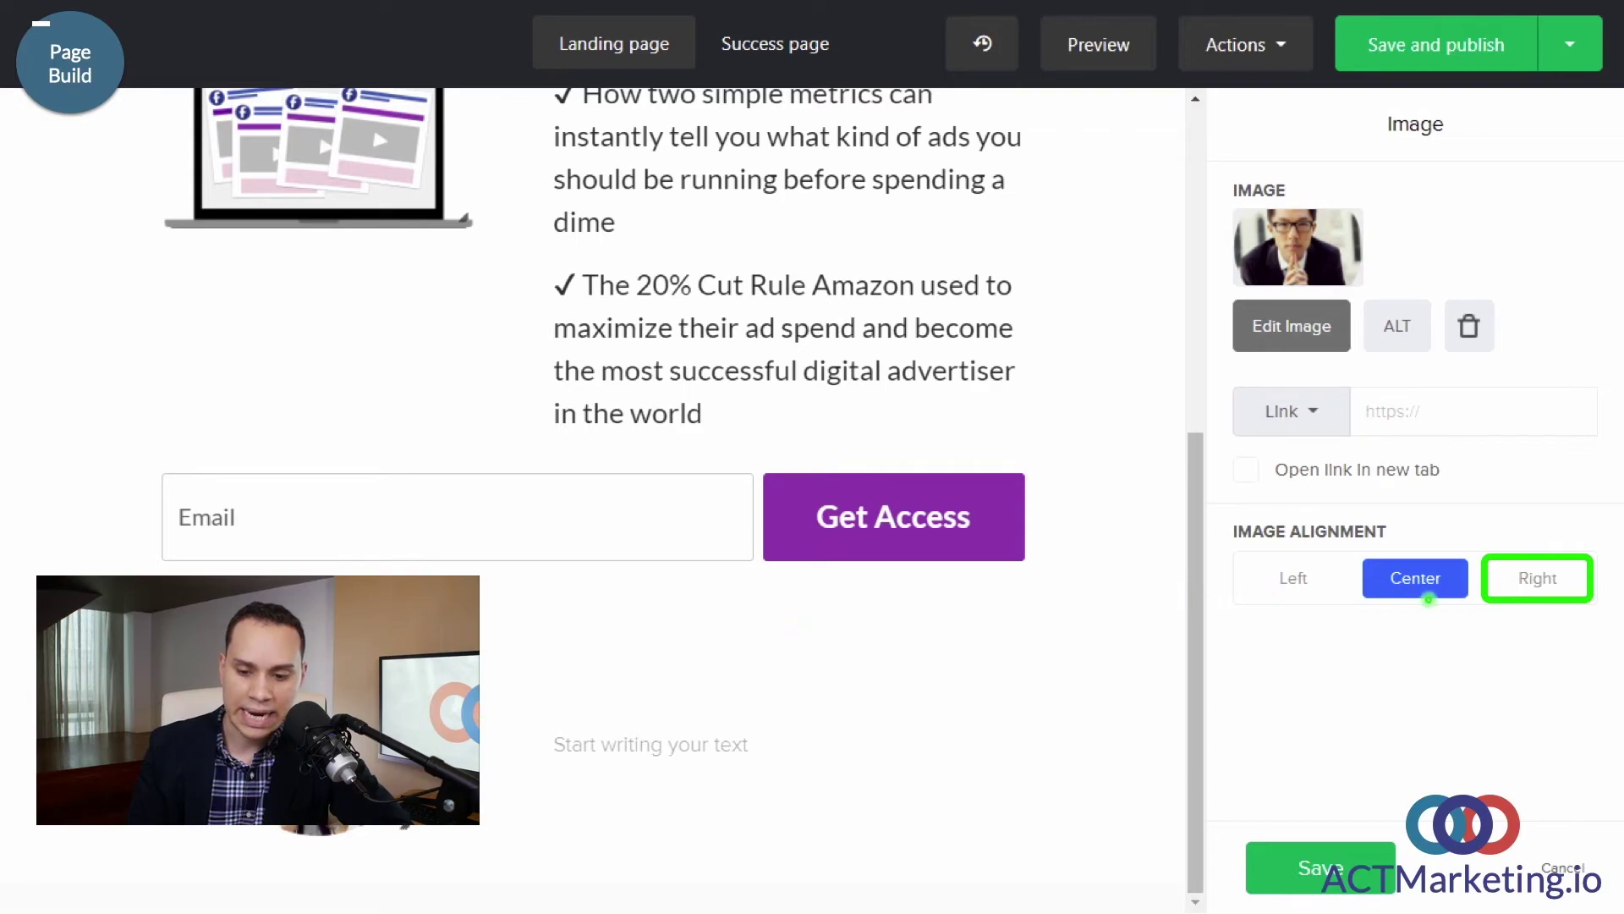
left_click(1523, 577)
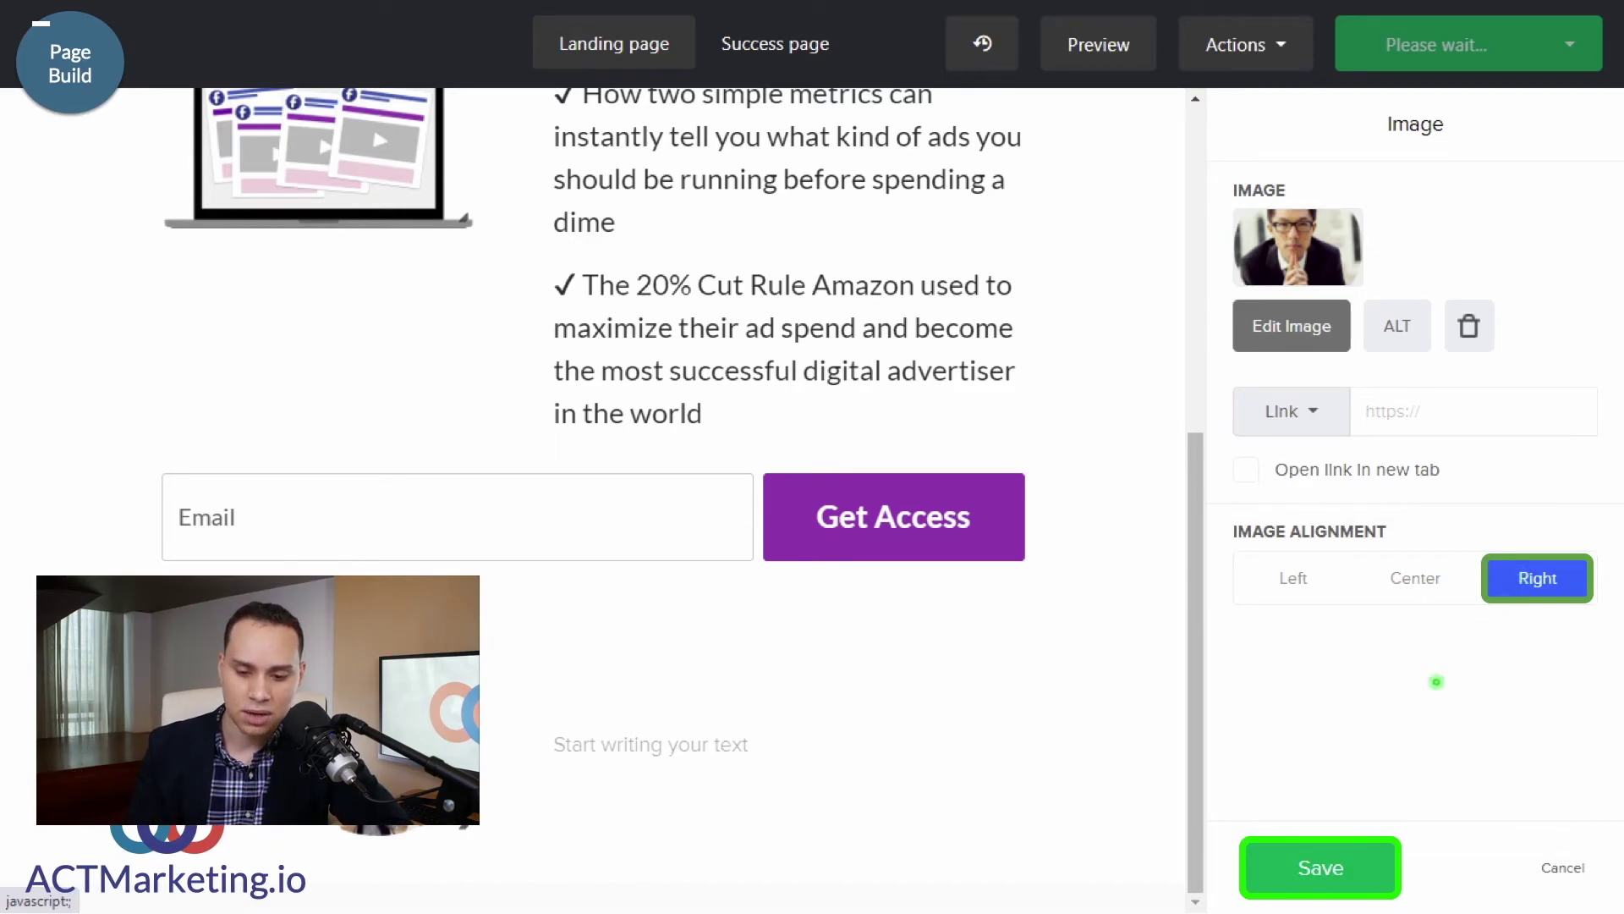
Step: Enter the Fresh Edge Advertising co-founder's testimonial beside the saved portrait and set its text font to Lato
left_click(1334, 846)
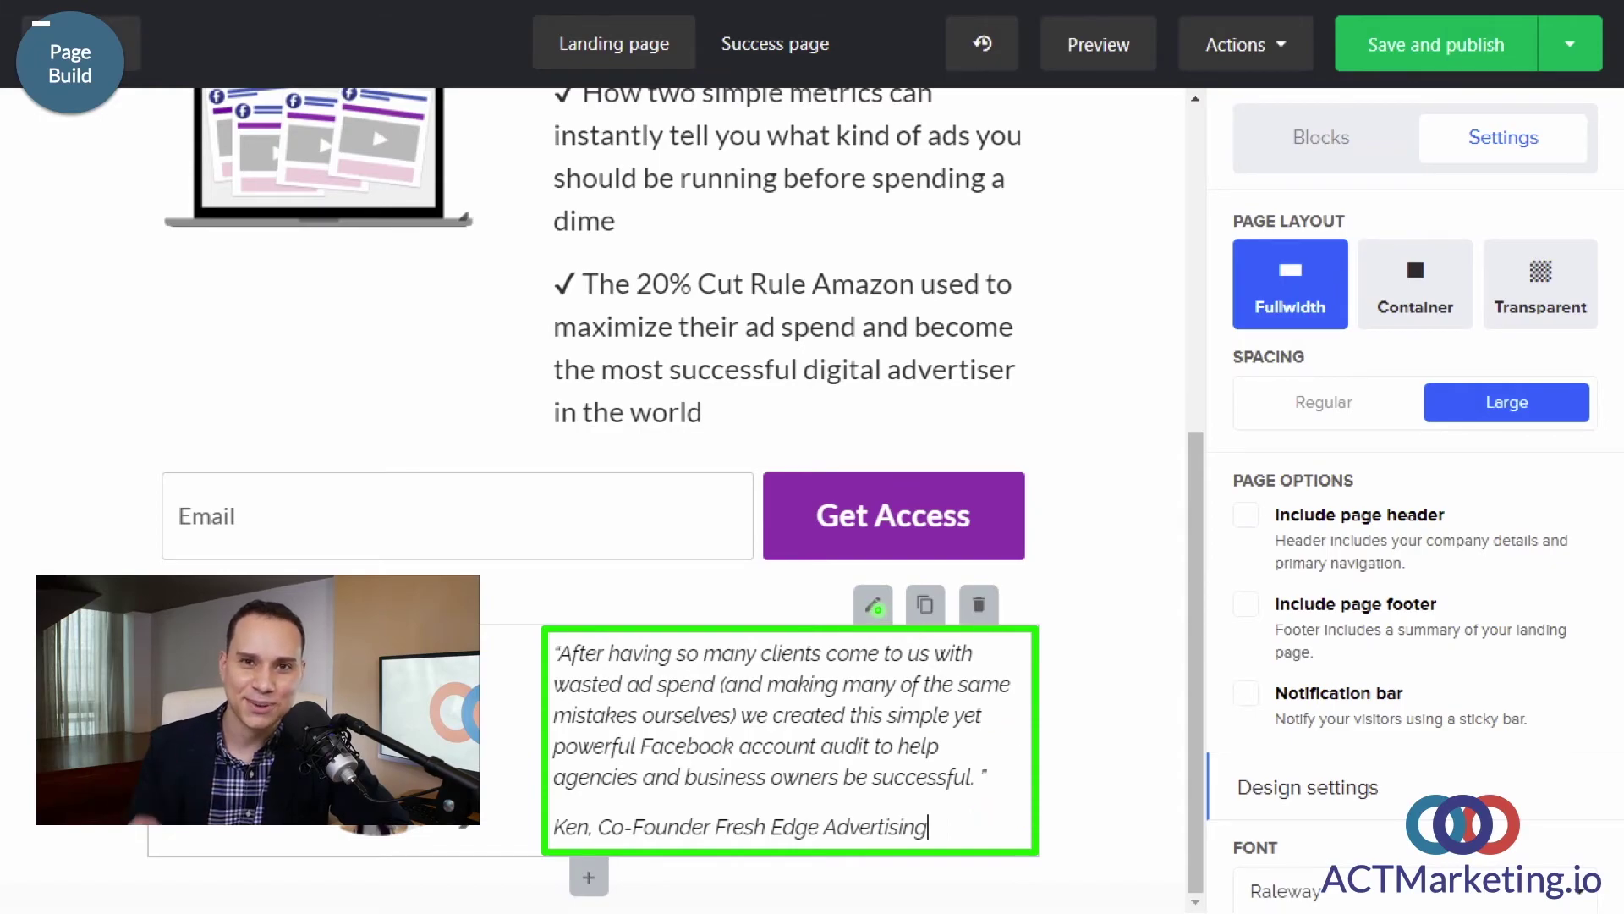
left_click(875, 606)
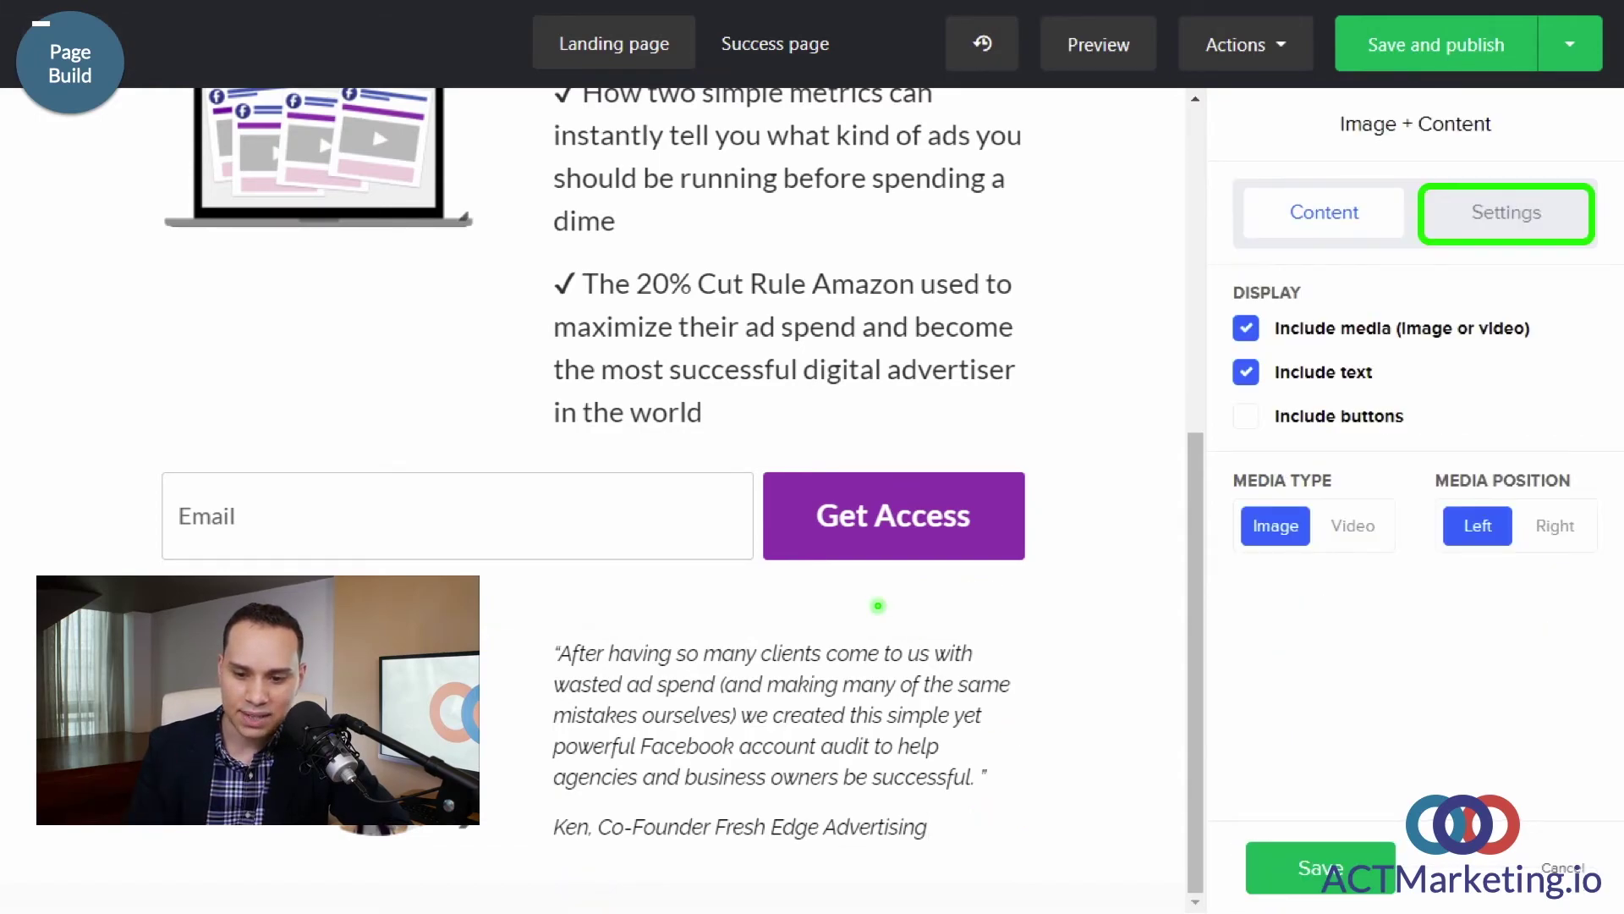
left_click(1489, 221)
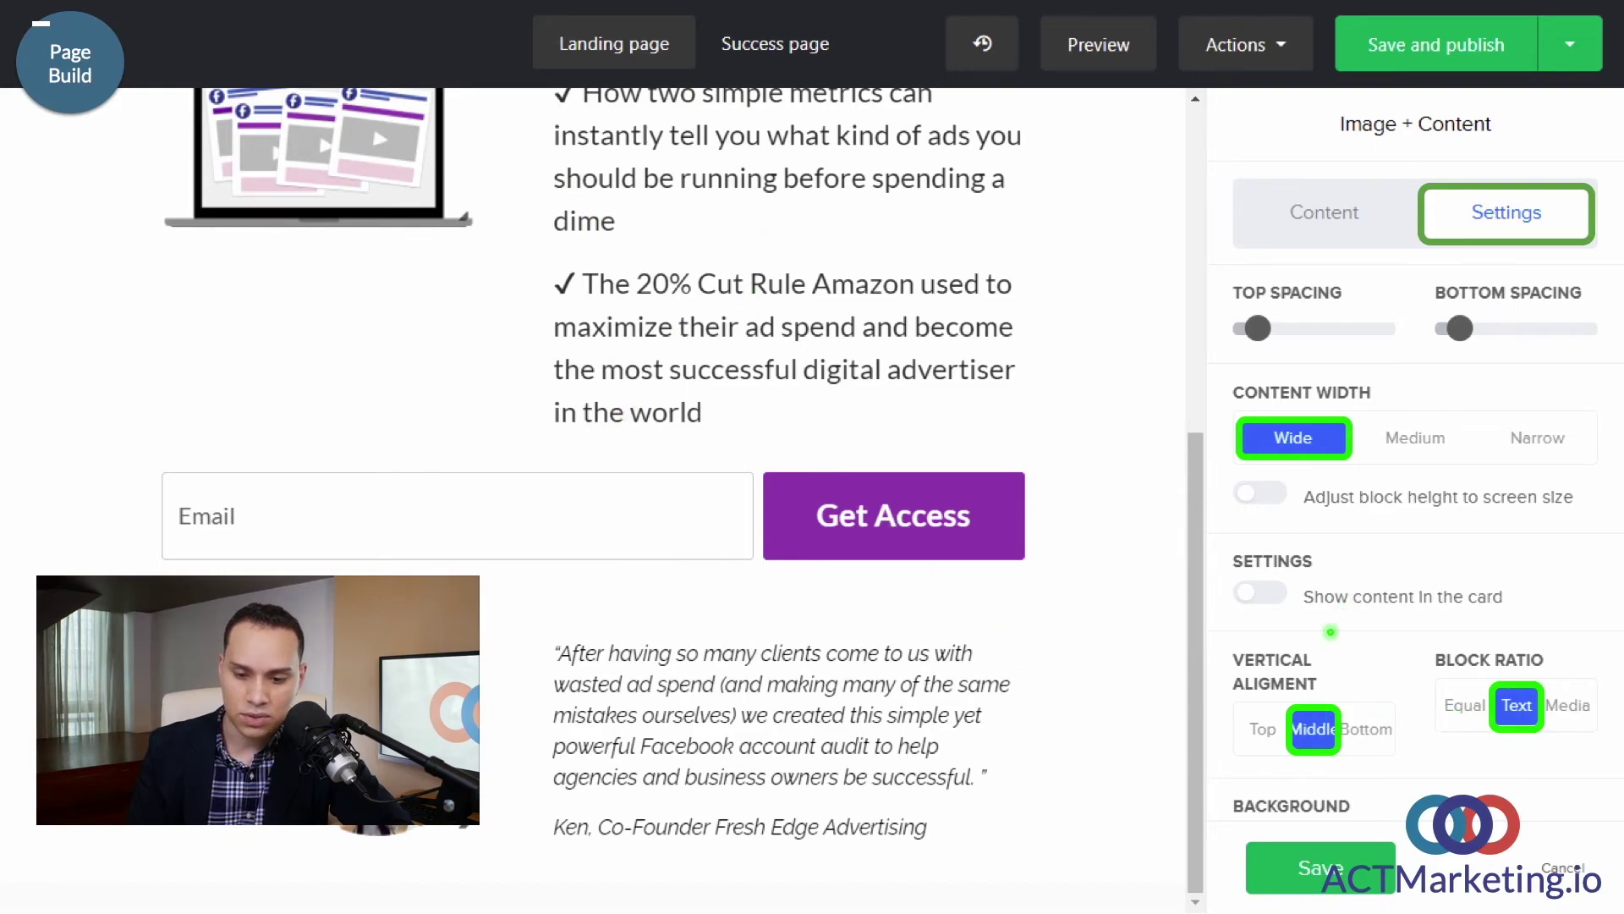
scroll(1330, 631, "down", 5)
left_click(1453, 541)
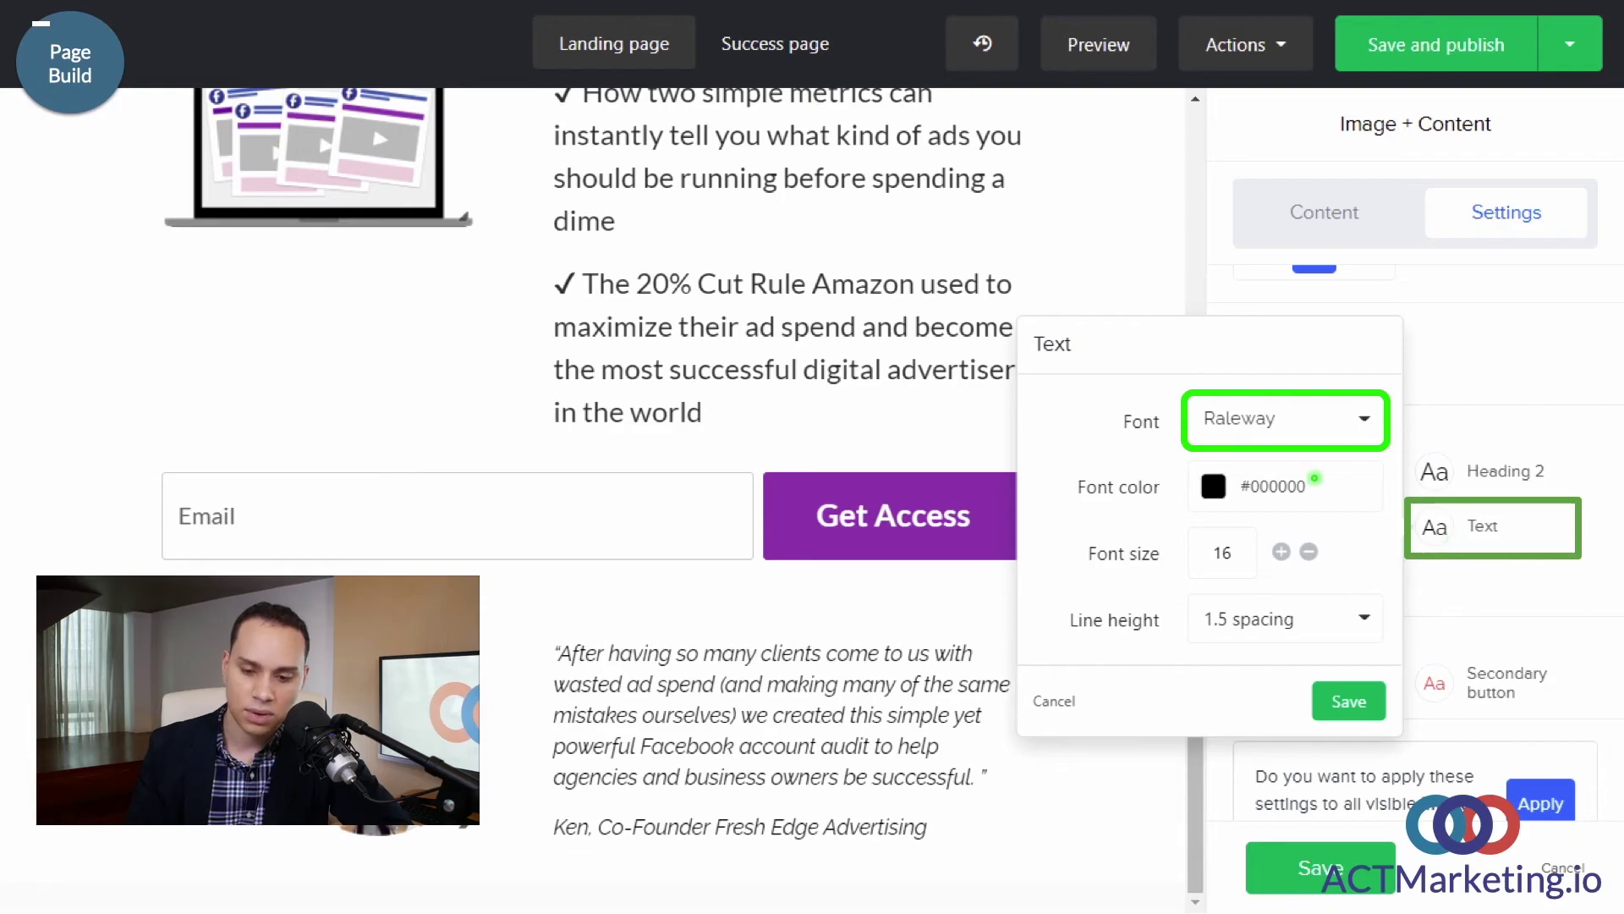
left_click(1252, 406)
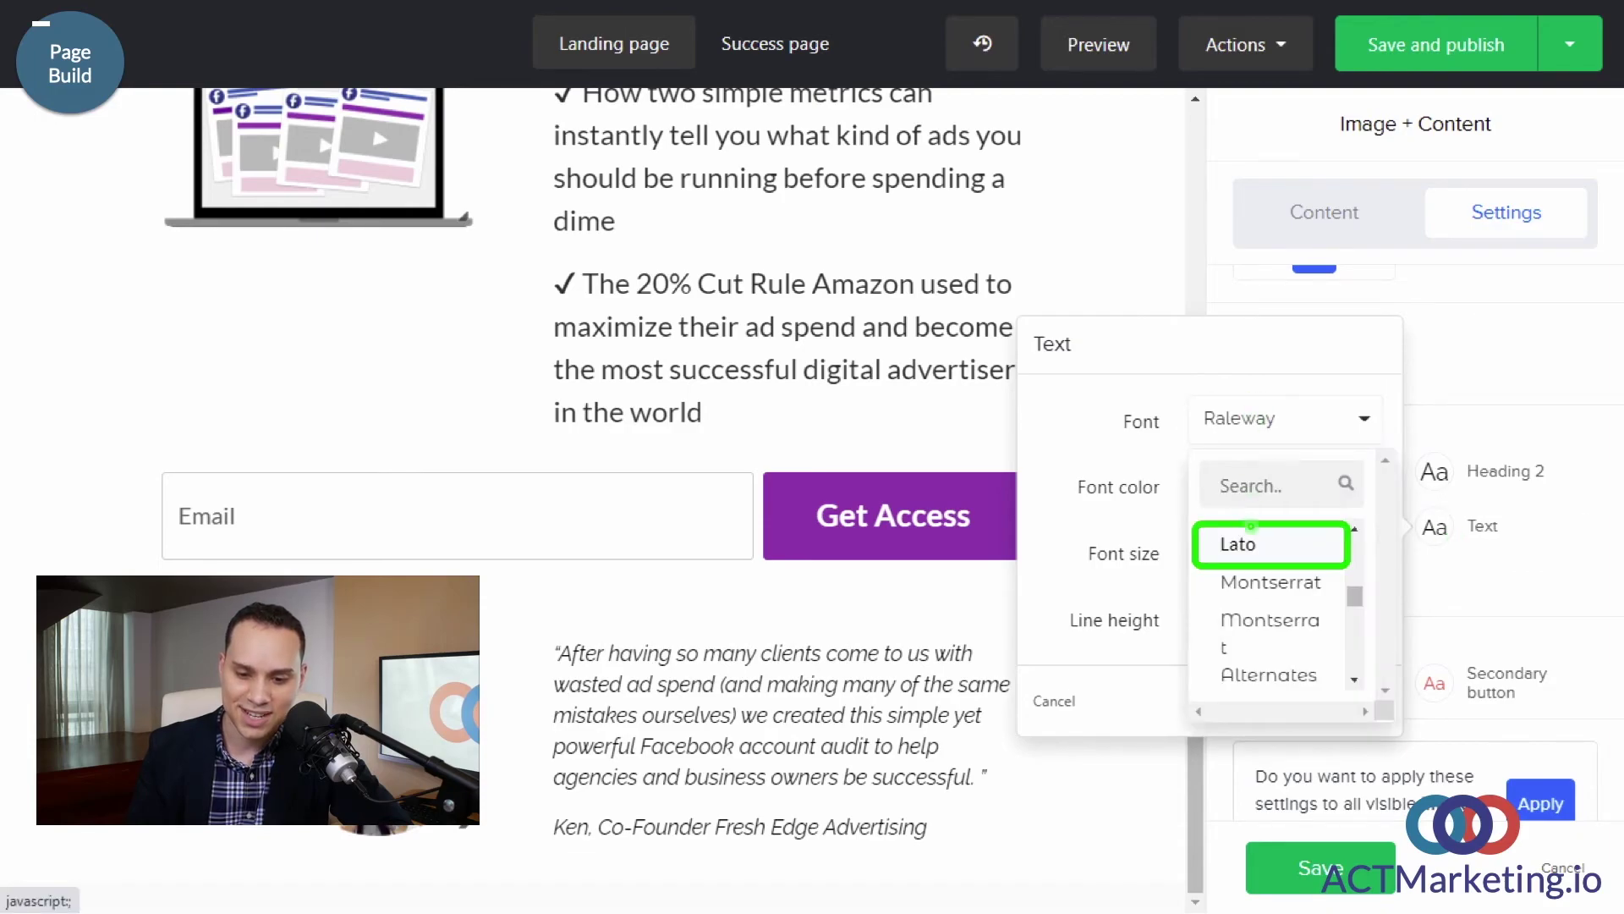
left_click(1251, 541)
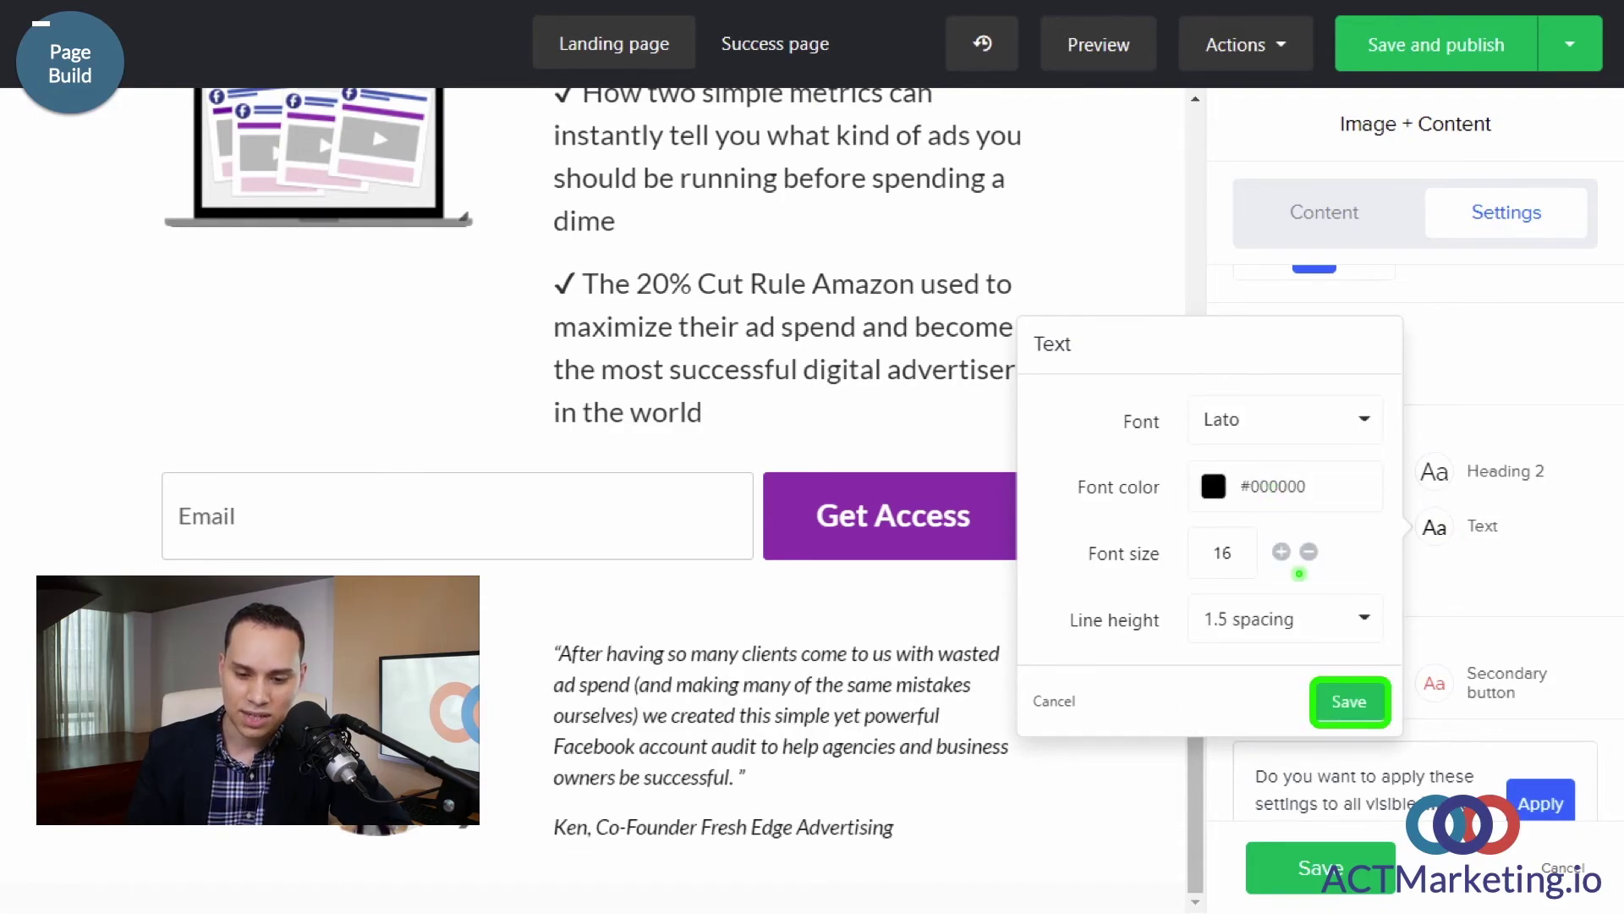
left_click(1348, 699)
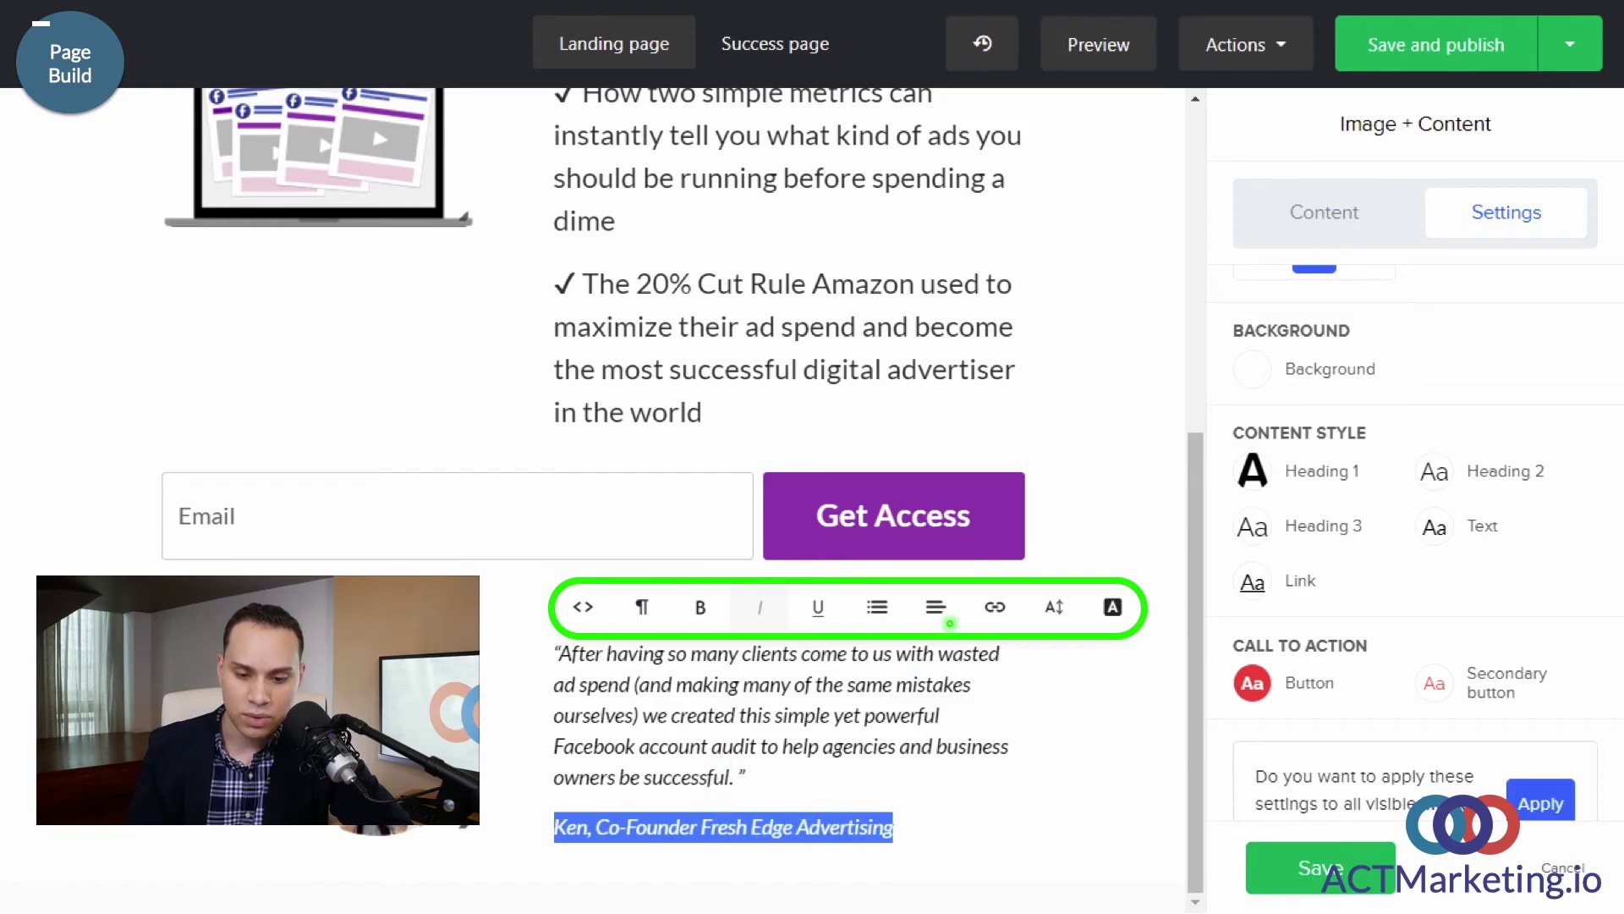
Step: Right-align the testimonial's attribution line, reduce the block's top spacing to the minimum, and save the block
left_click(936, 611)
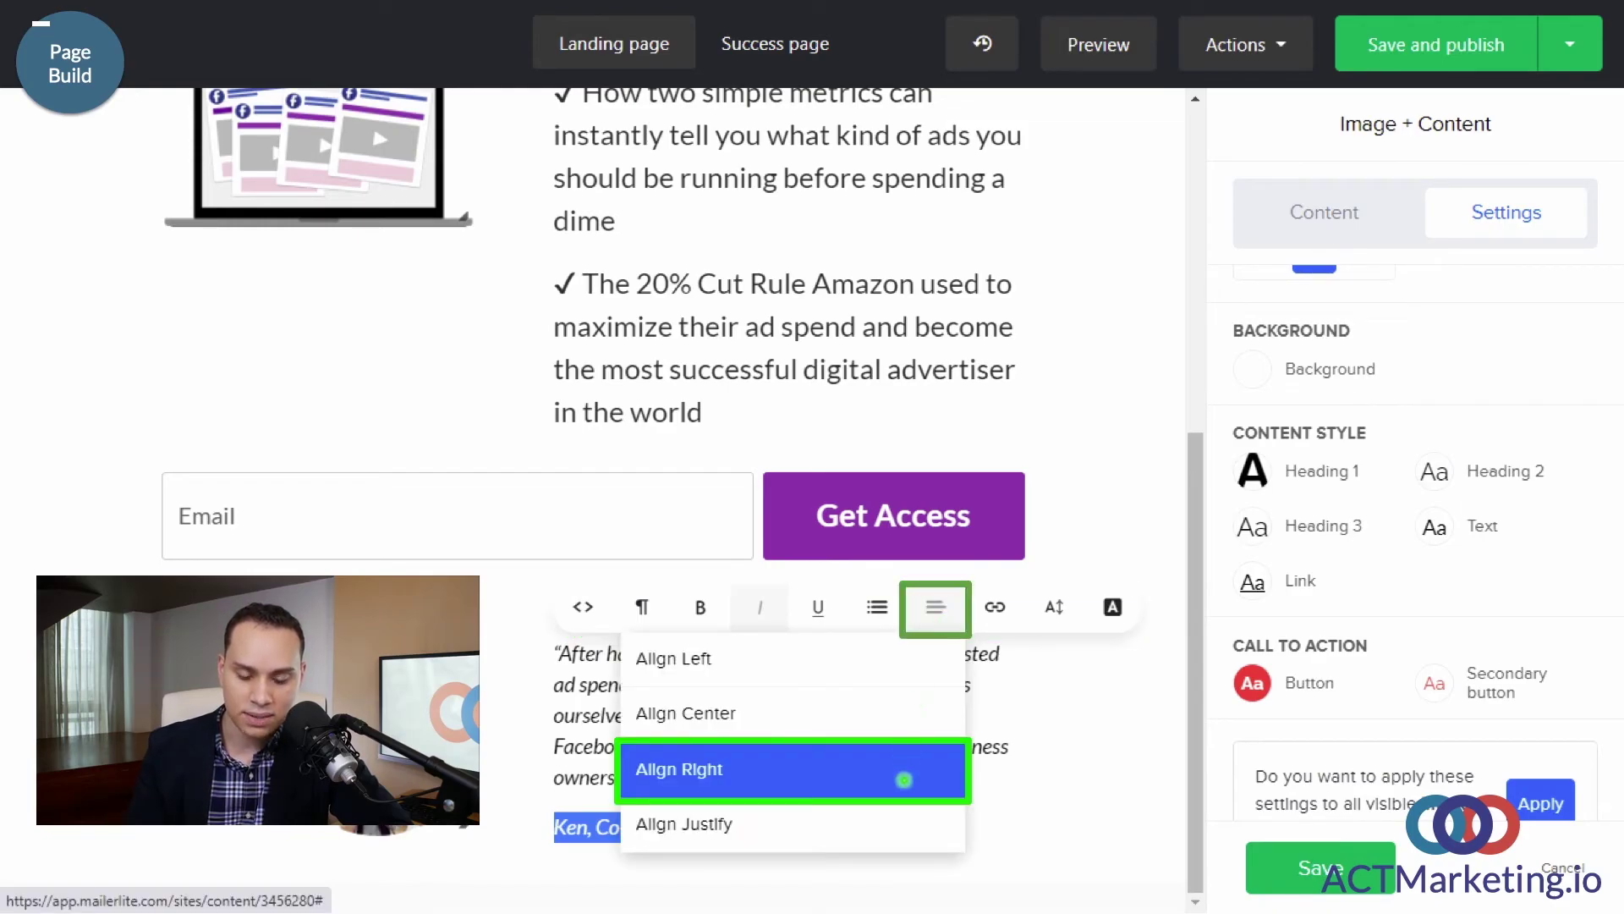
left_click(903, 779)
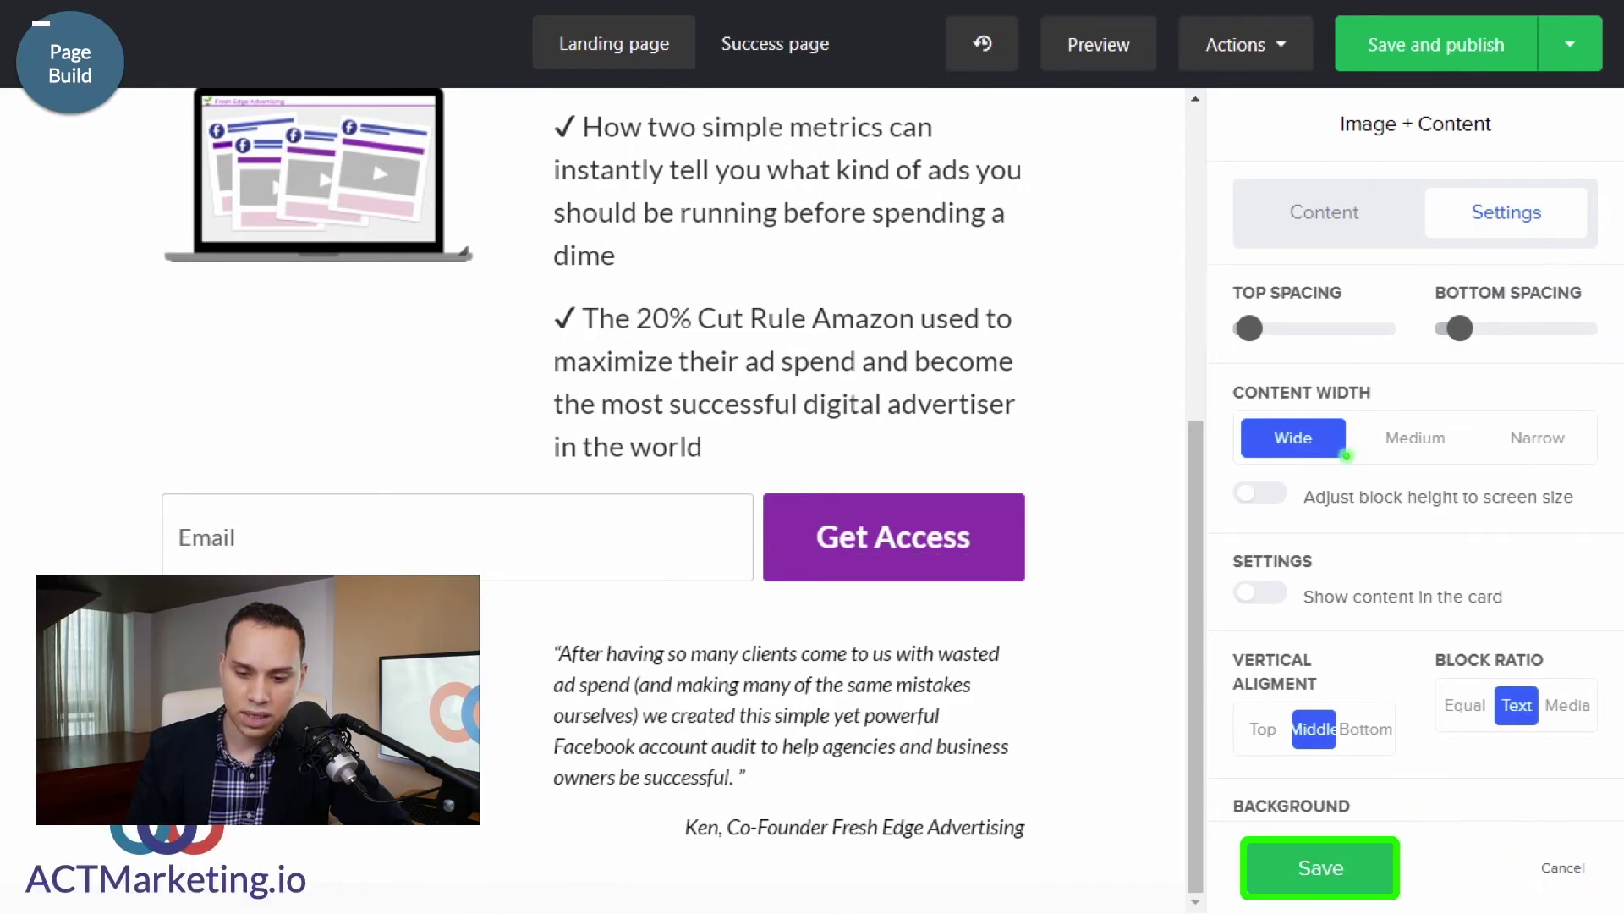
left_click(1302, 846)
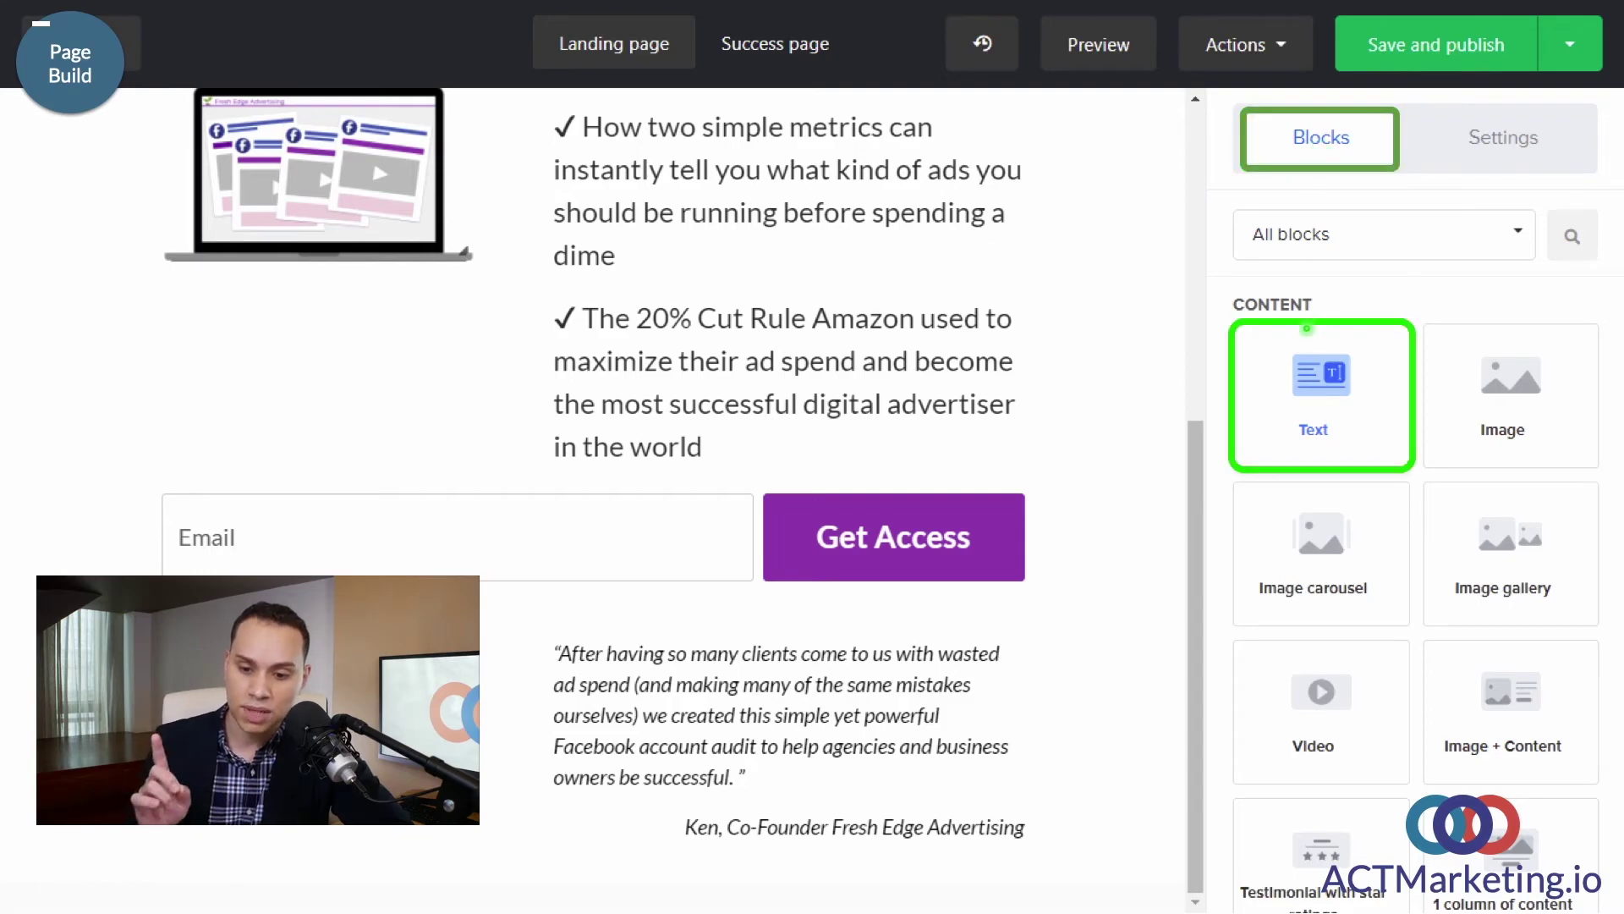
Step: Add a Text block with the earnings and income disclaimer below the testimonial, and set its text font to Lato
left_click(1318, 353)
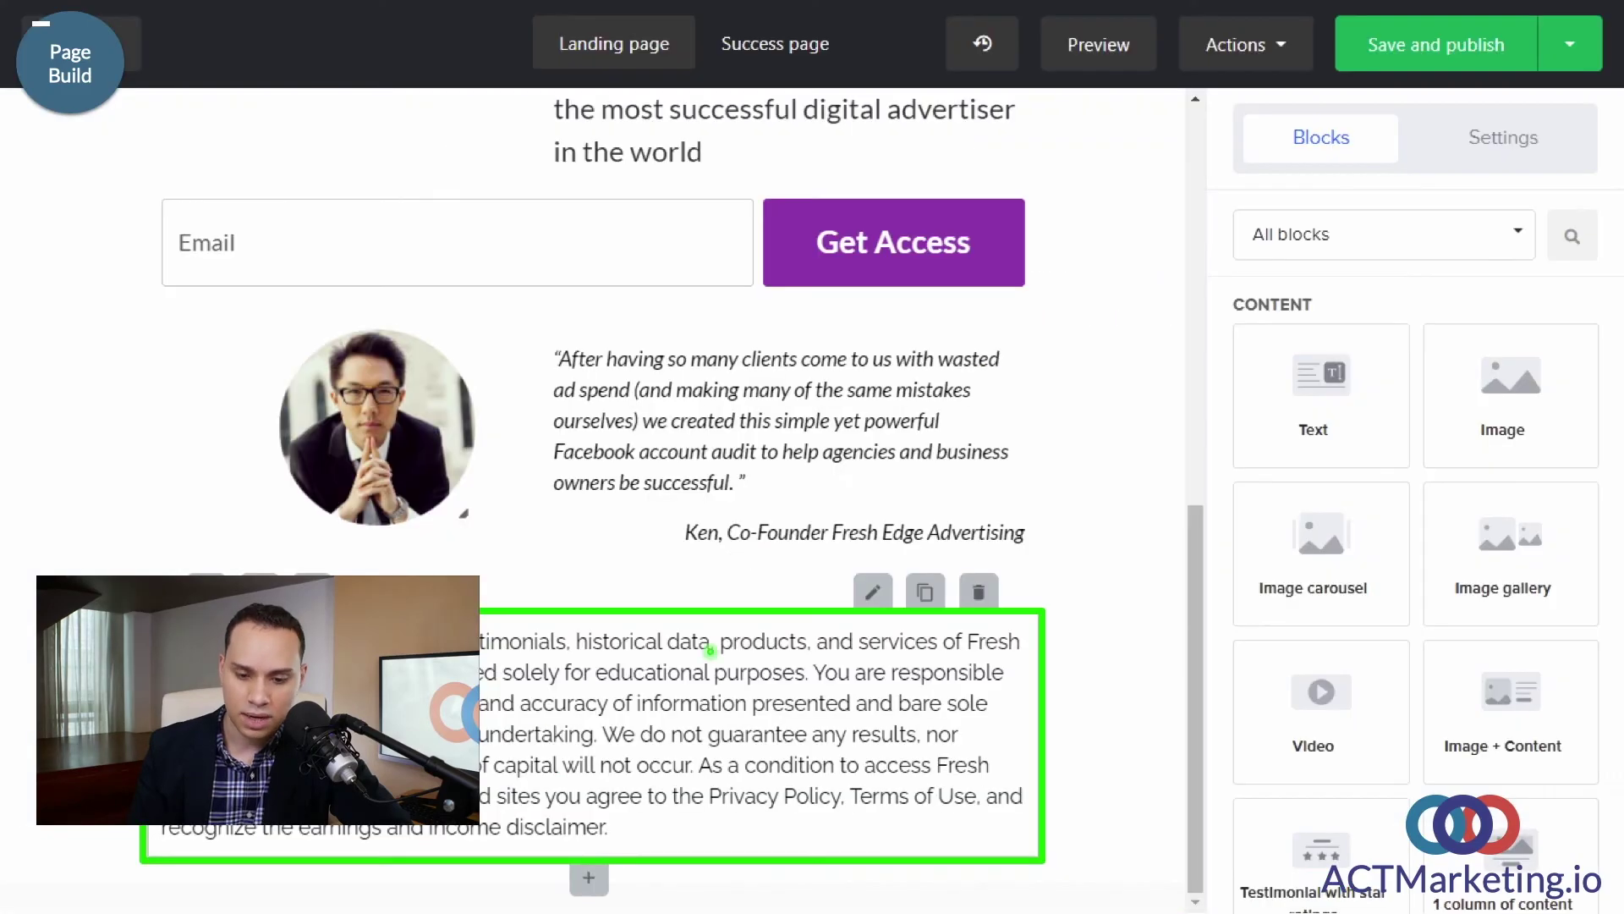
left_click(874, 590)
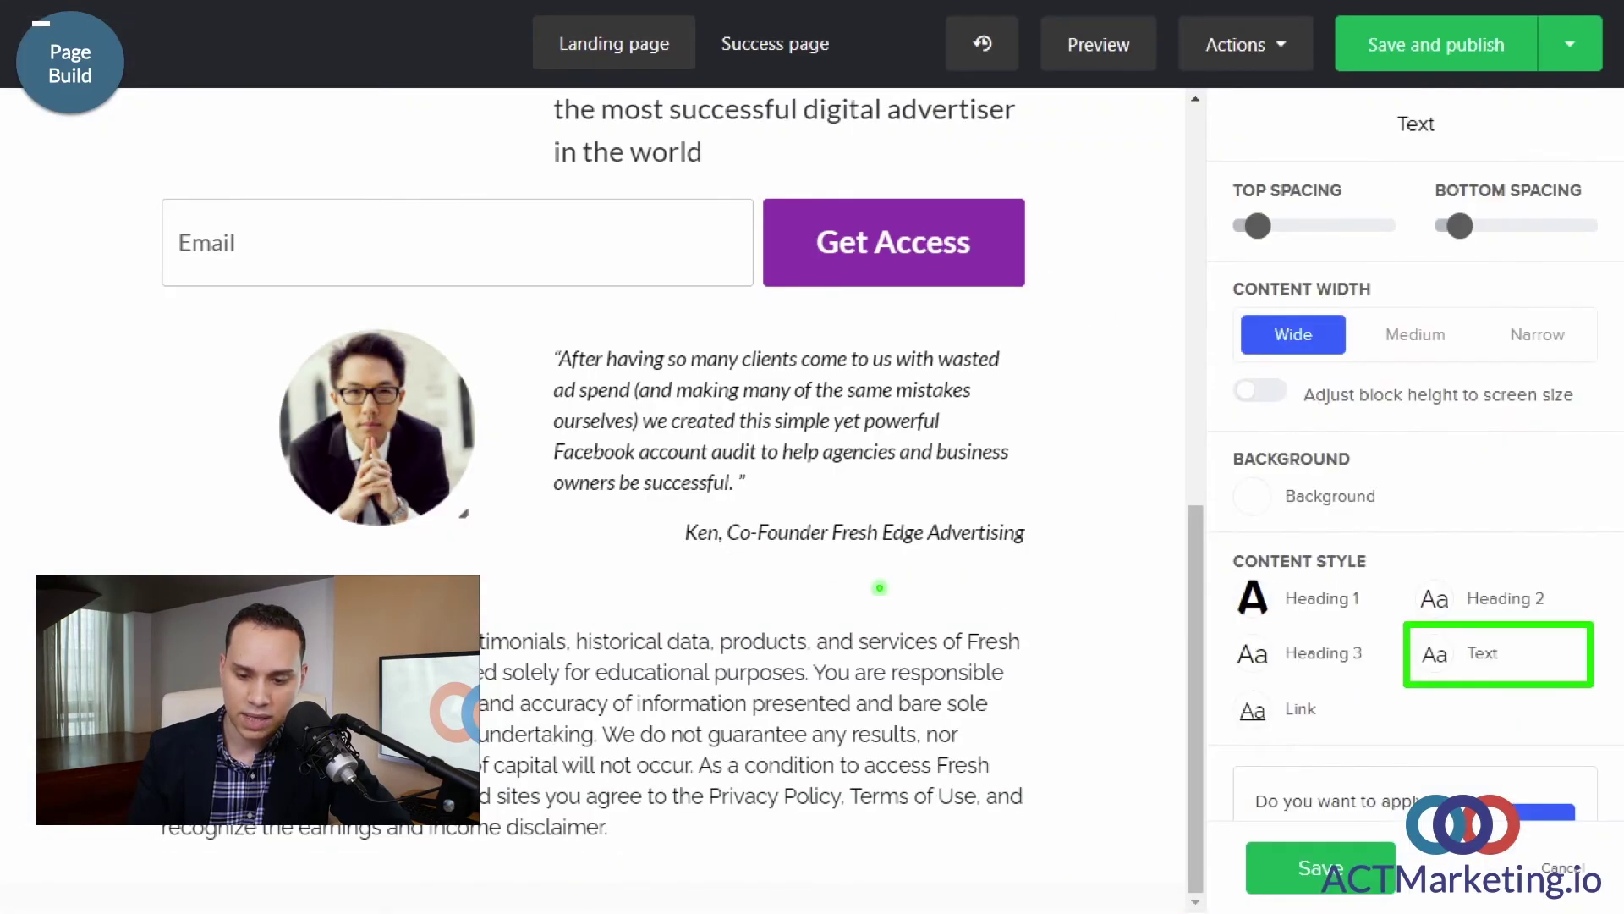
left_click(1430, 664)
left_click(1212, 558)
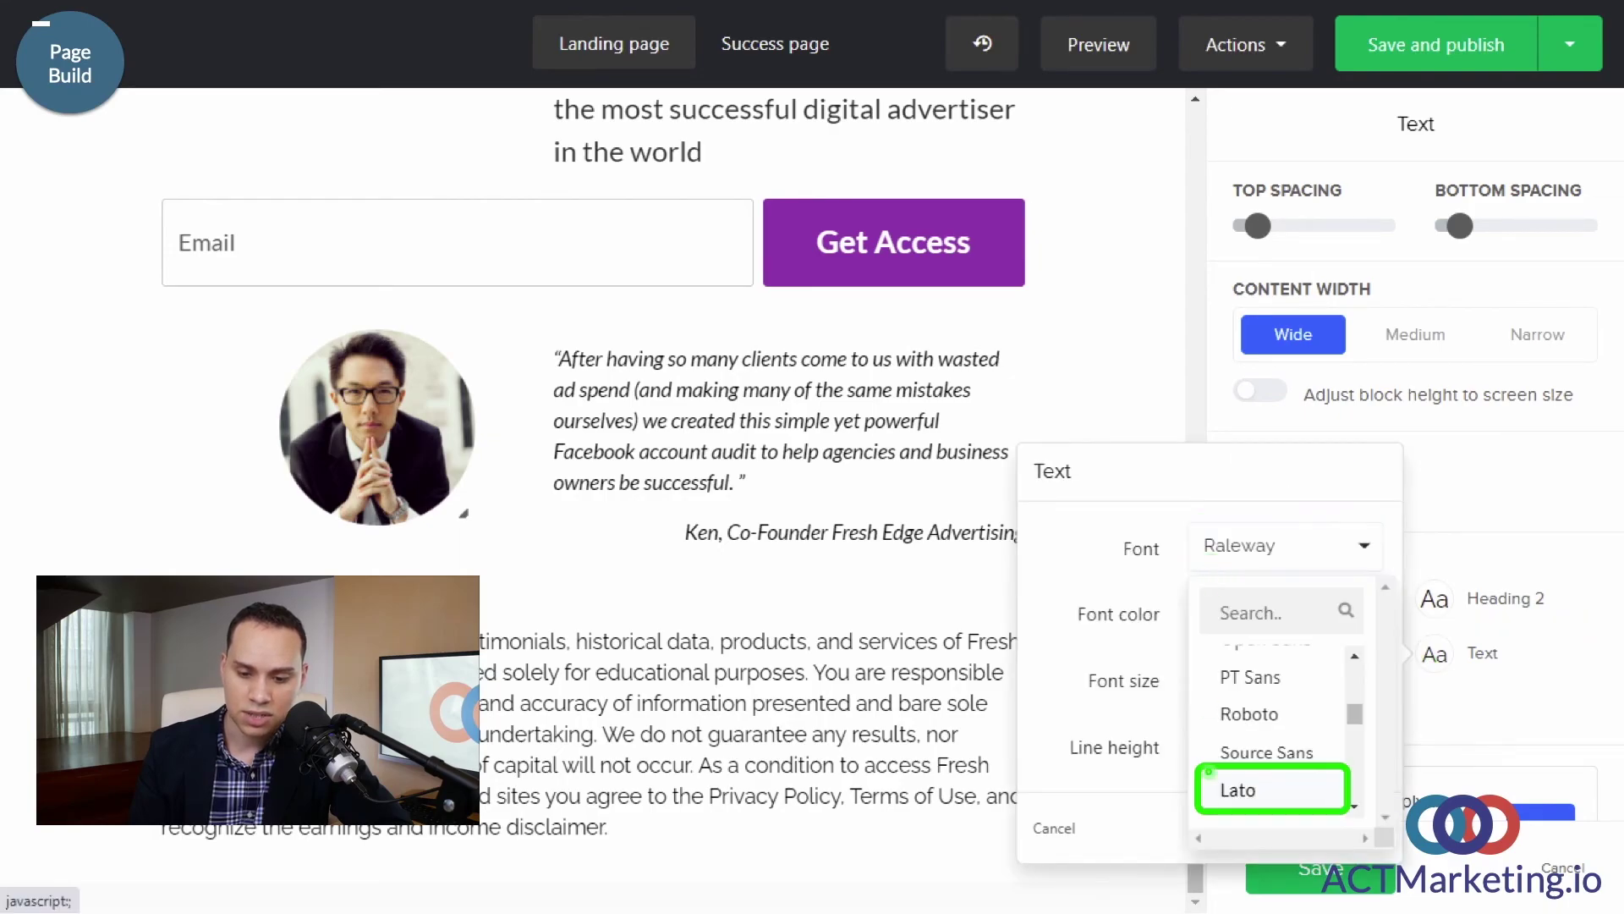
left_click(1226, 789)
left_click(1340, 827)
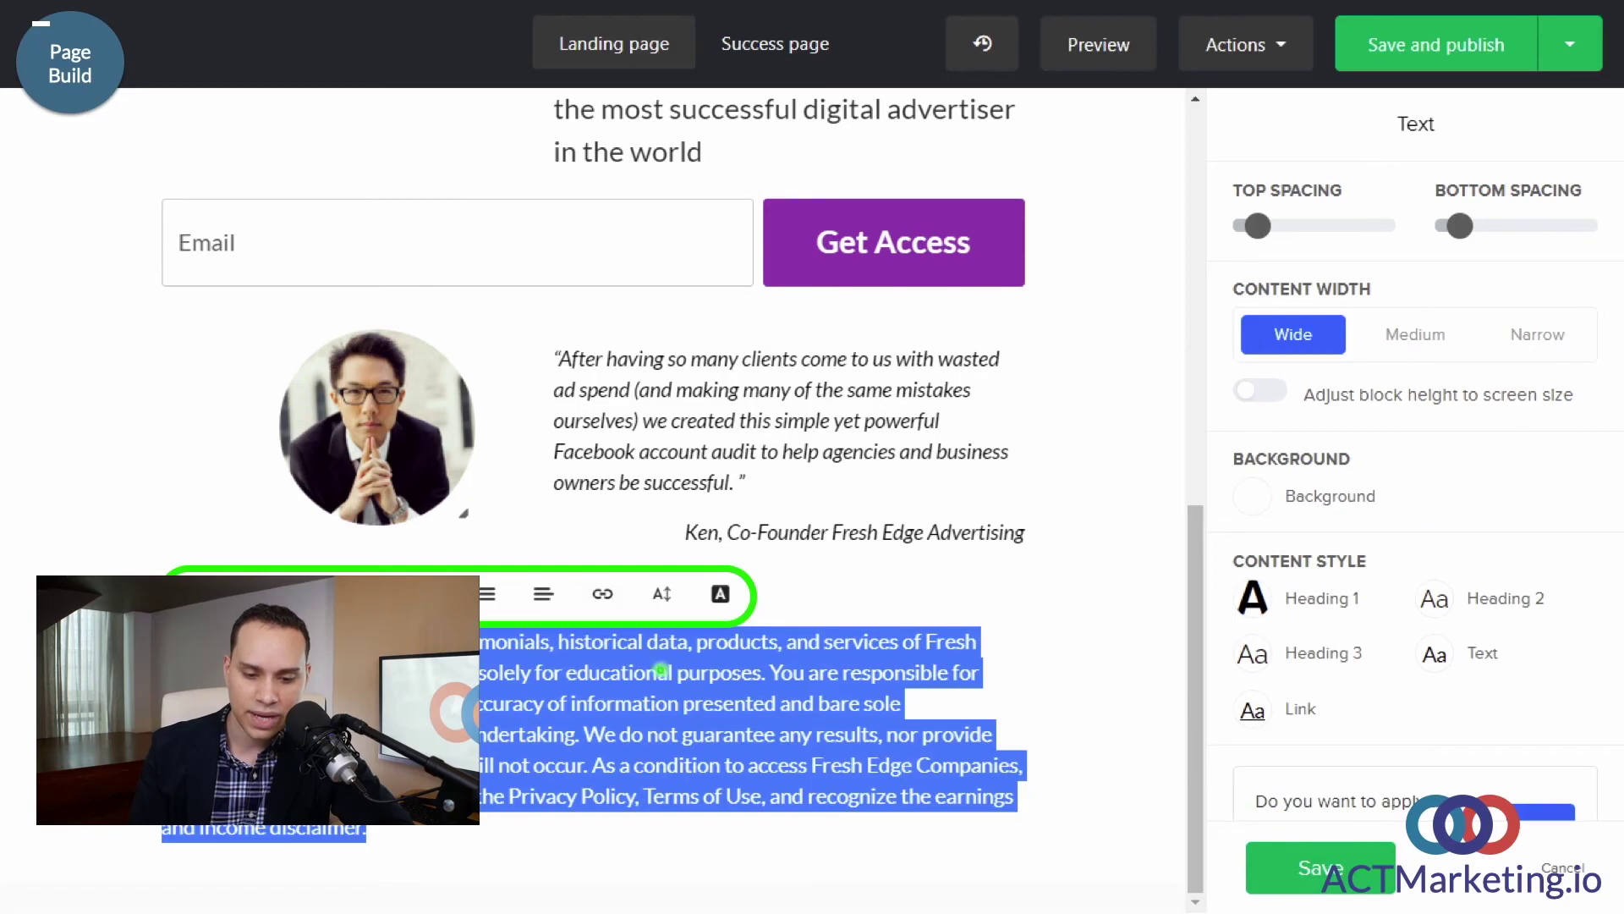
Step: Center the disclaimer paragraph and give its block the light grey background colour #f6f6f6
left_click(544, 594)
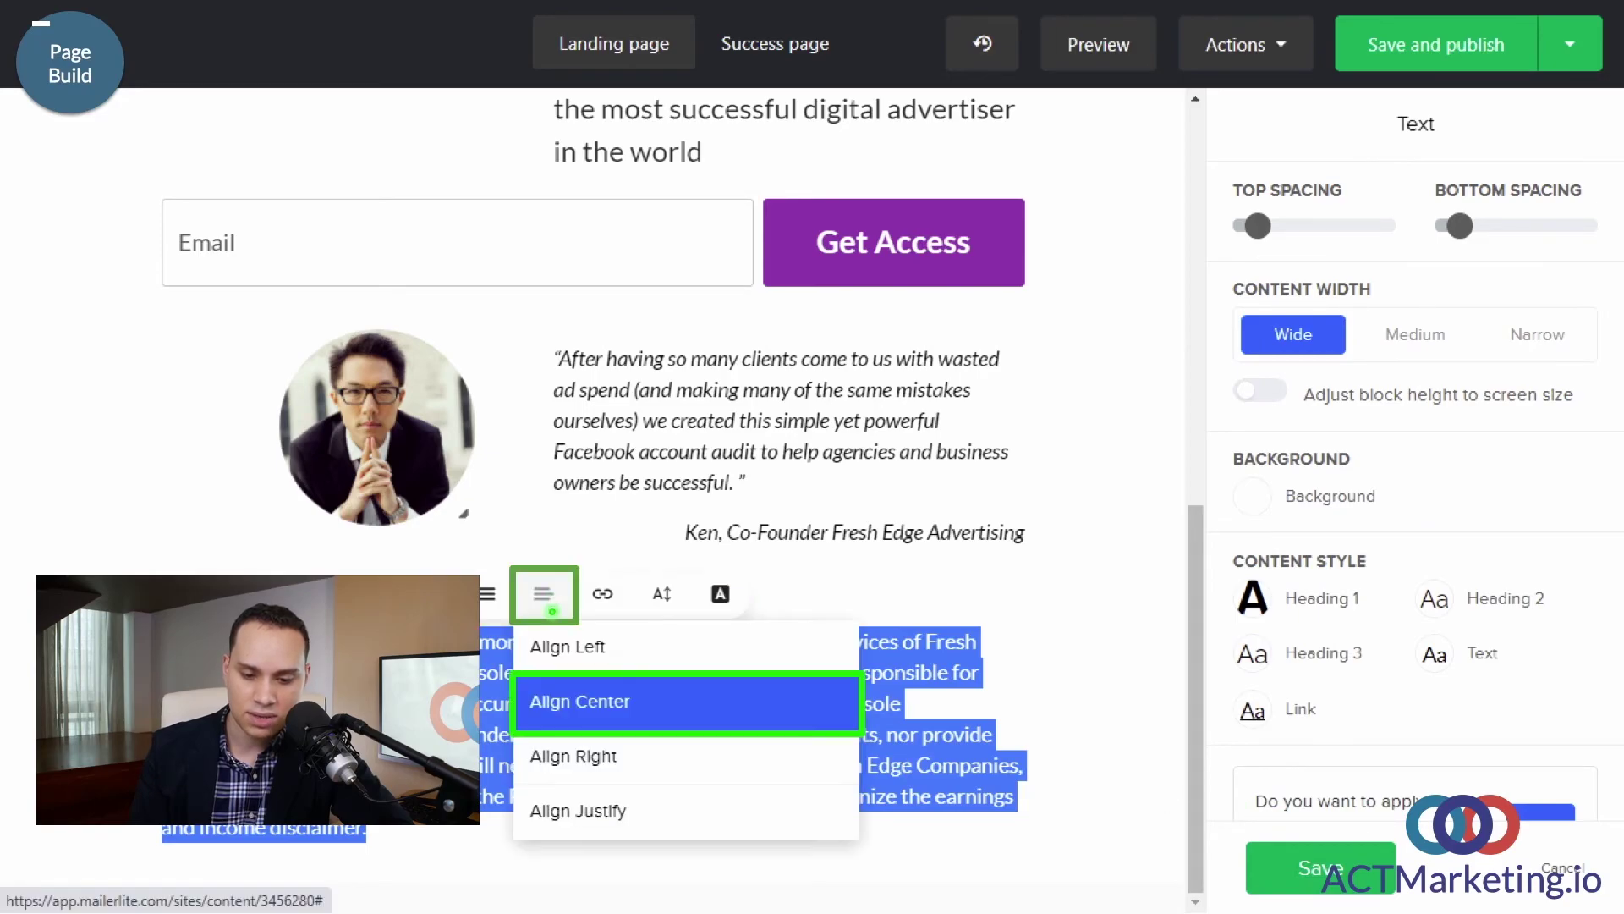
left_click(734, 709)
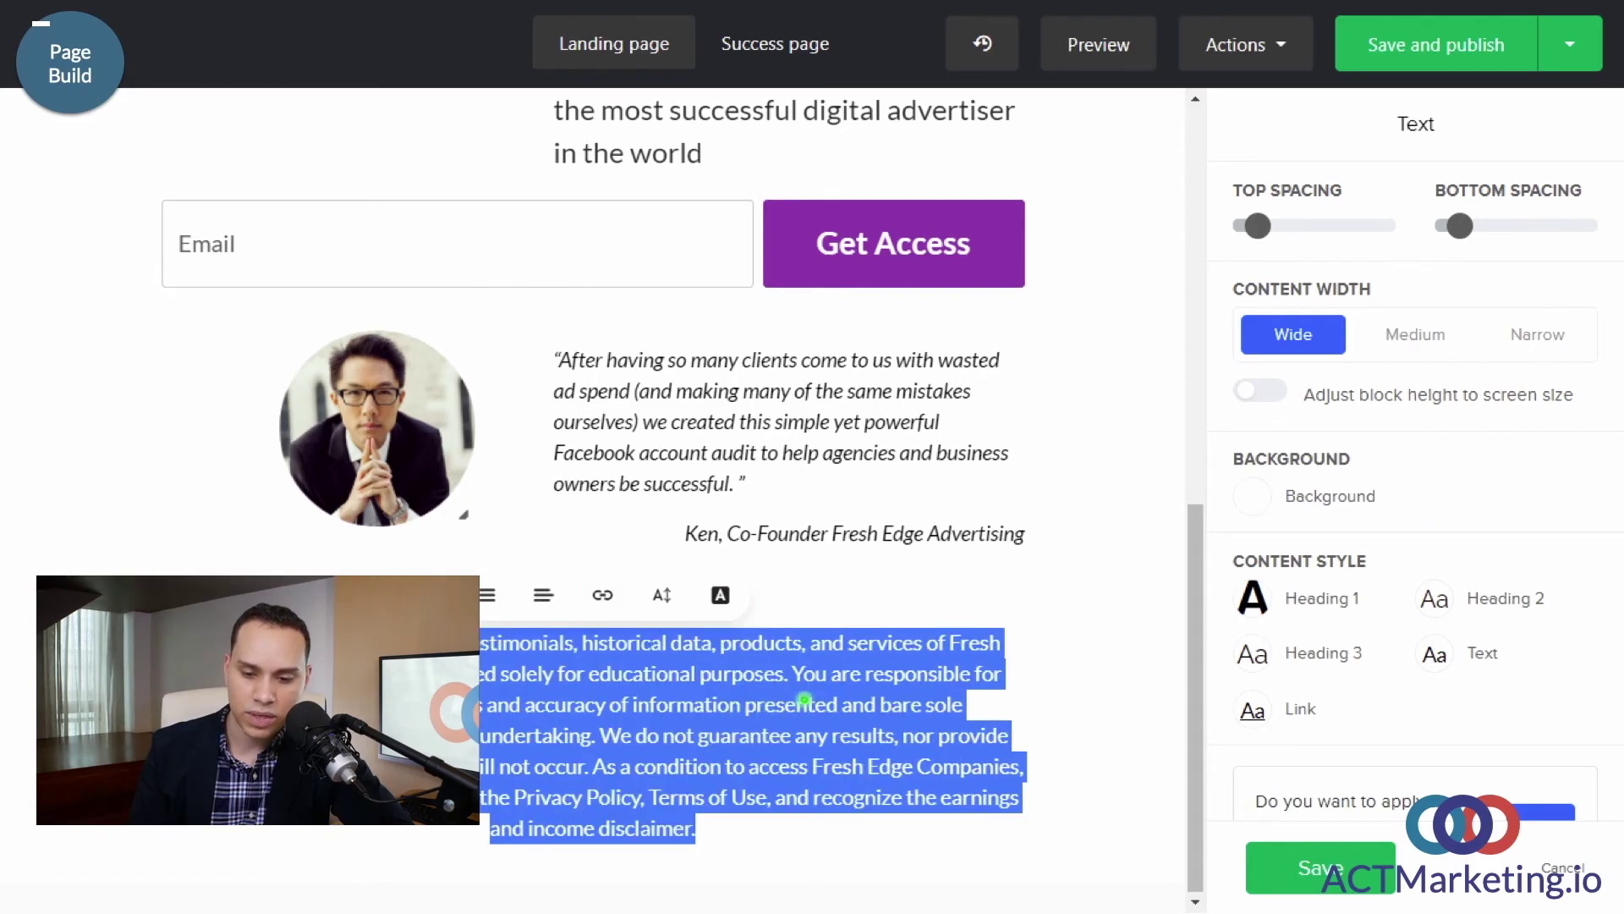
left_click(808, 698)
left_click(1272, 512)
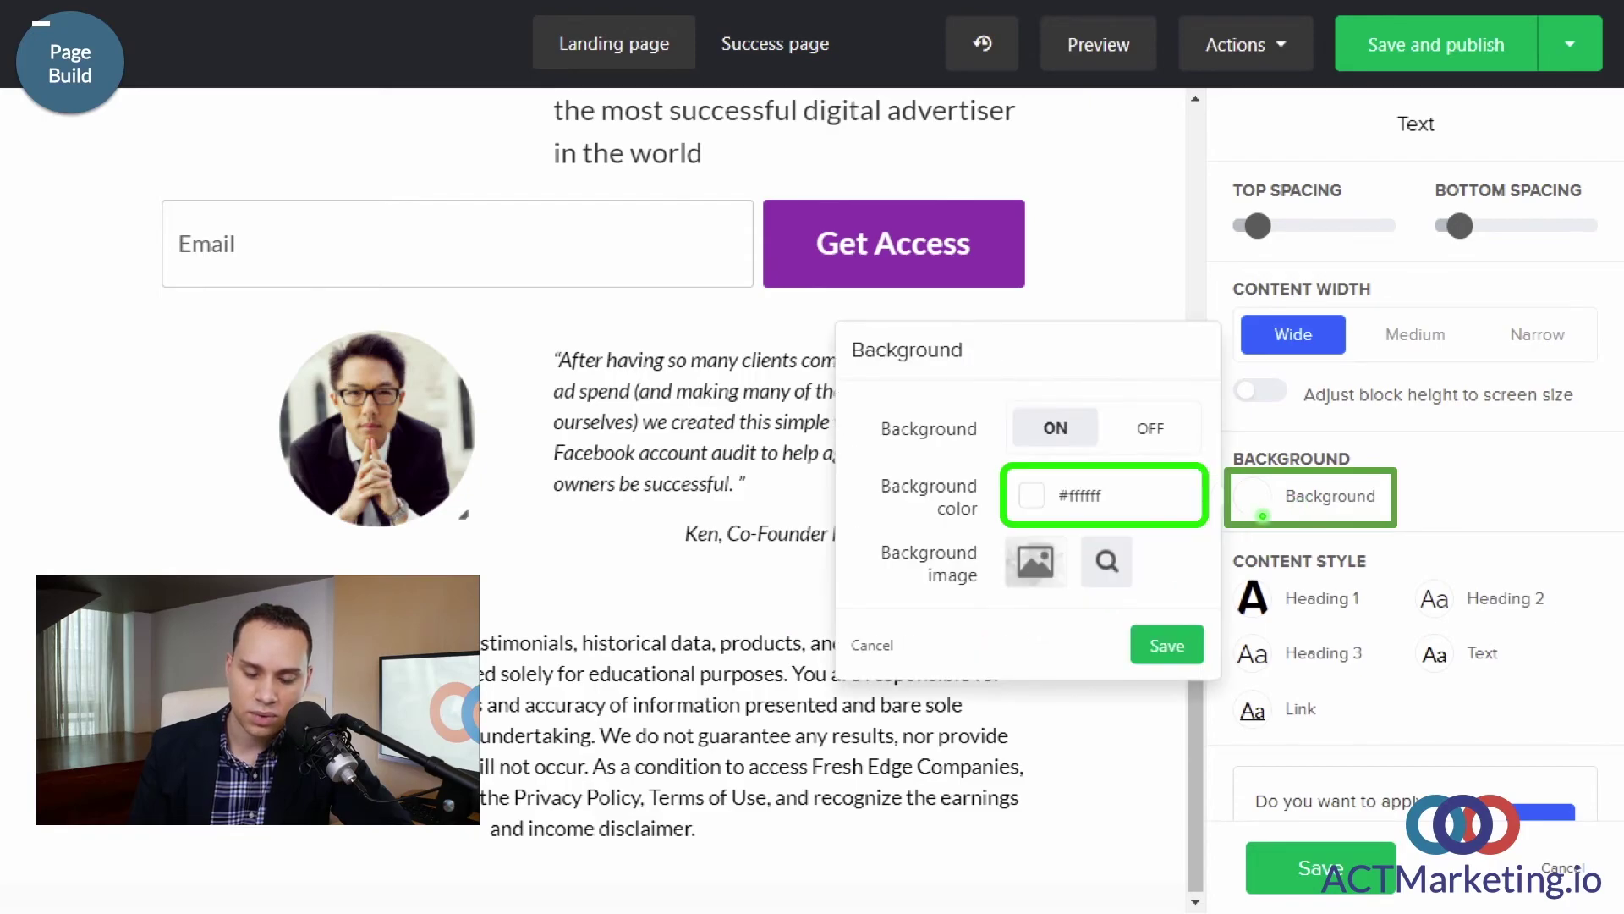
left_click(1061, 499)
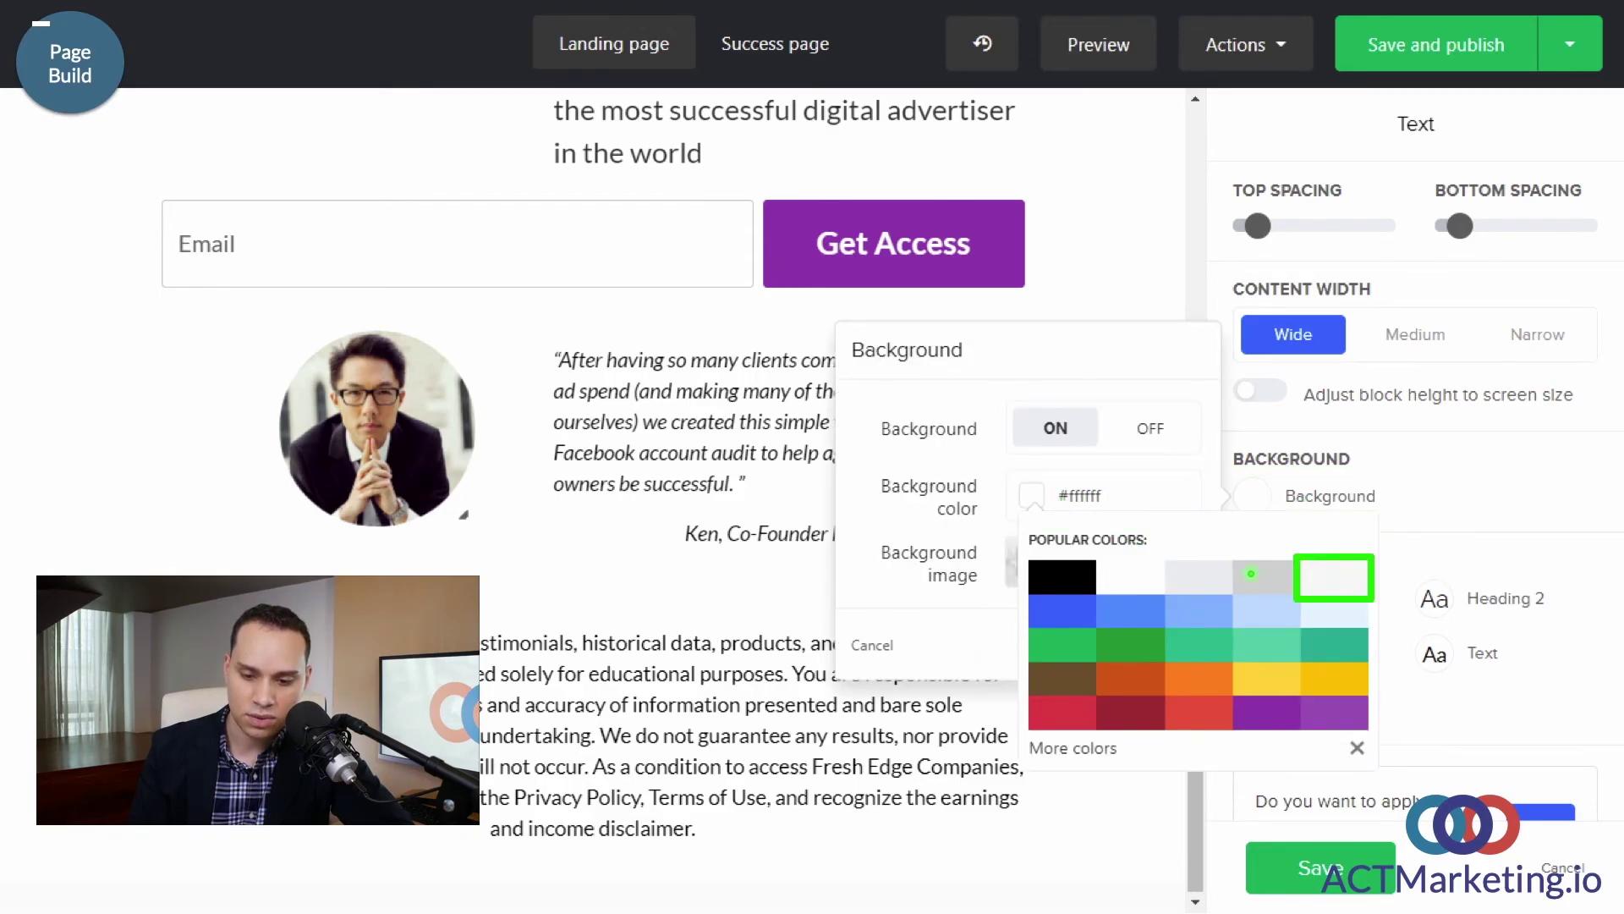
left_click(1251, 573)
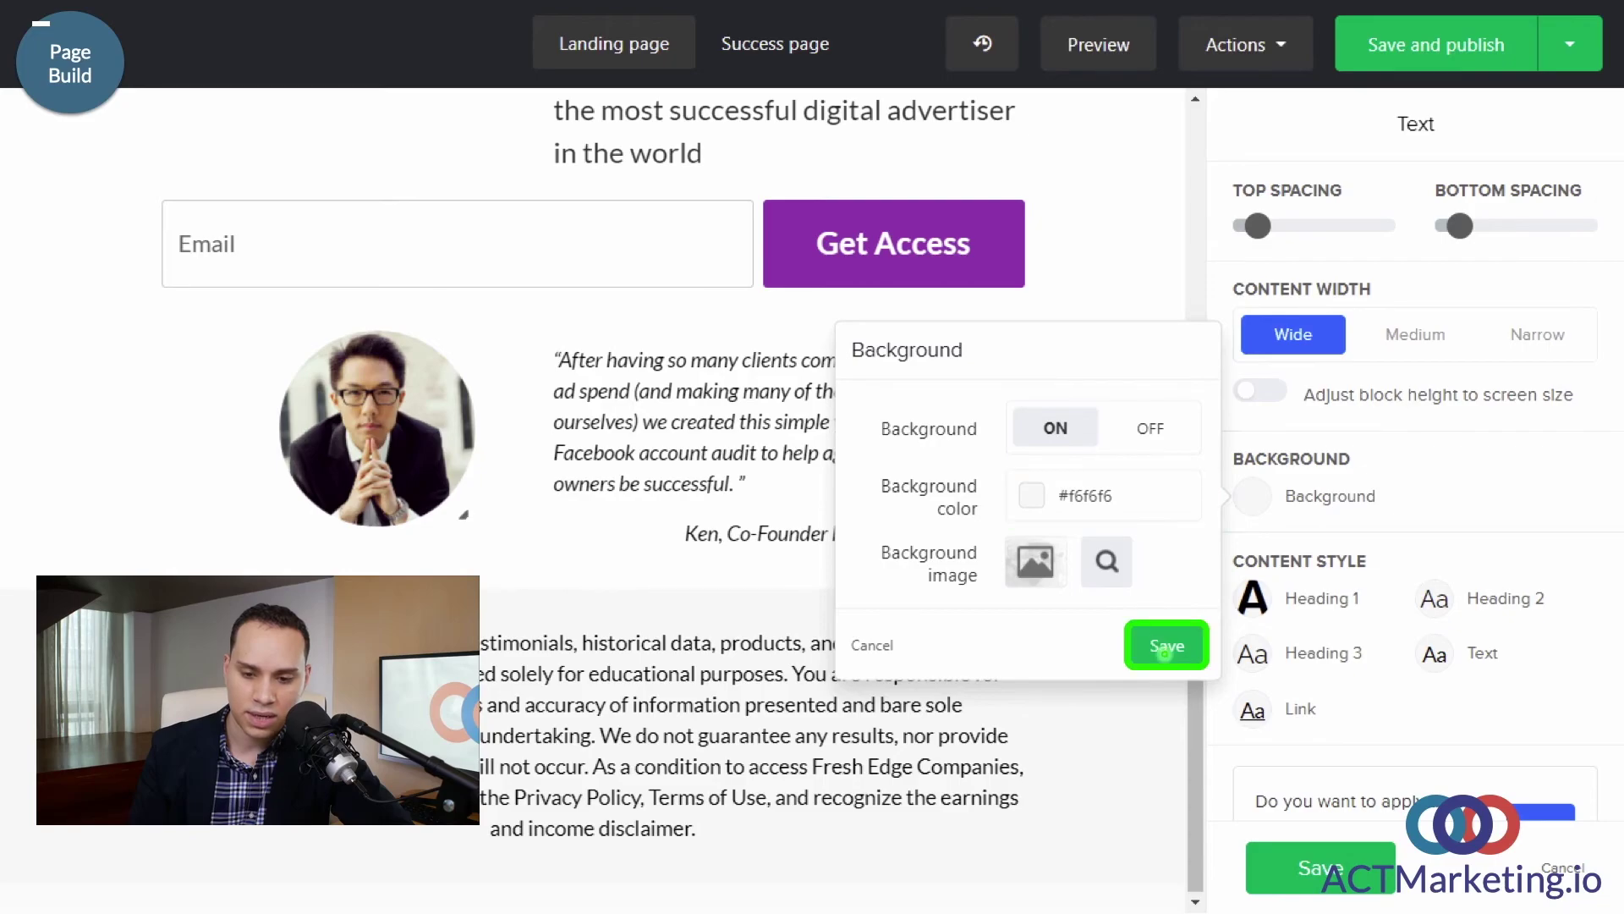
left_click(1165, 649)
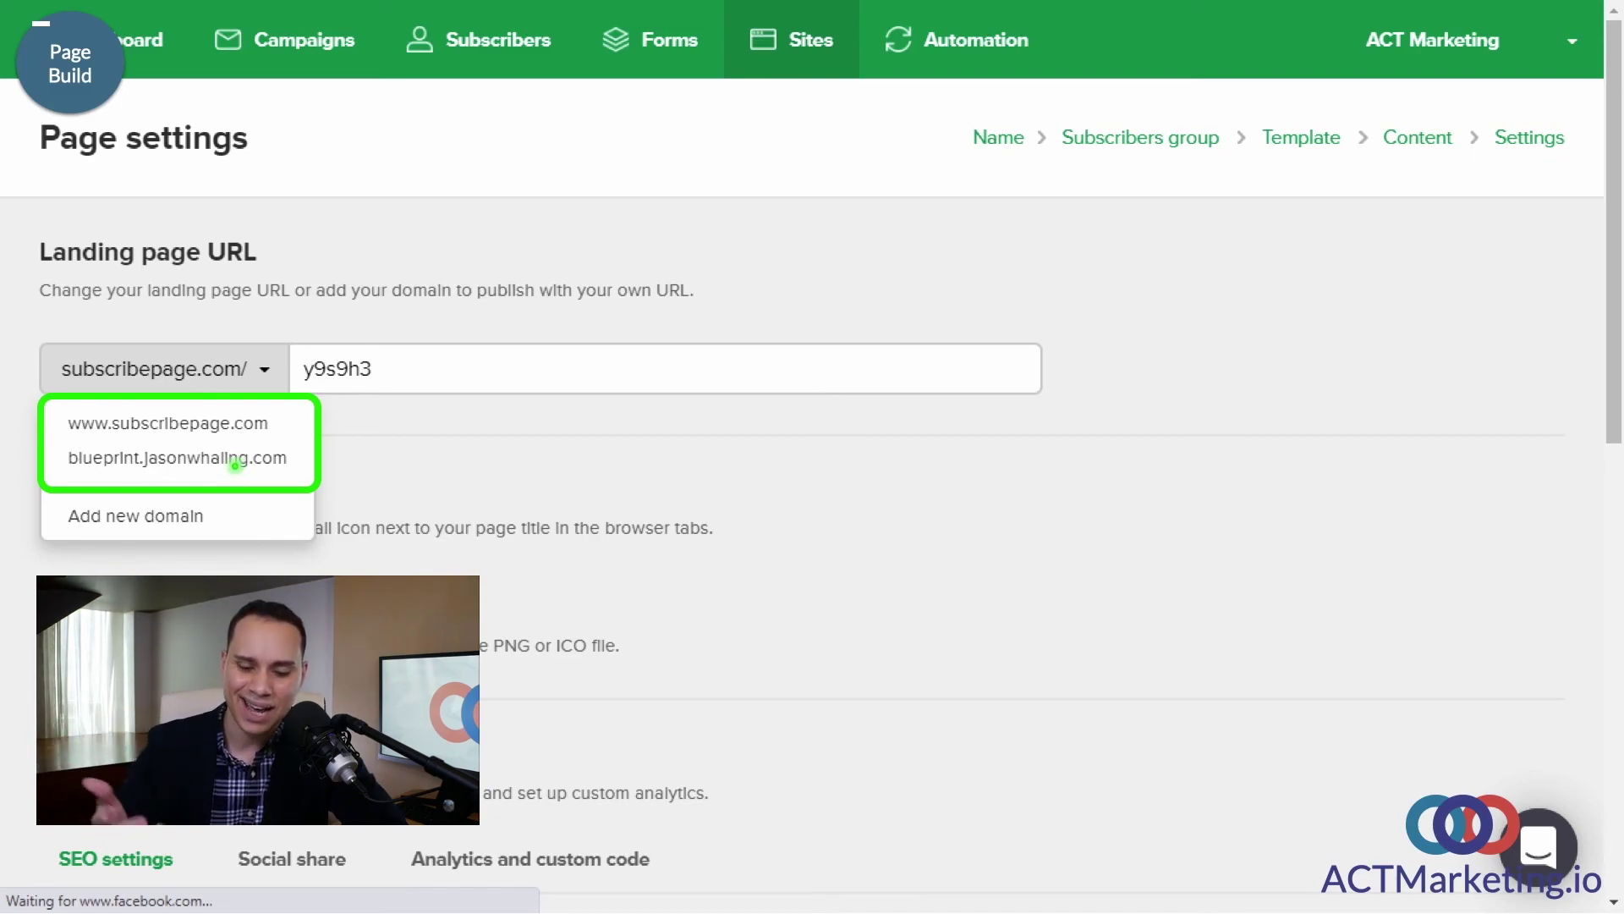
Step: In the page settings, choose the stored ACT logo with three circles as the landing page's favicon
left_click(235, 459)
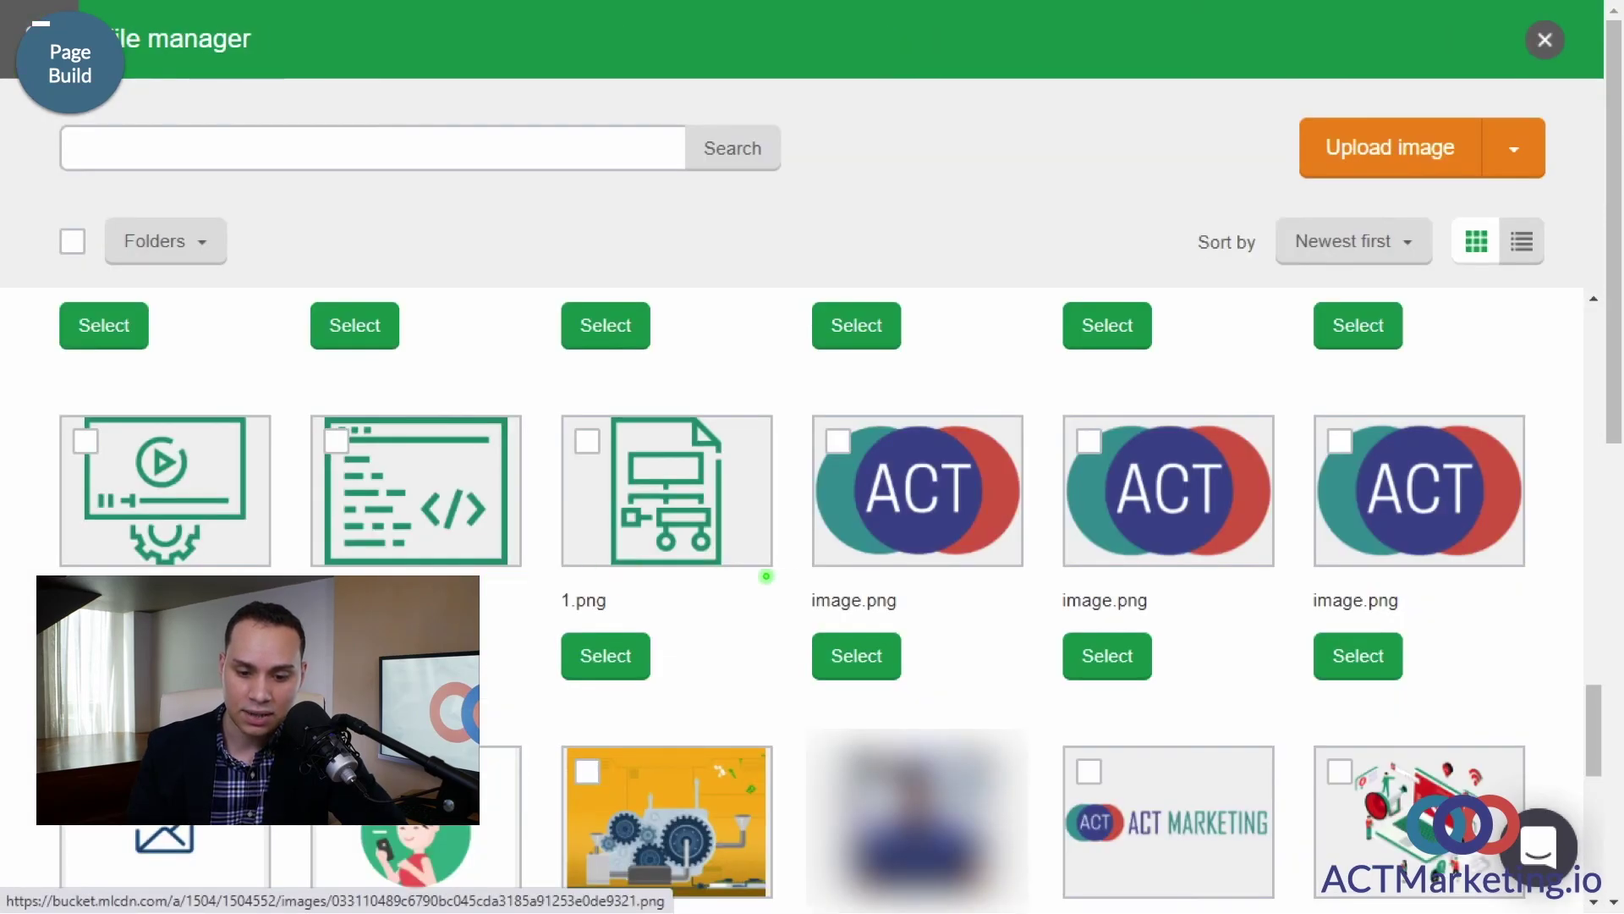
left_click(860, 580)
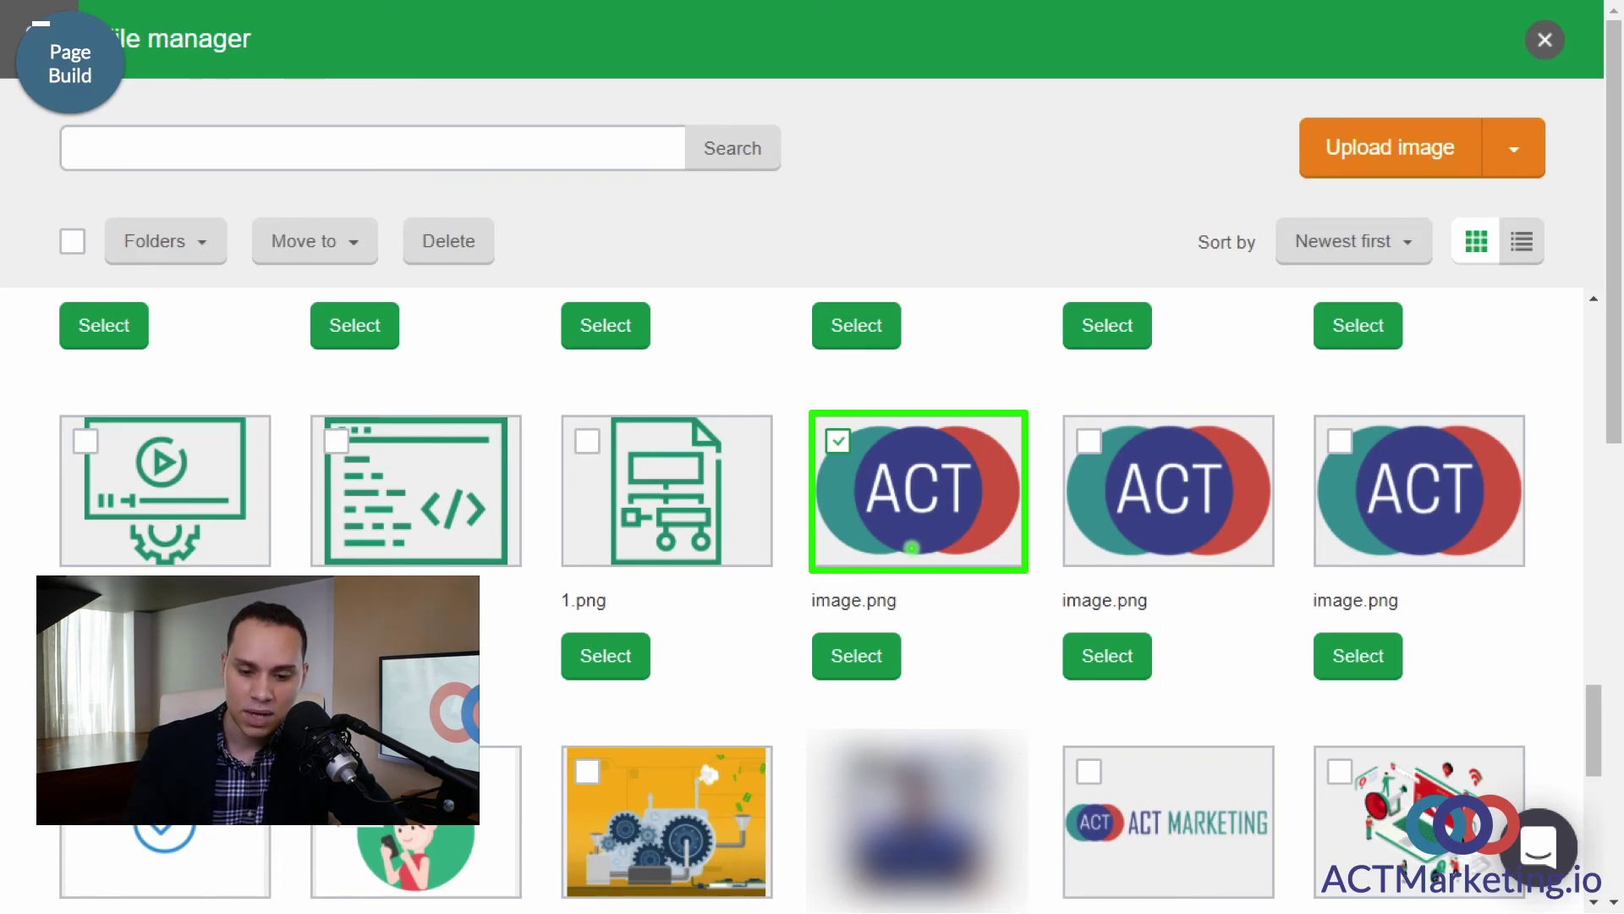
double_click(912, 548)
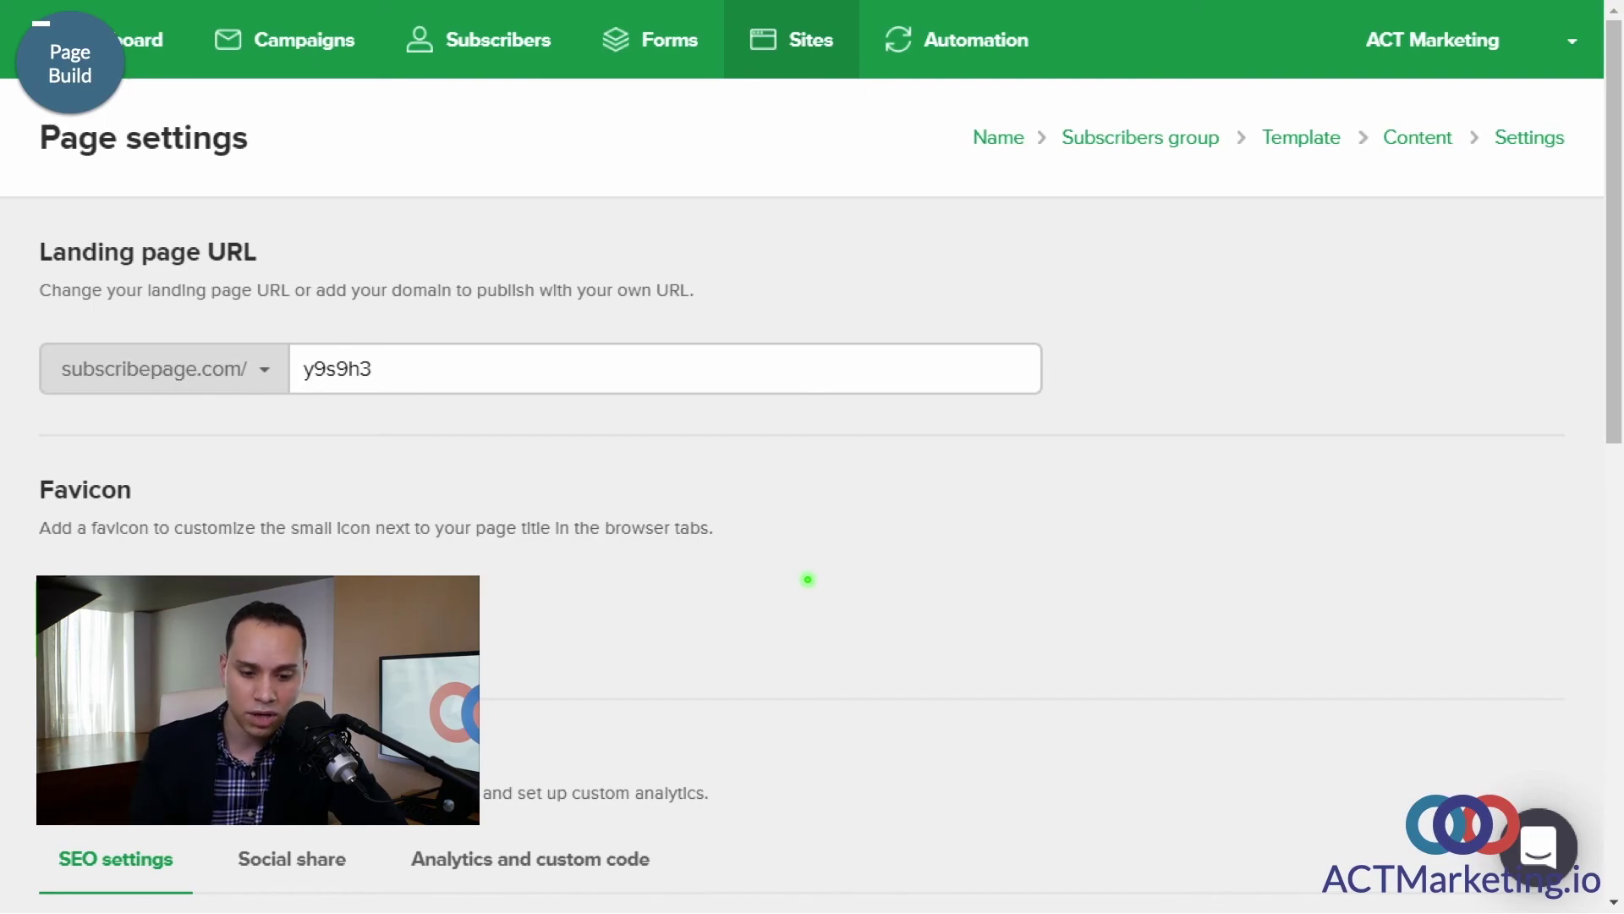
Step: Examine the analytics and custom code settings, covering Google Analytics, Facebook pixel, and header and page code injection
scroll(808, 579, "down", 8)
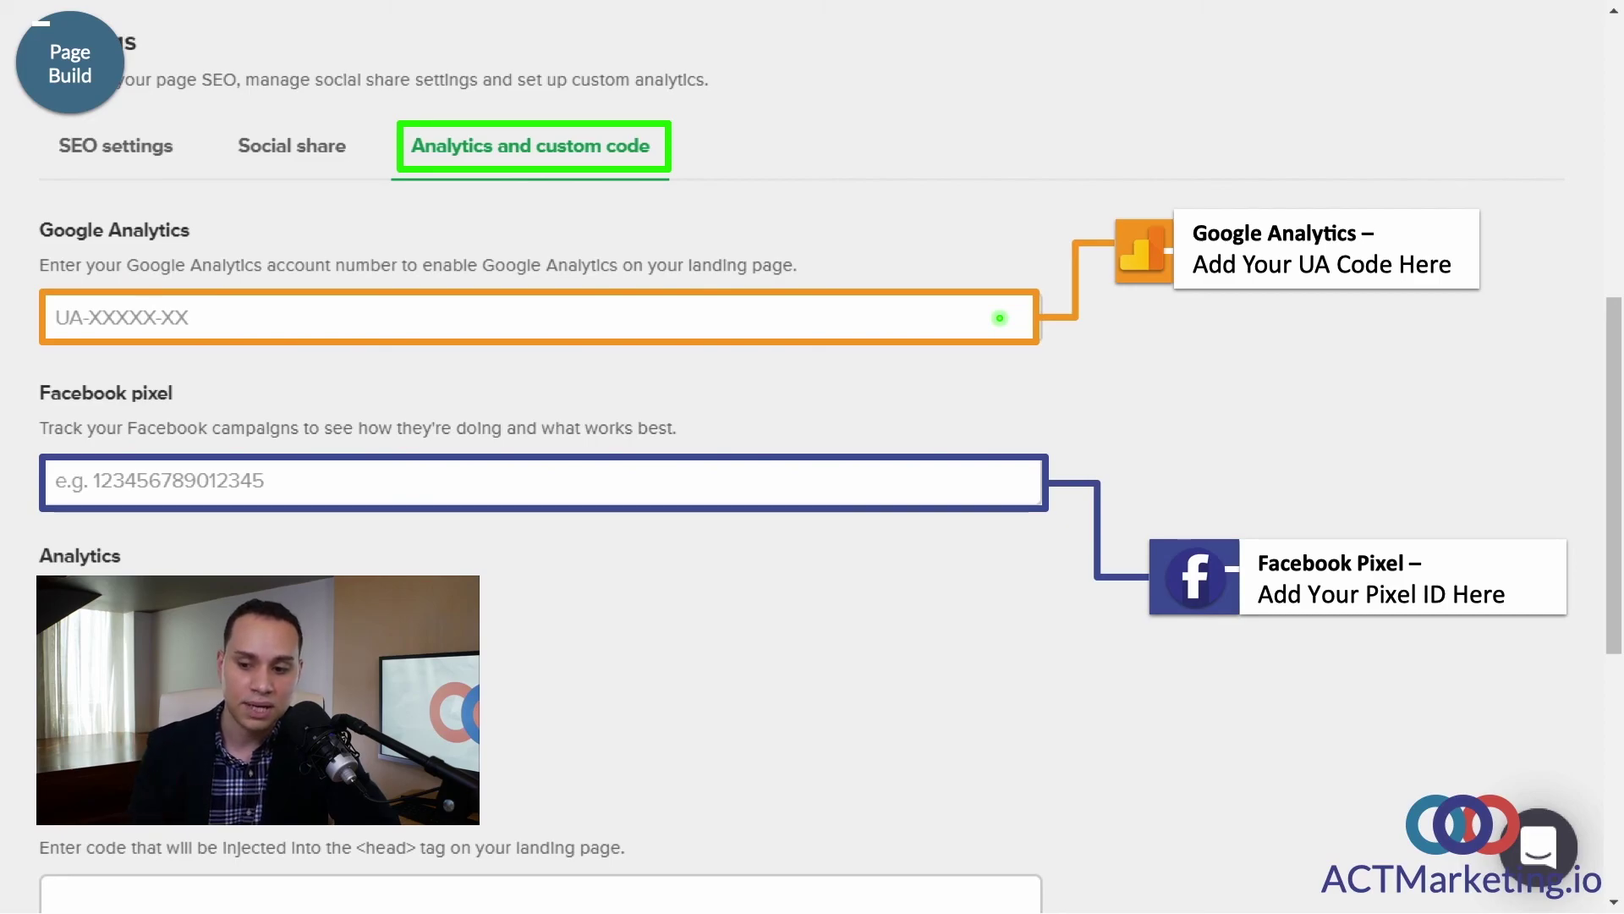
scroll(1000, 318, "down", 7)
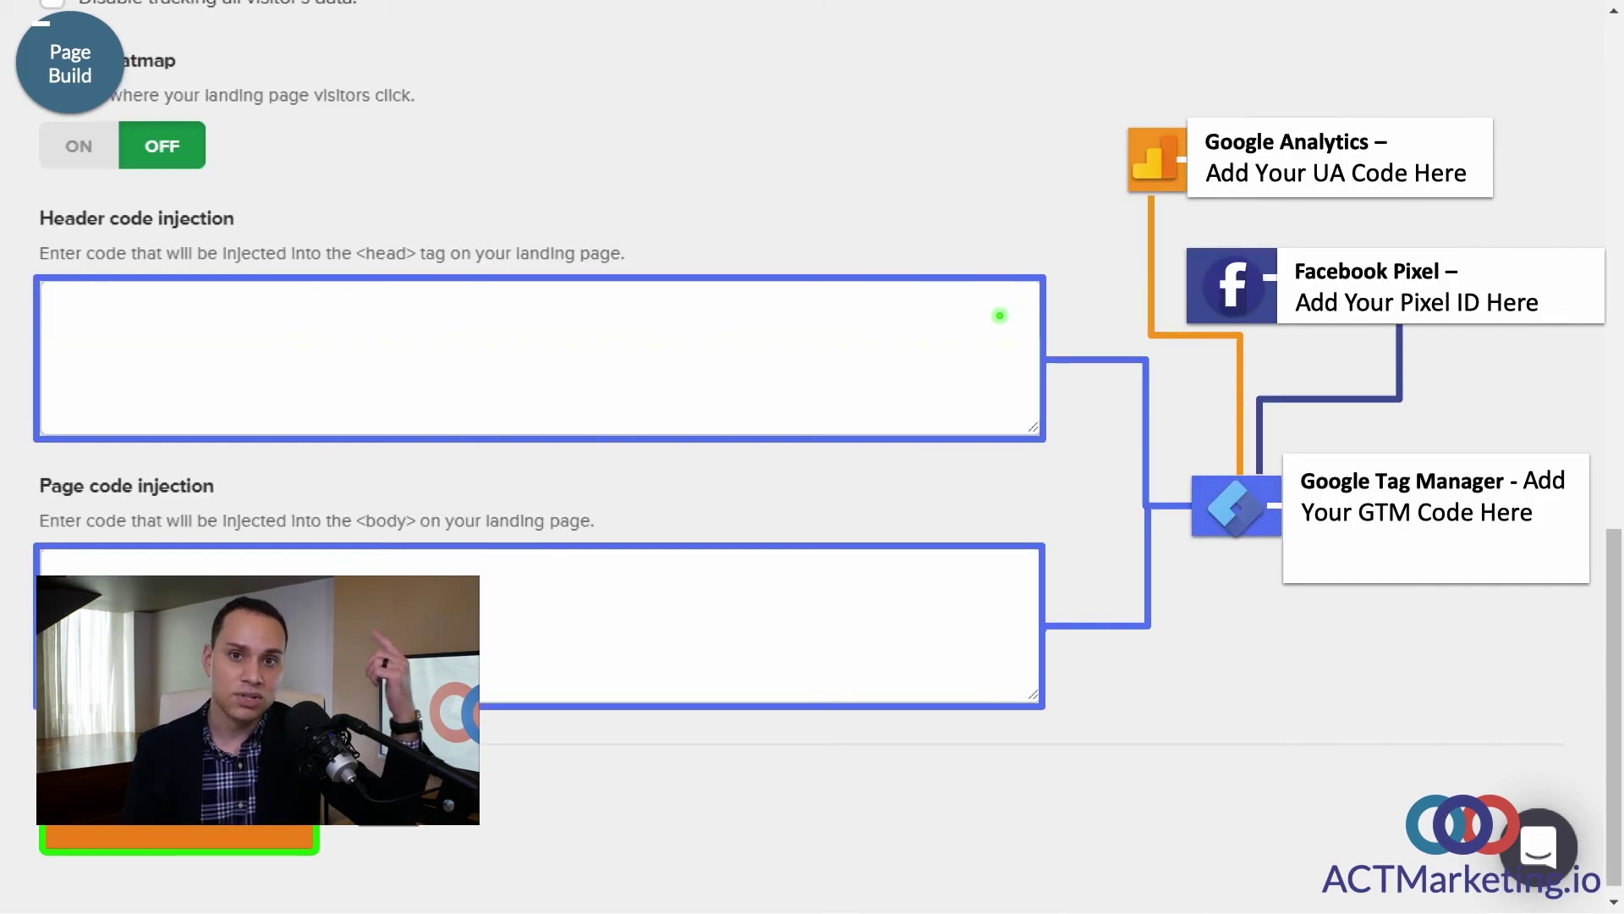